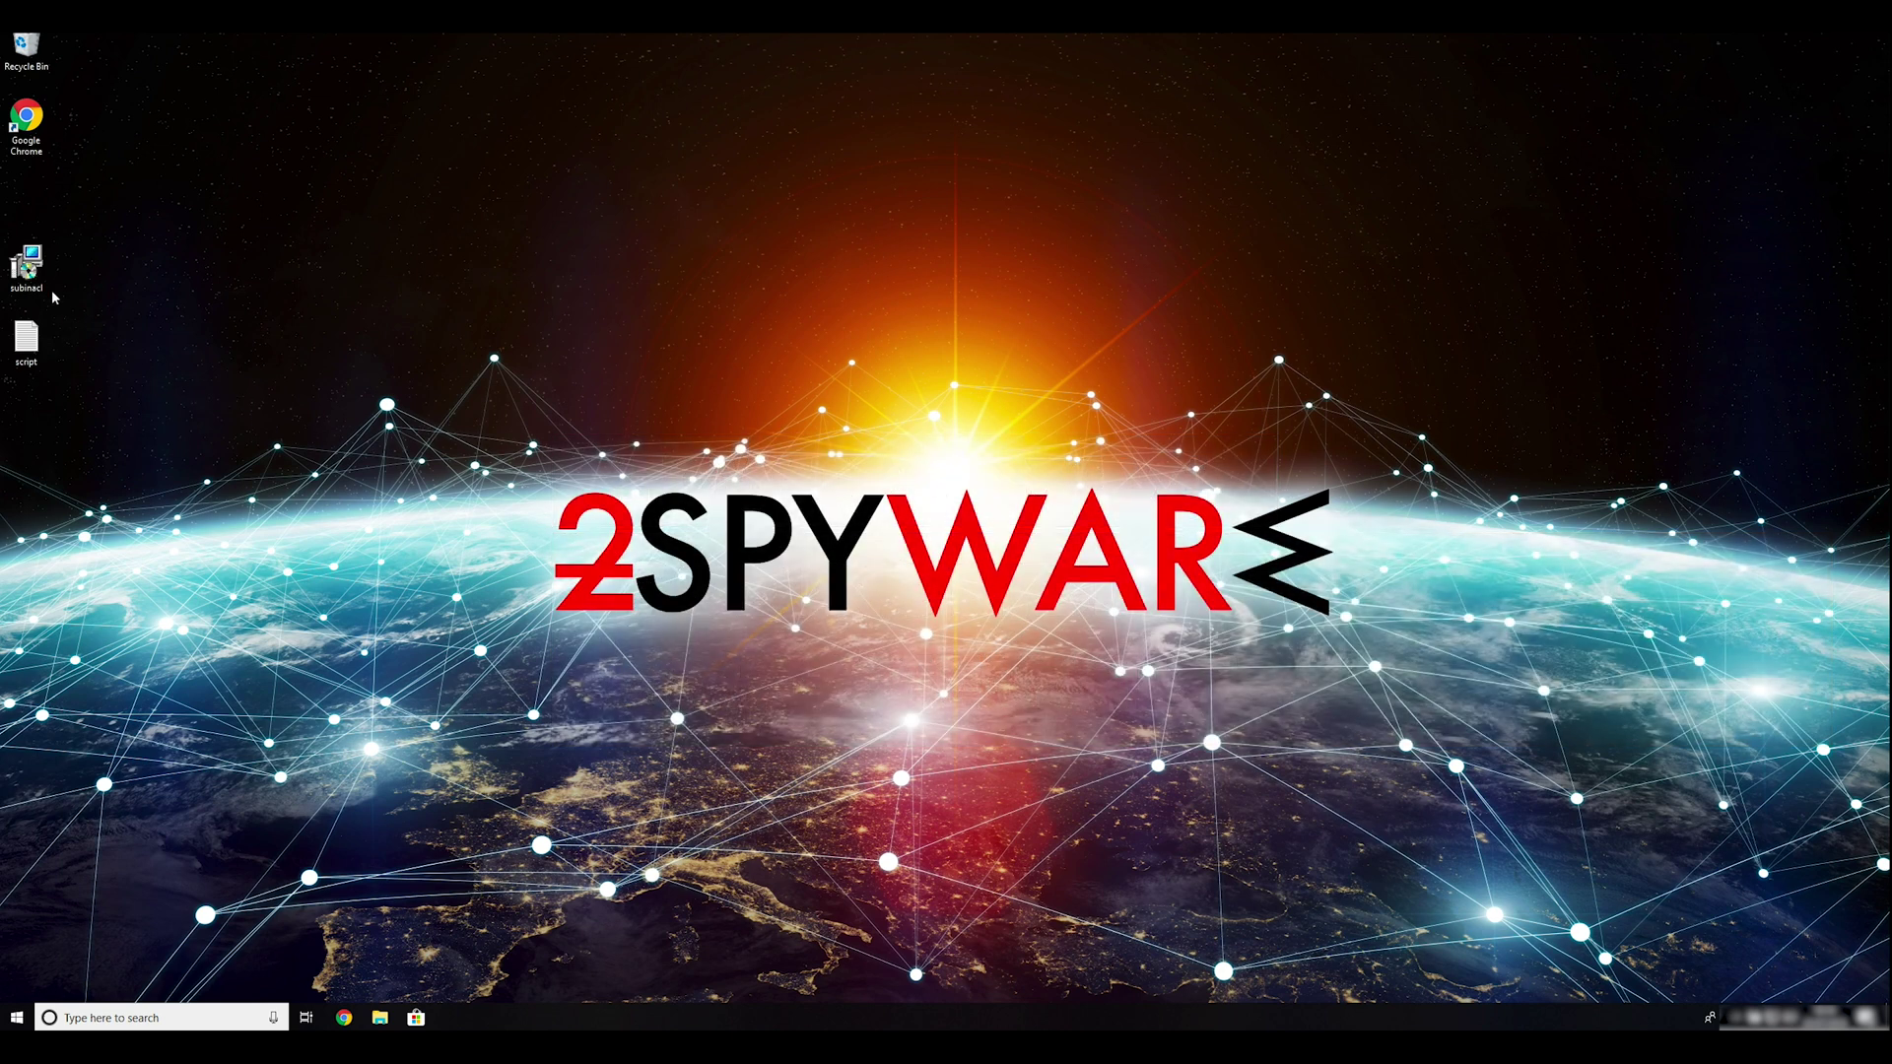
# - Install SubInACL with the Resource Kit Tools wizard in the default folder, accepting the EULA
pyautogui.moveTo(113, 383); pyautogui.dragTo(25, 245)
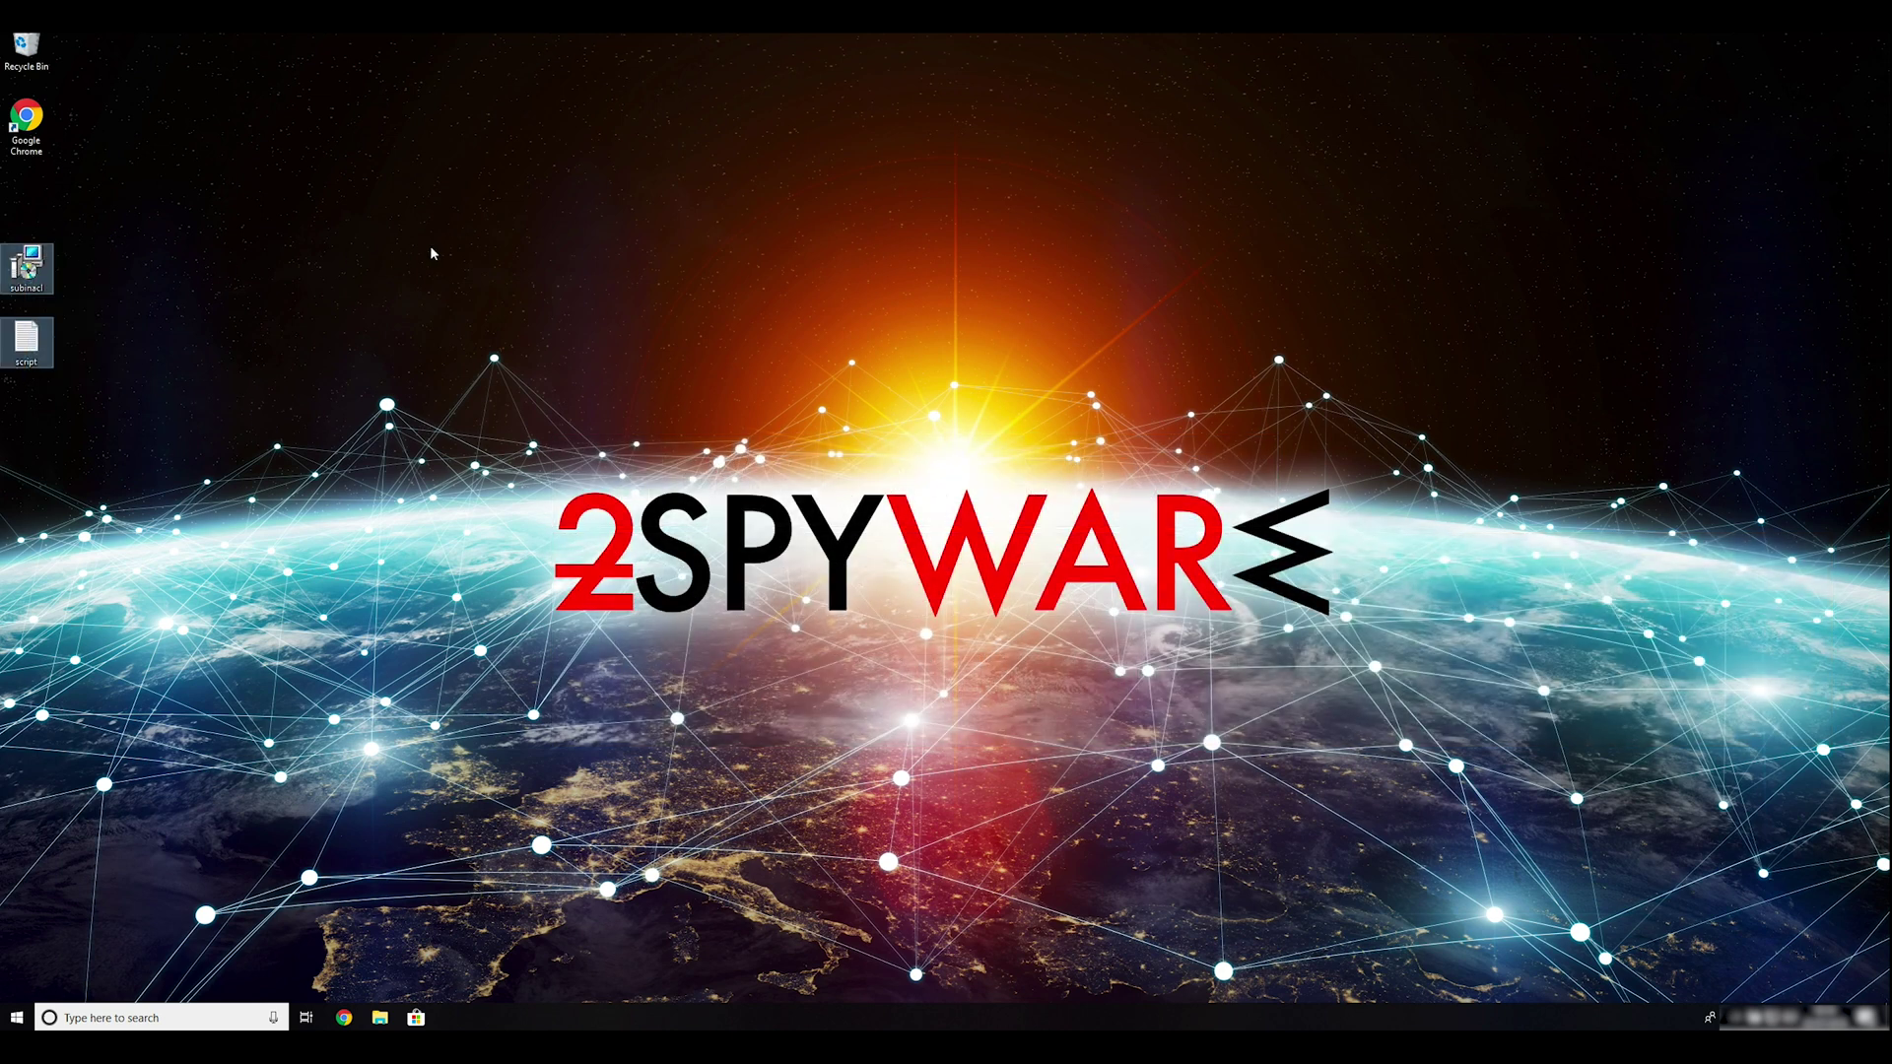
pyautogui.click(468, 311)
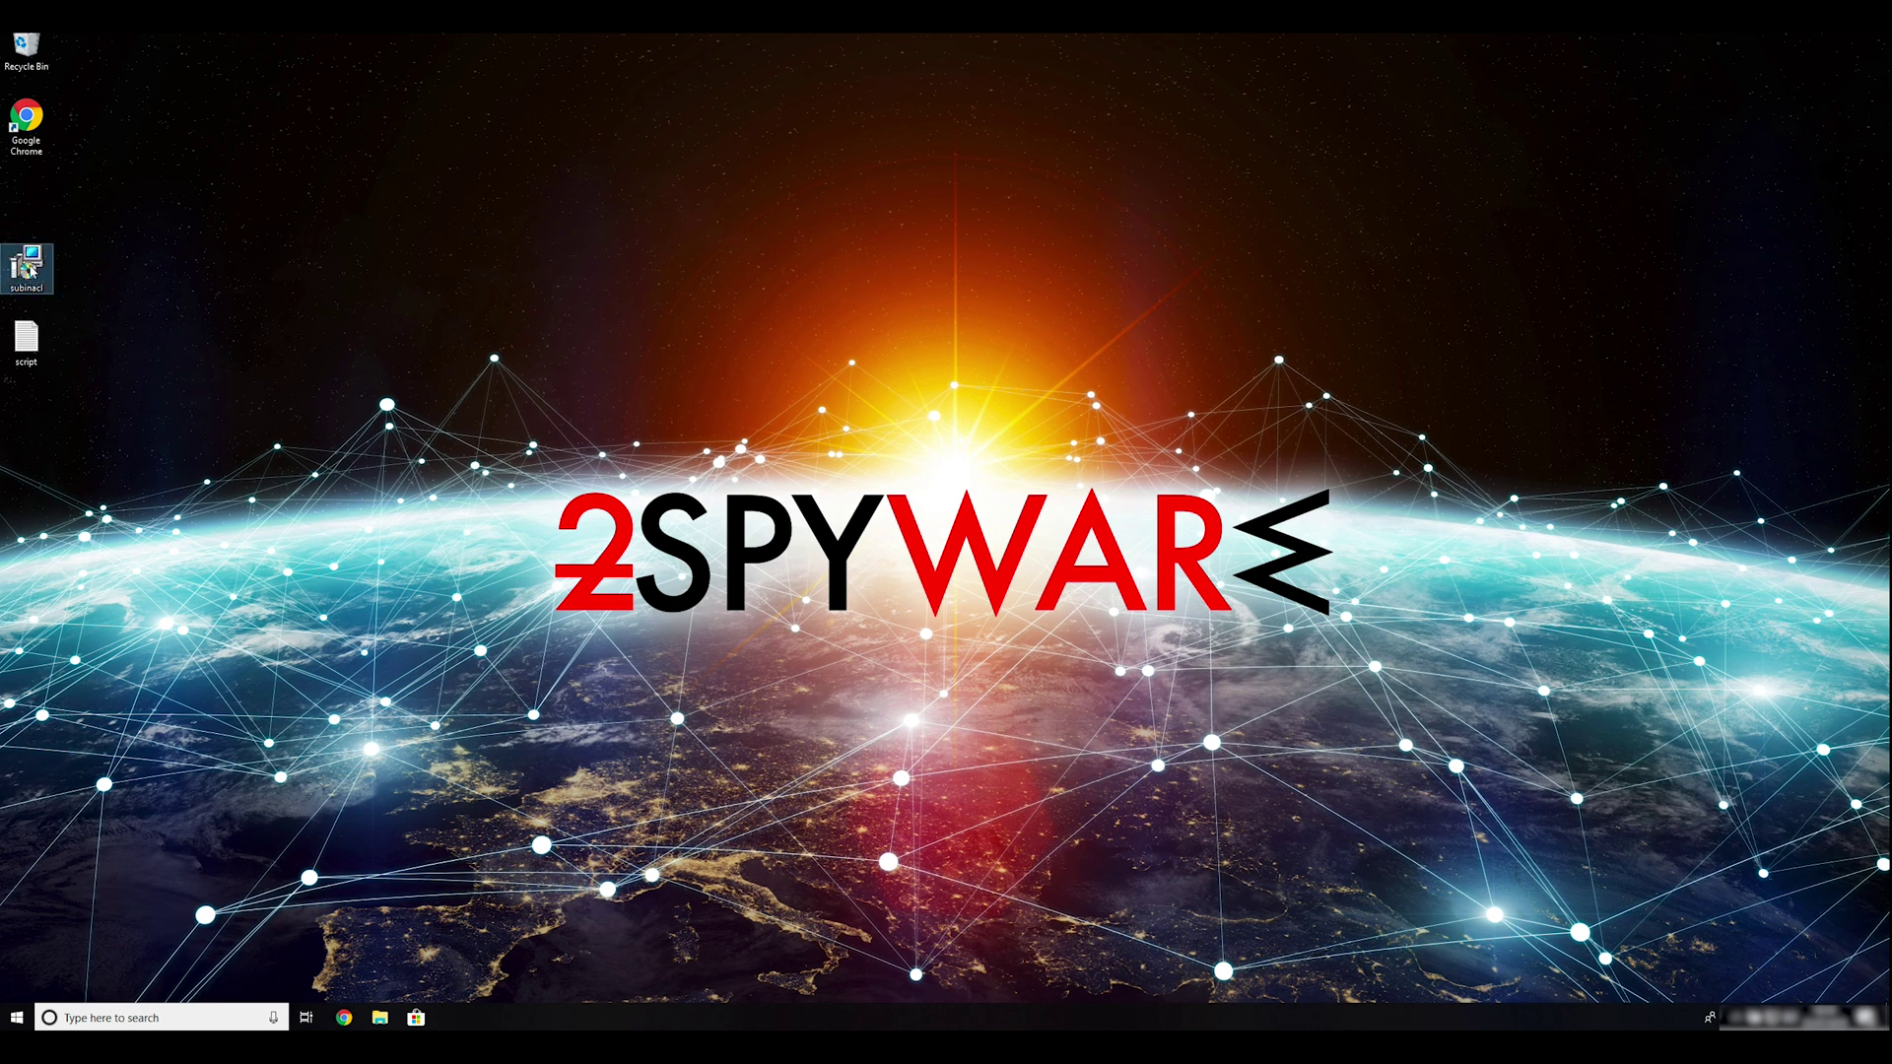
pyautogui.doubleClick(27, 266)
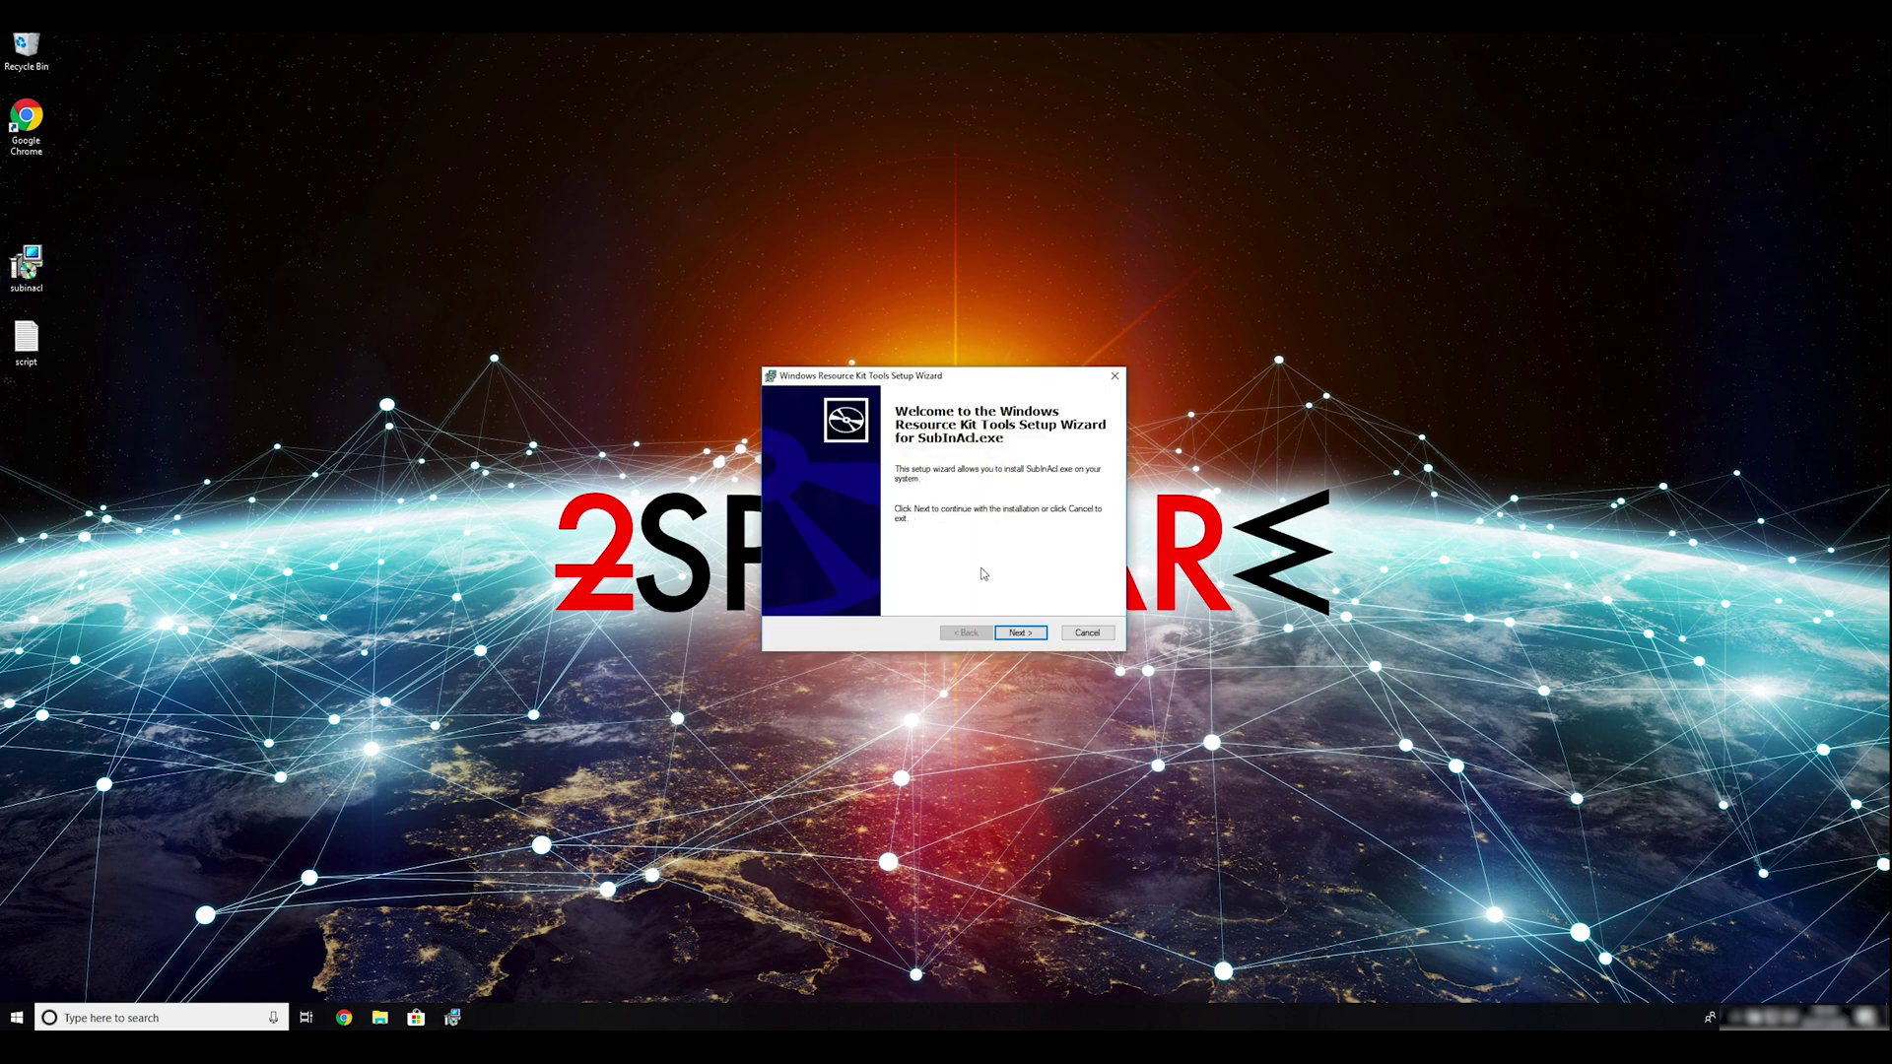
pyautogui.click(1023, 634)
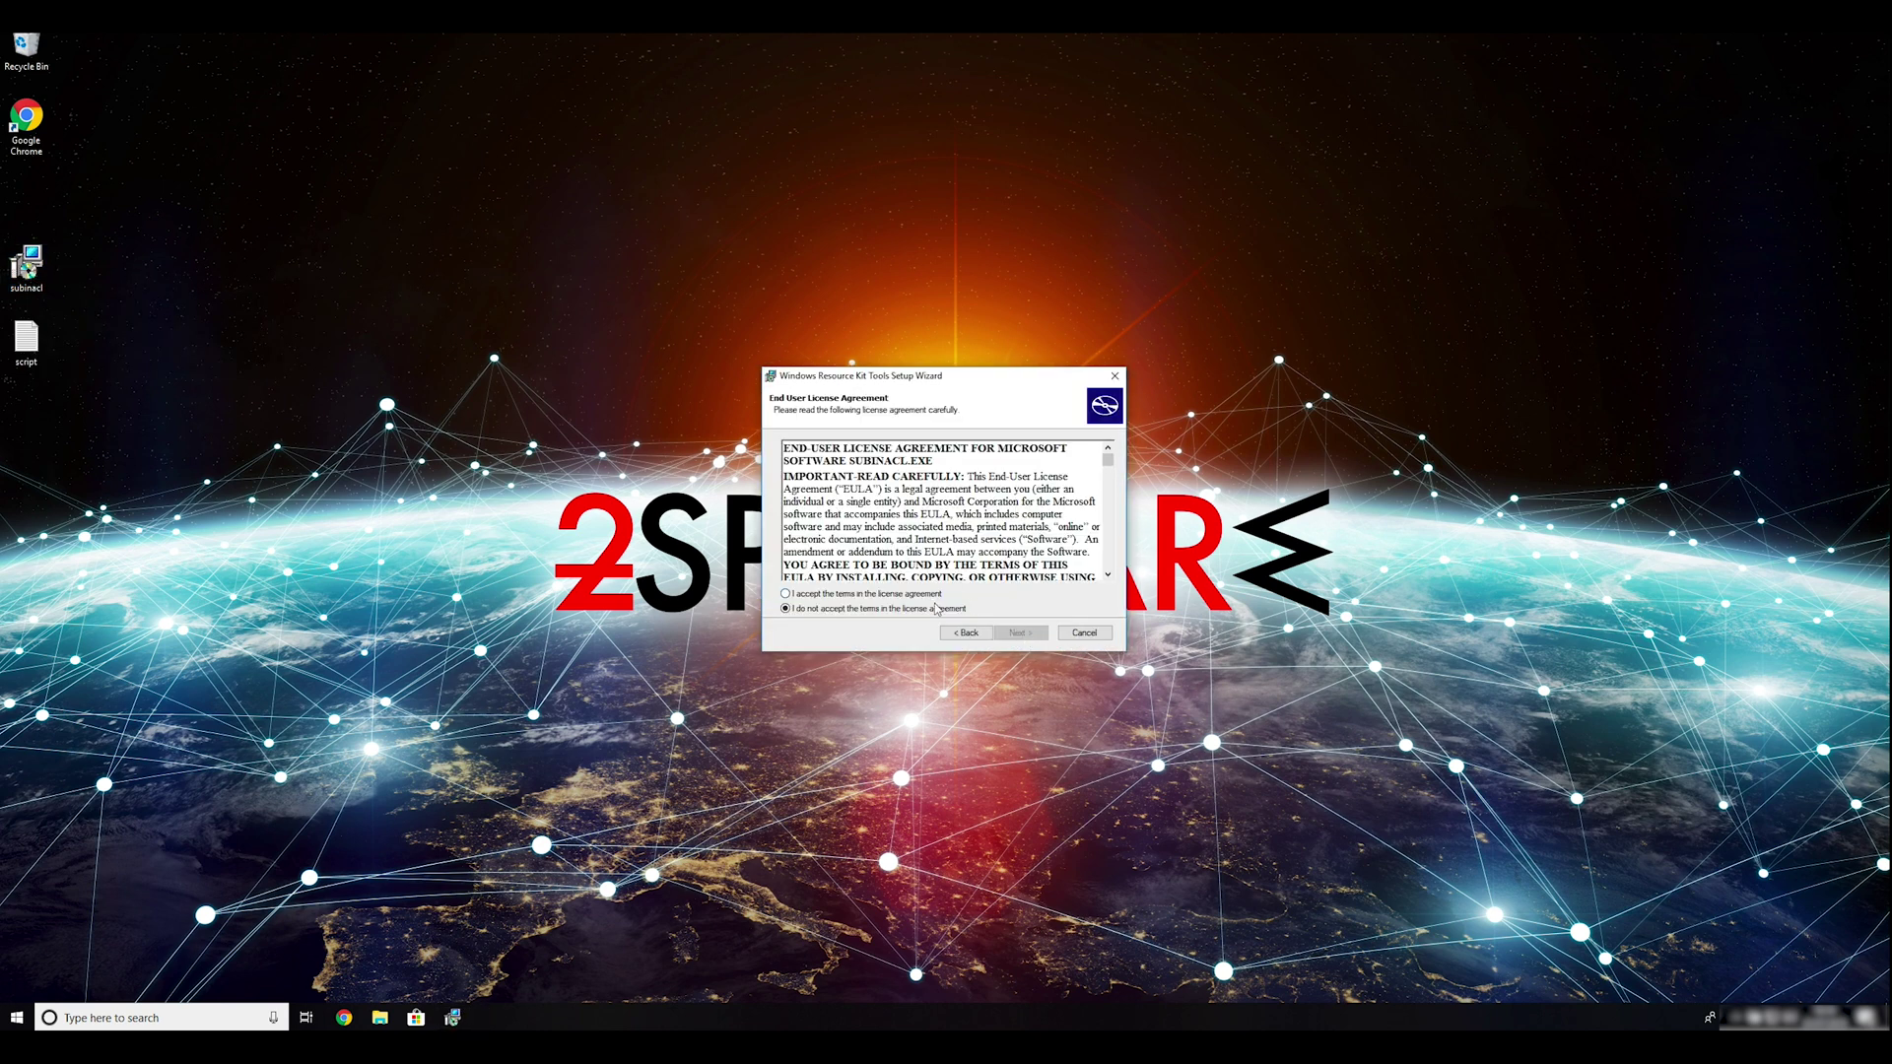
pyautogui.moveTo(1109, 459); pyautogui.dragTo(1111, 584)
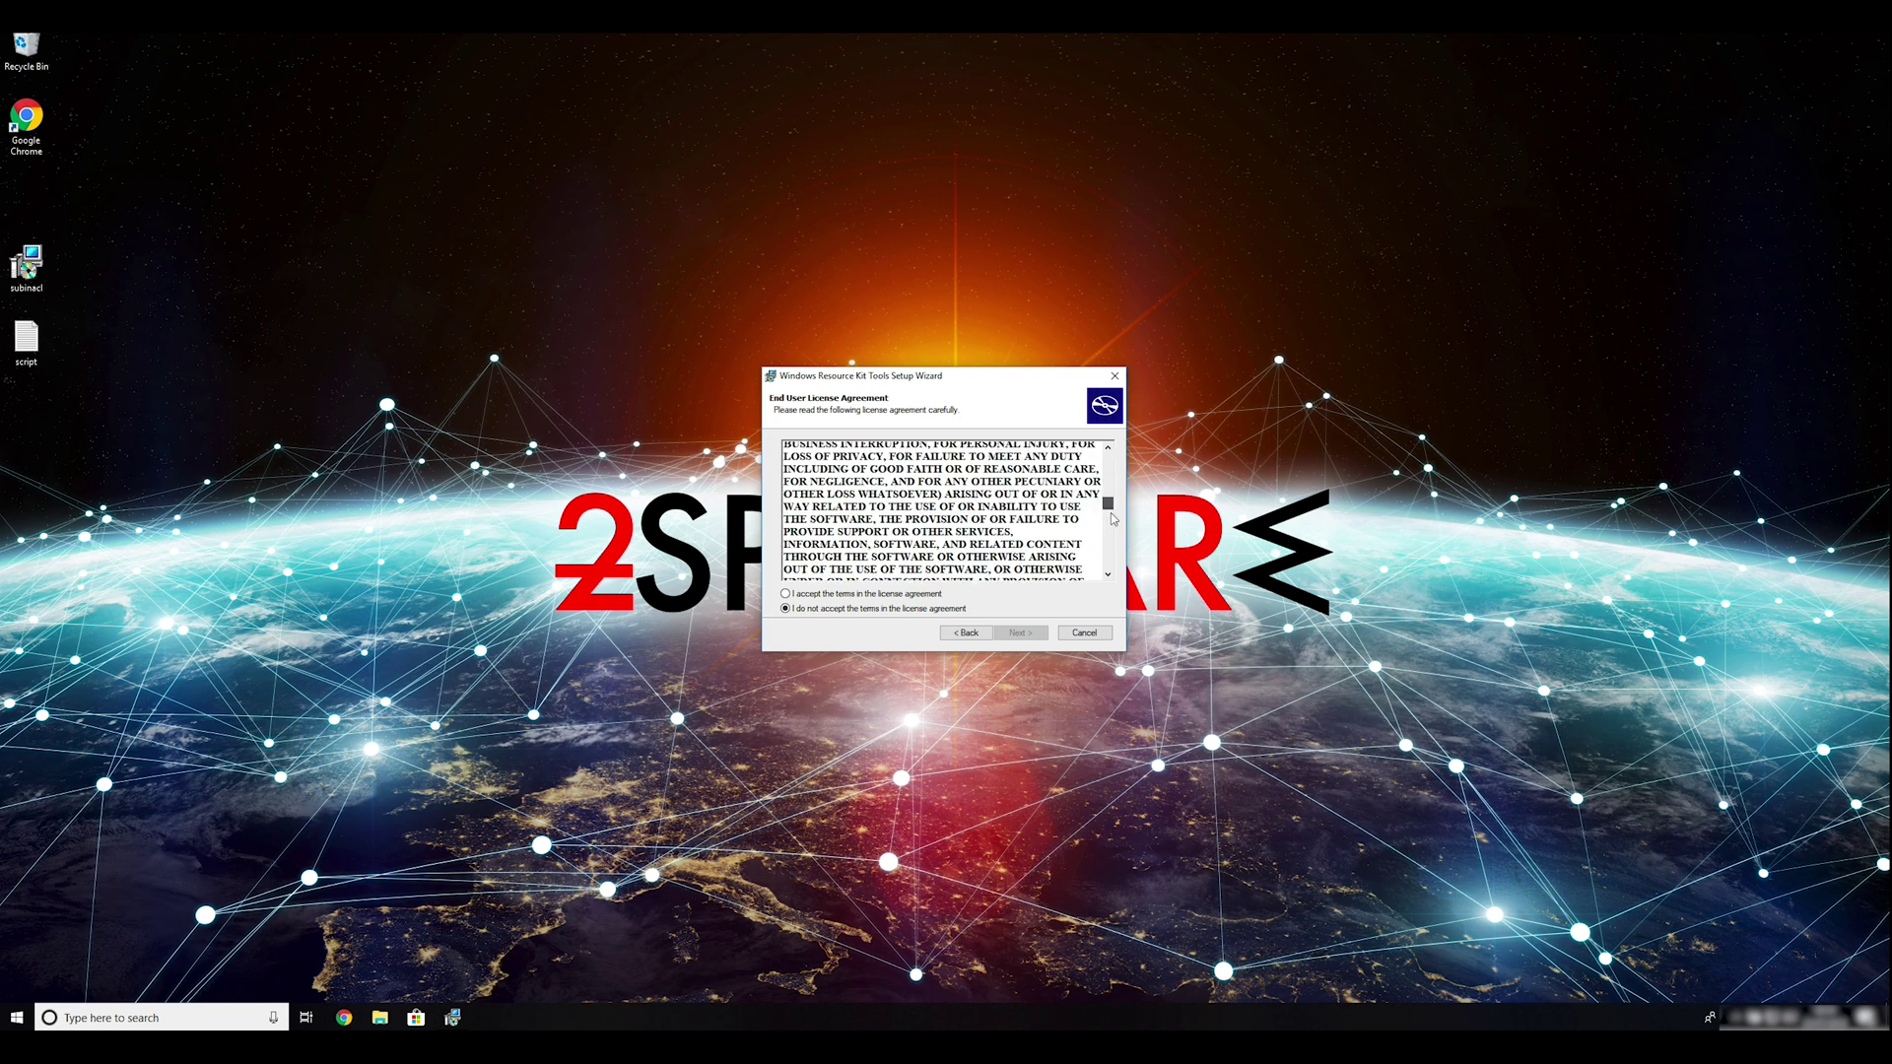
pyautogui.click(786, 593)
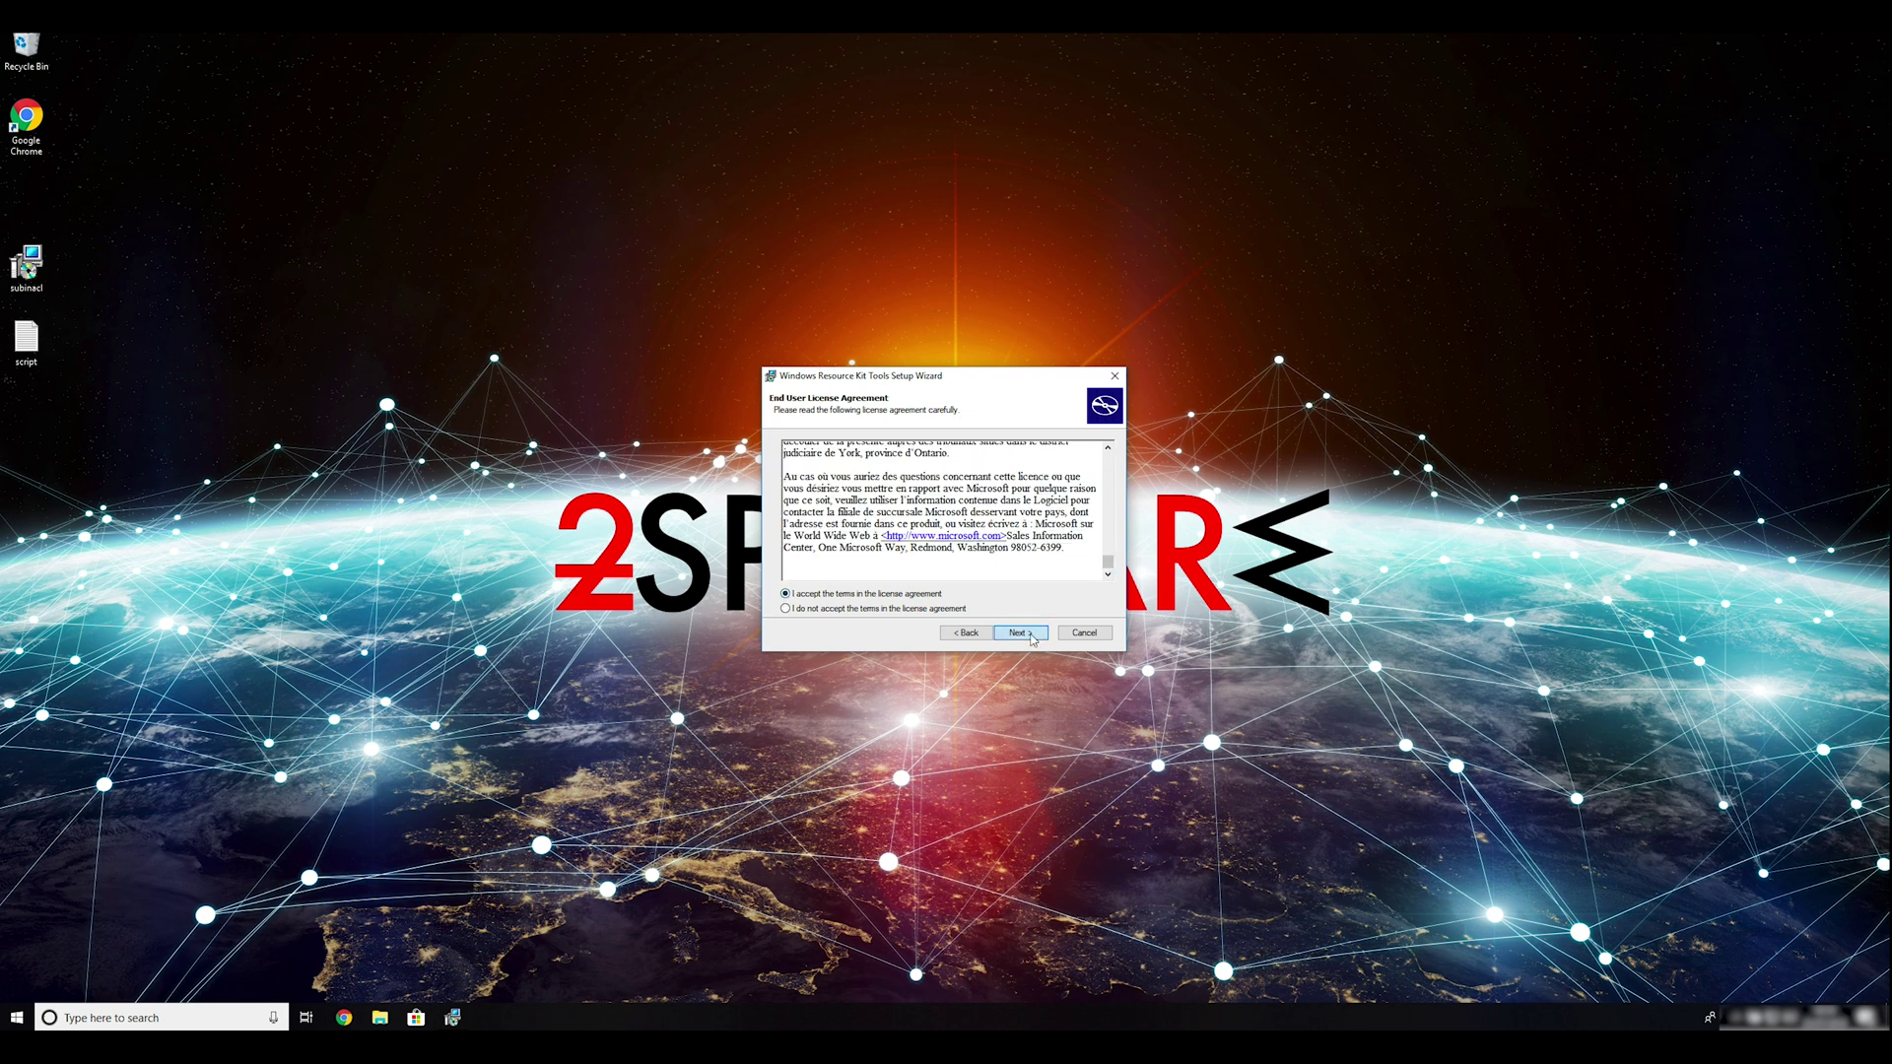
pyautogui.click(1022, 634)
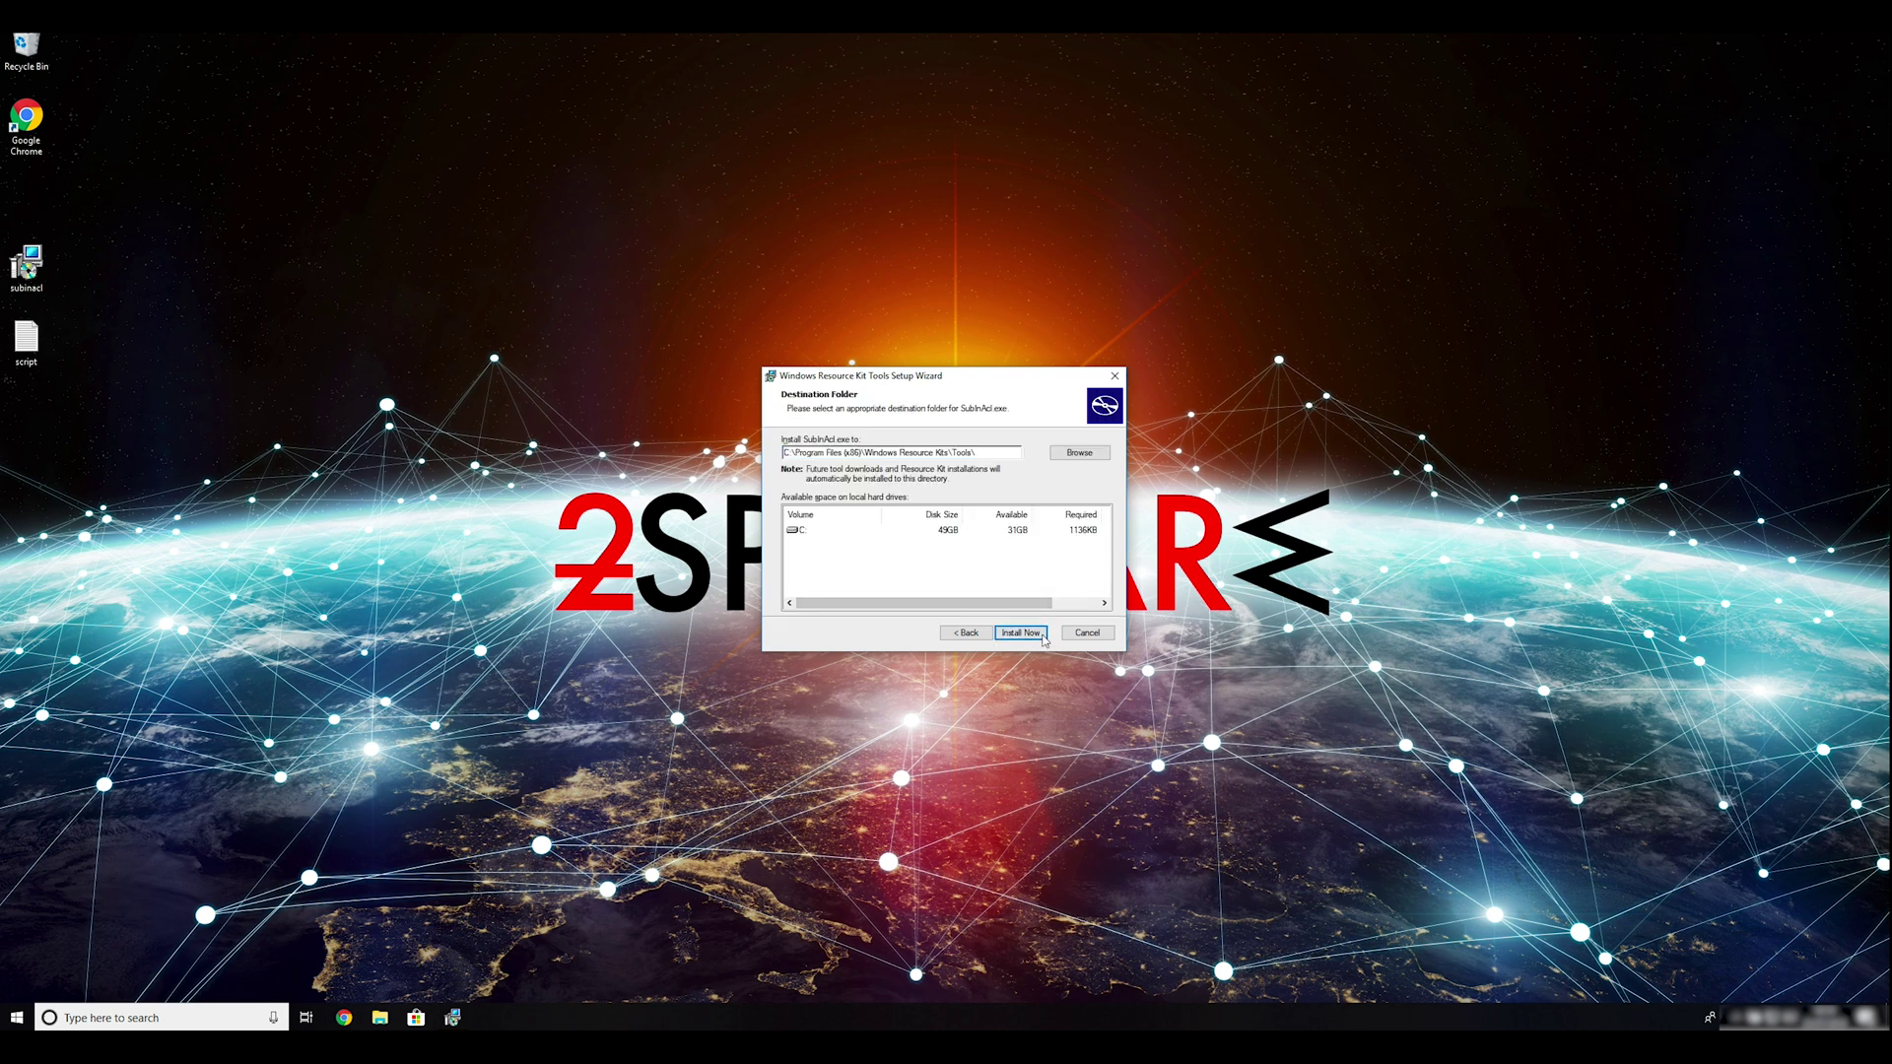
pyautogui.click(1019, 633)
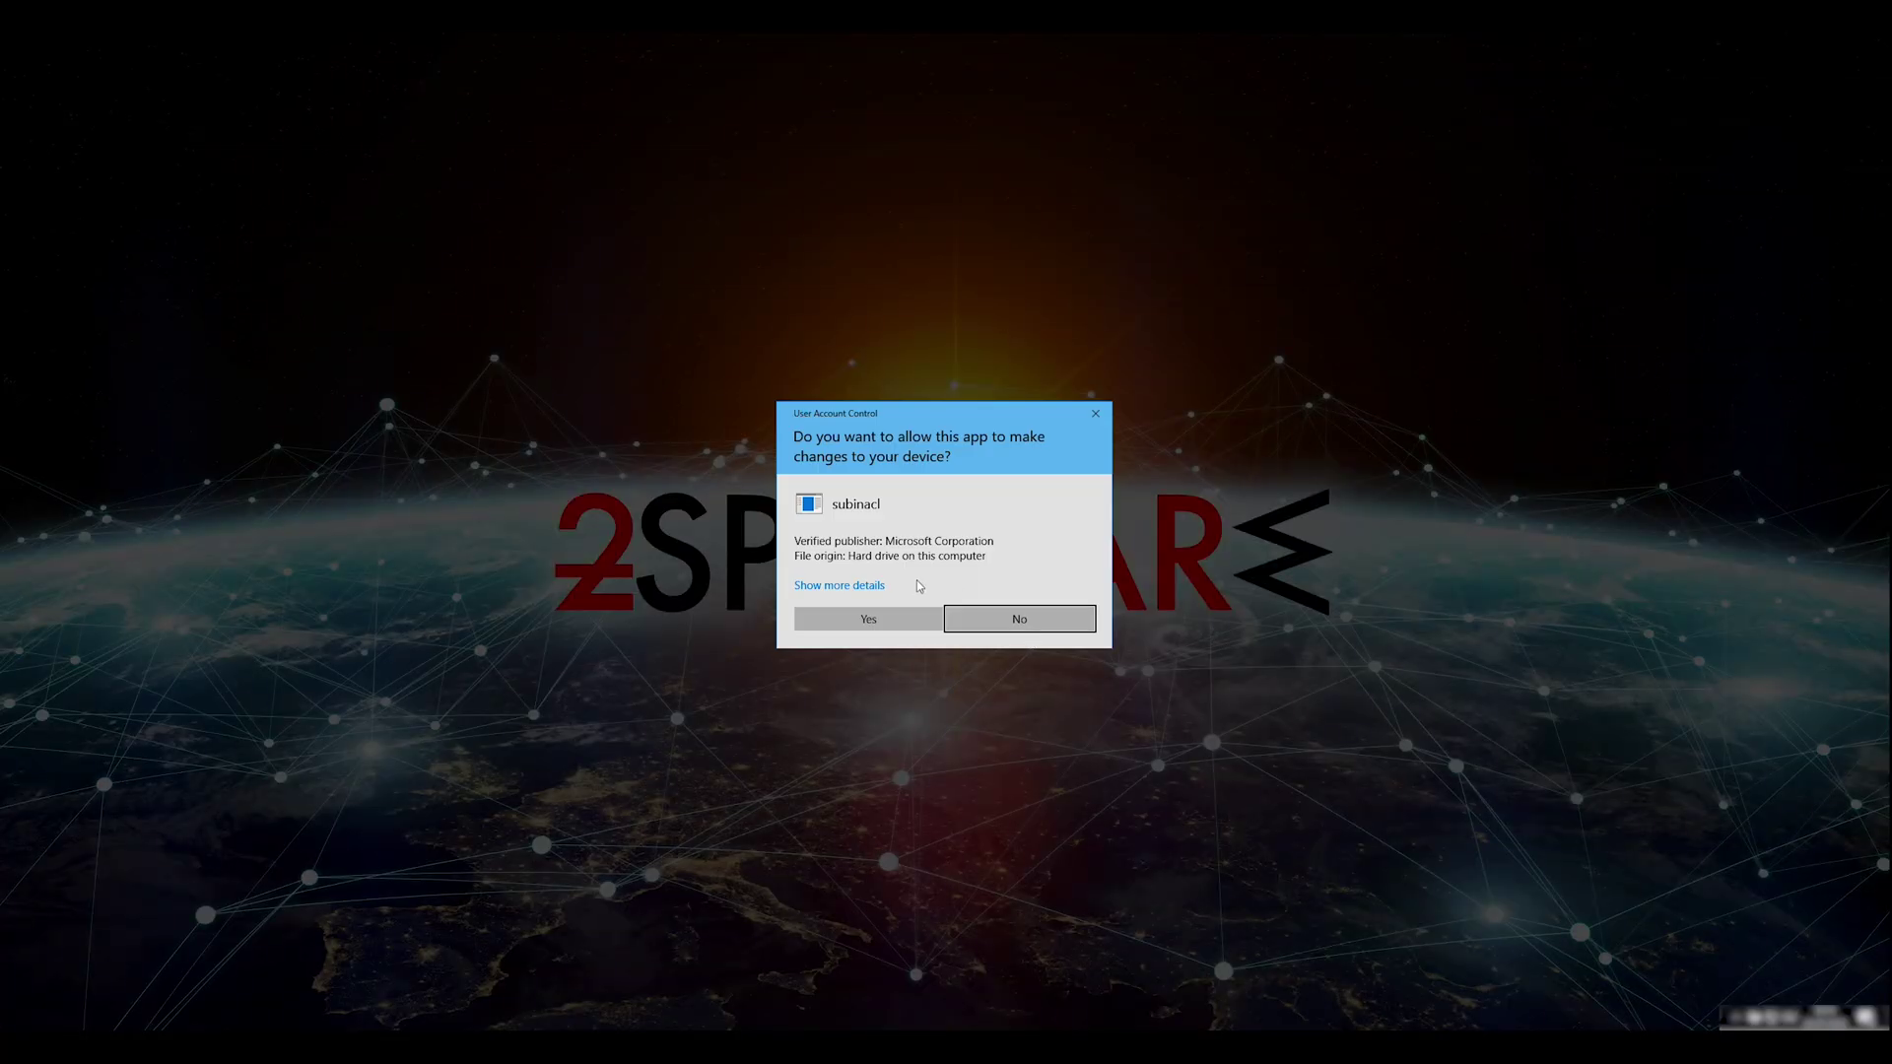
pyautogui.click(882, 621)
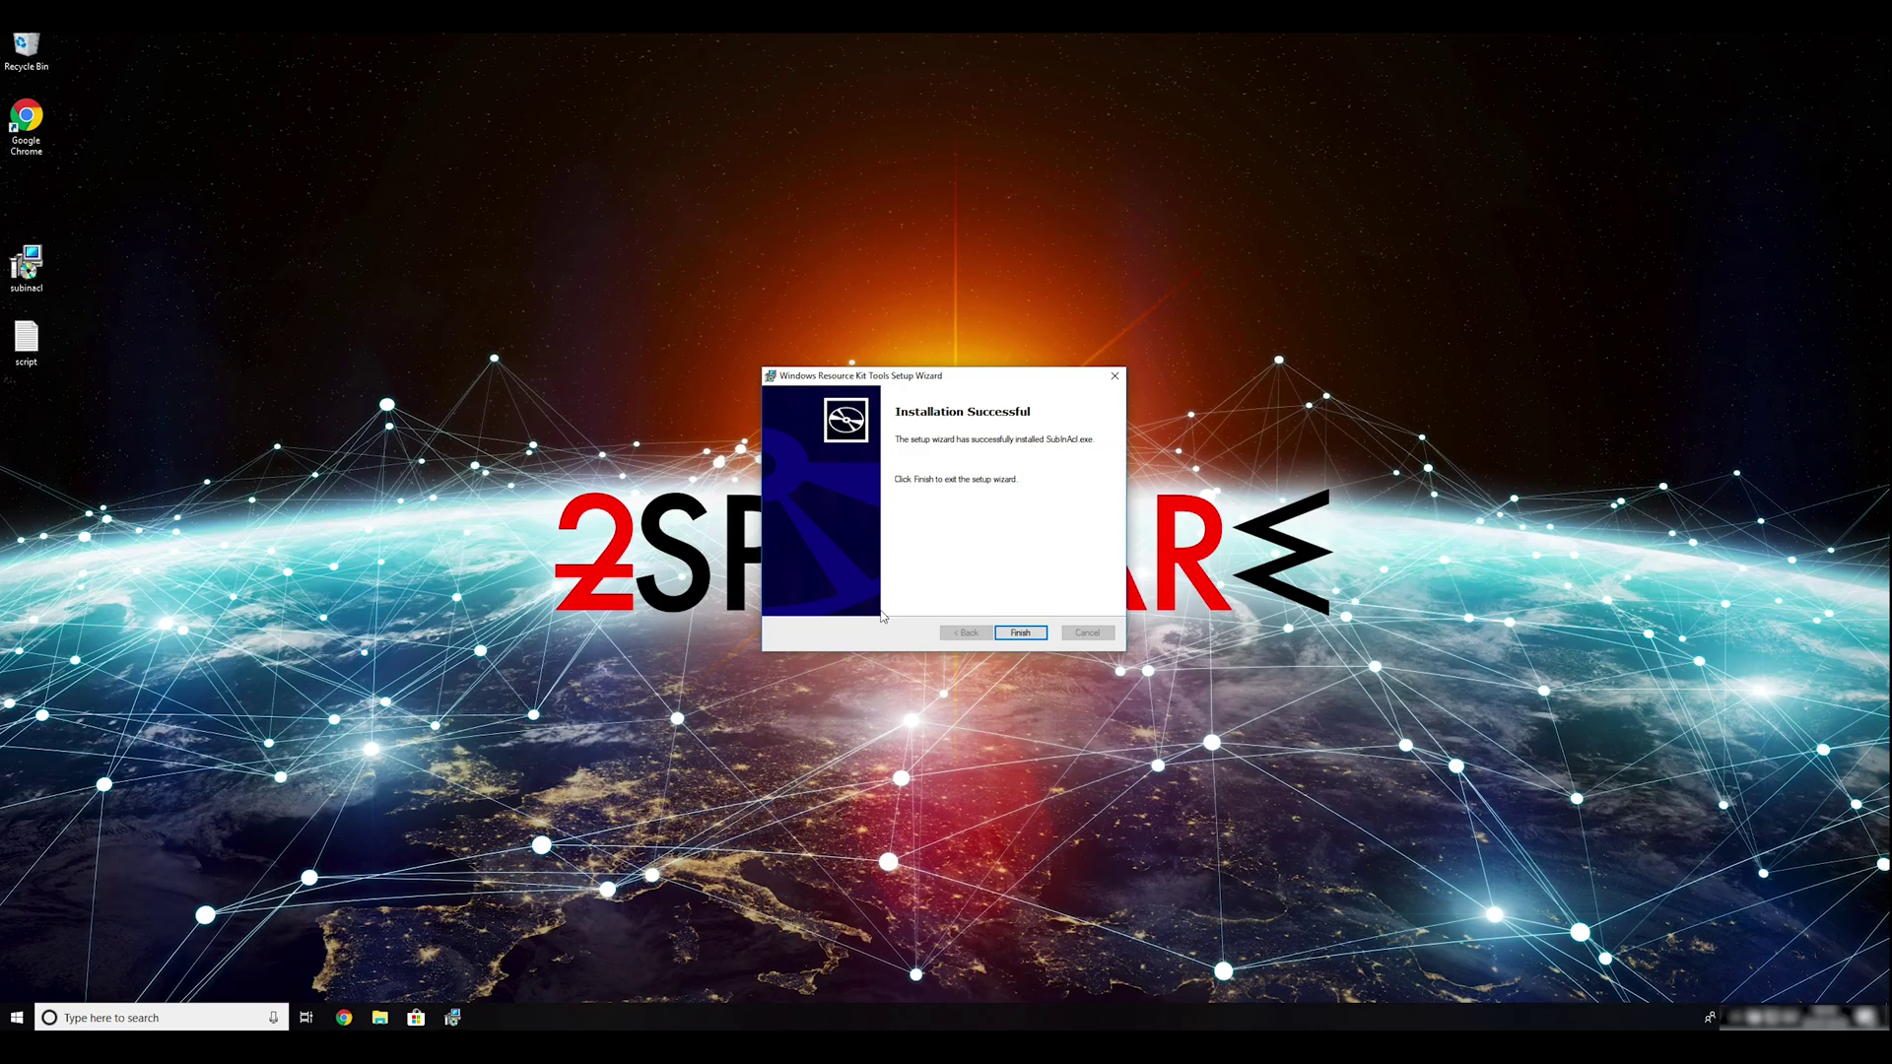
pyautogui.click(1020, 636)
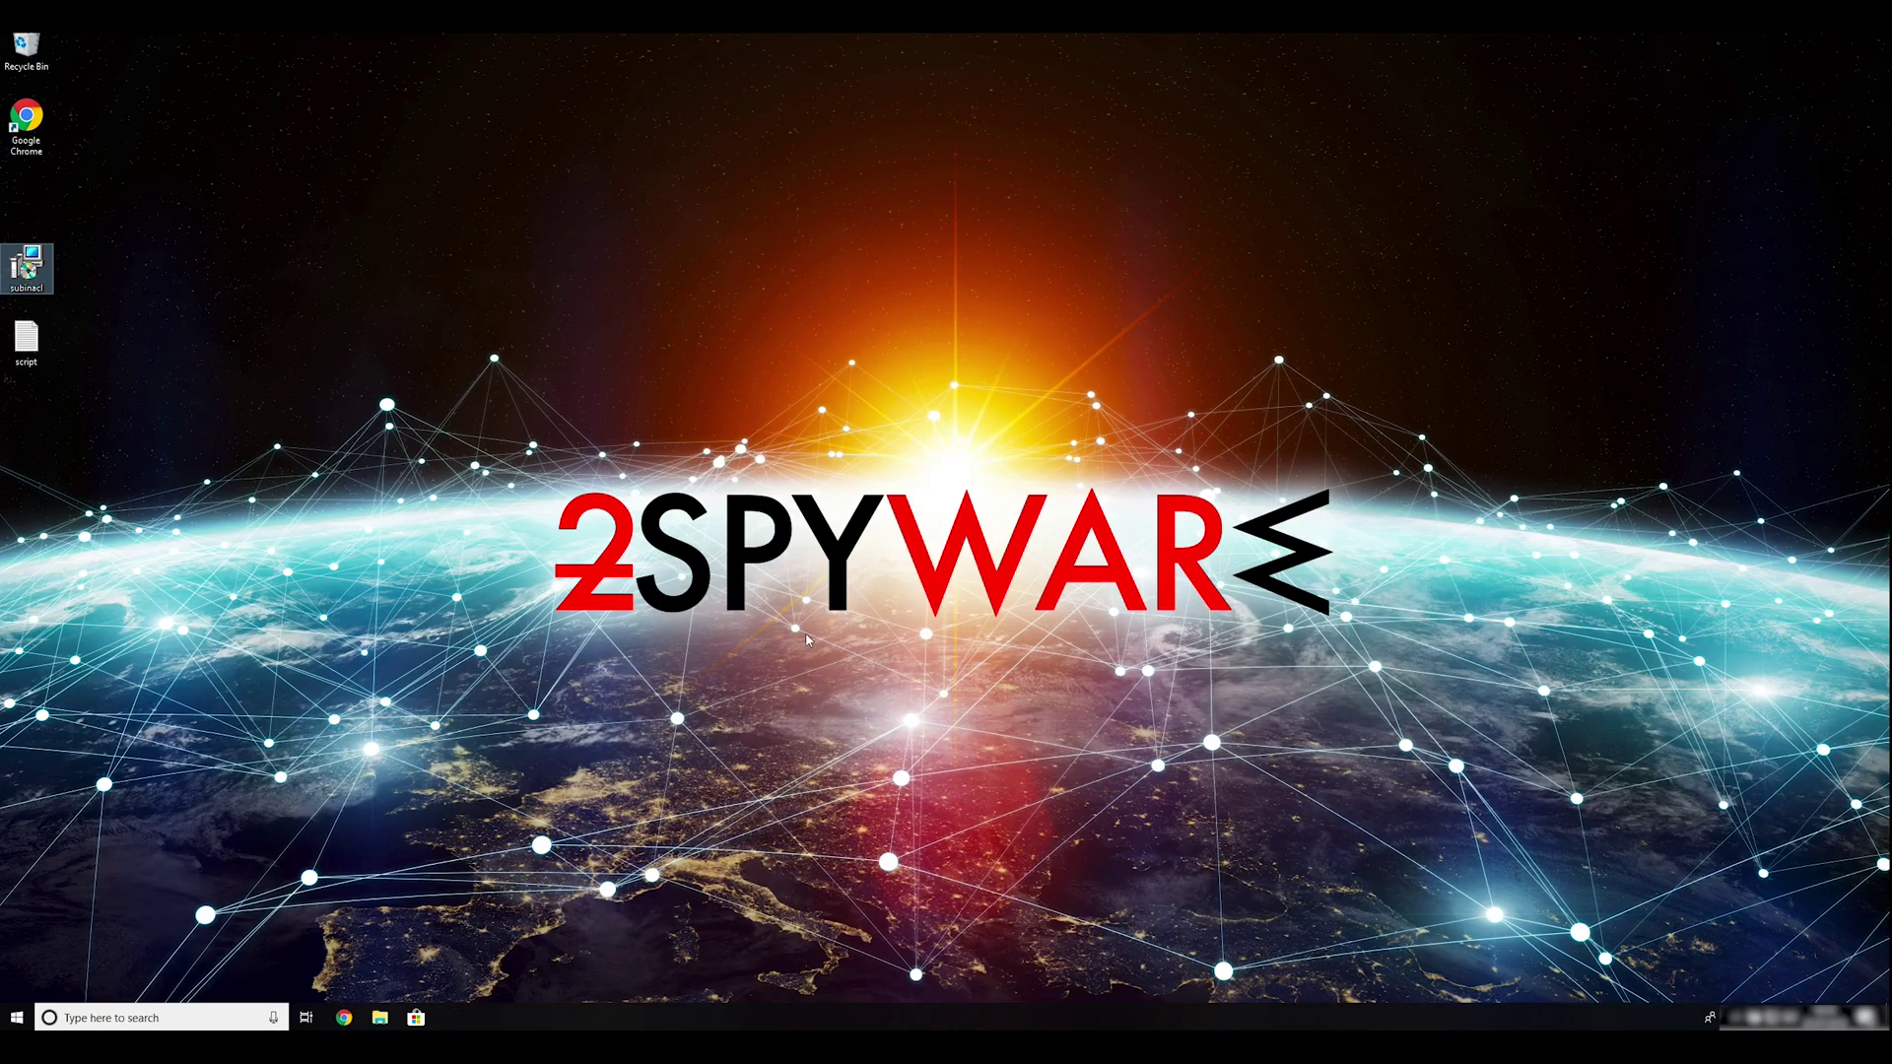
# - Launch msconfig from the Win+R Run box
pyautogui.click(115, 392)
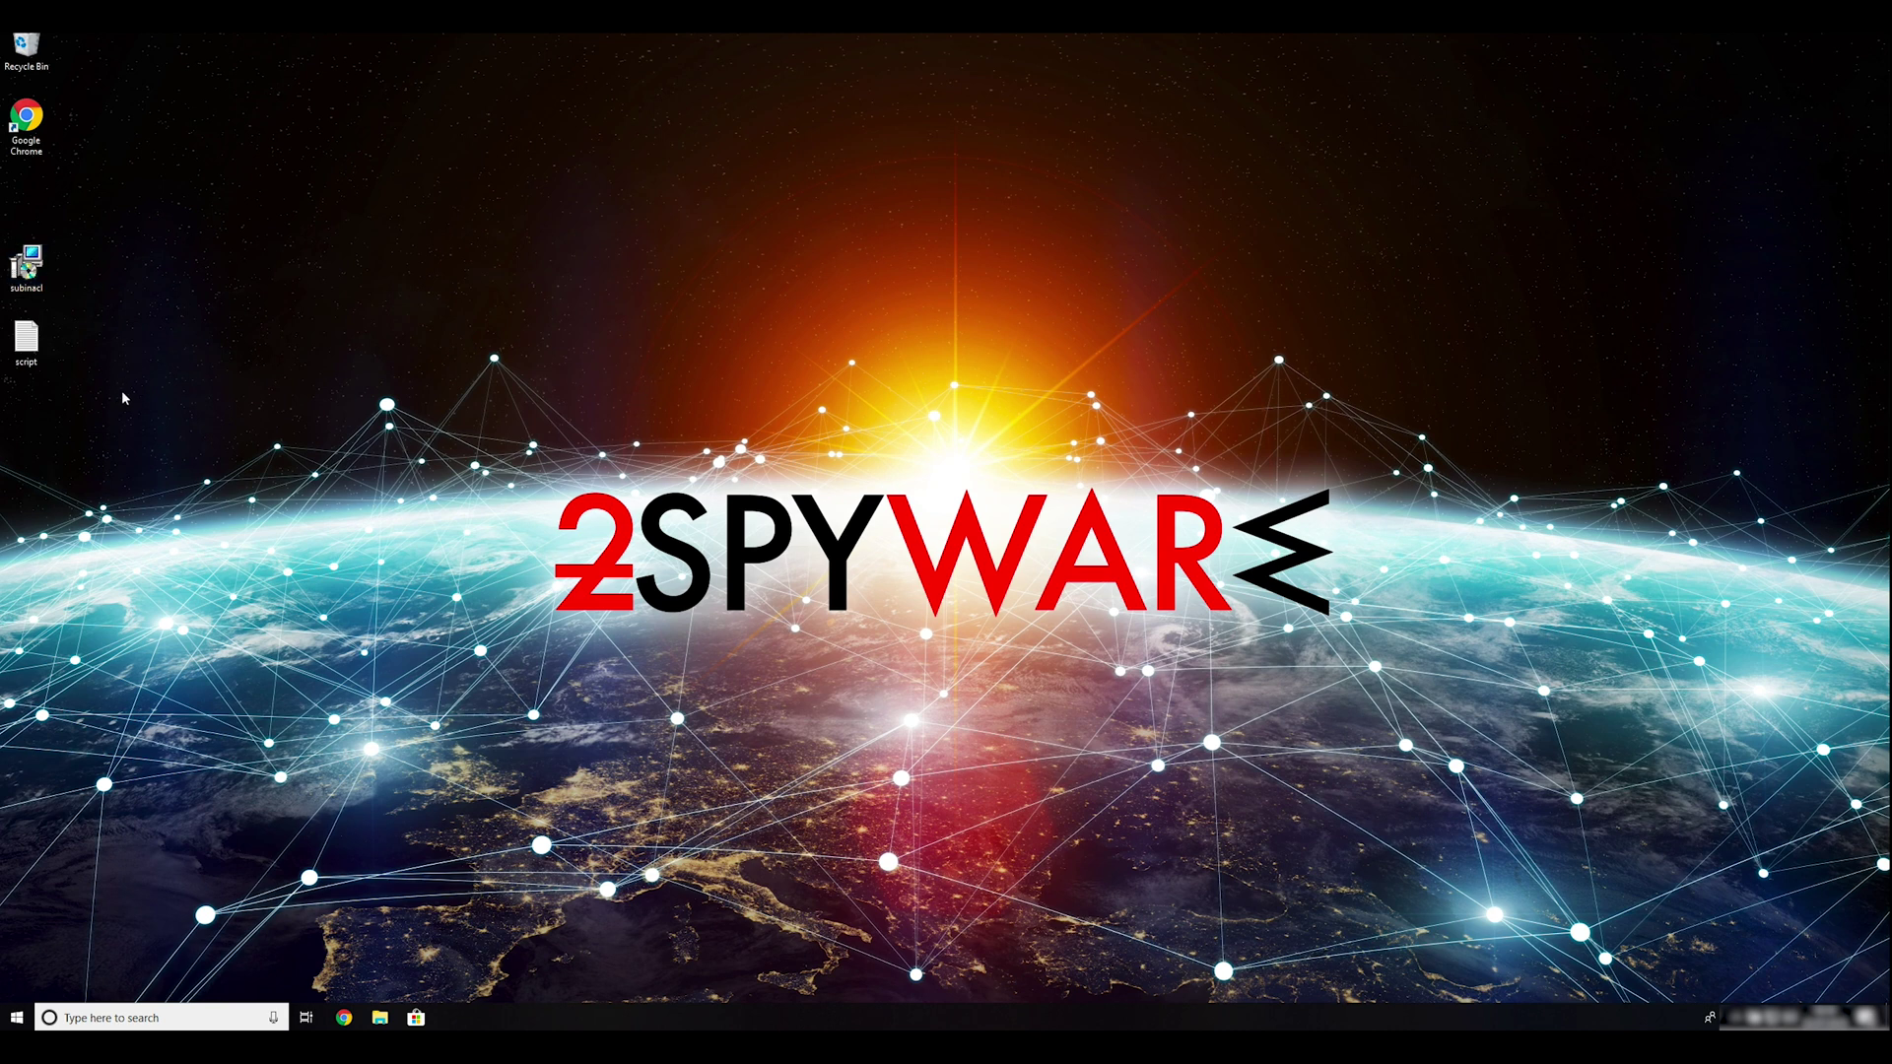
pyautogui.press('super+r')
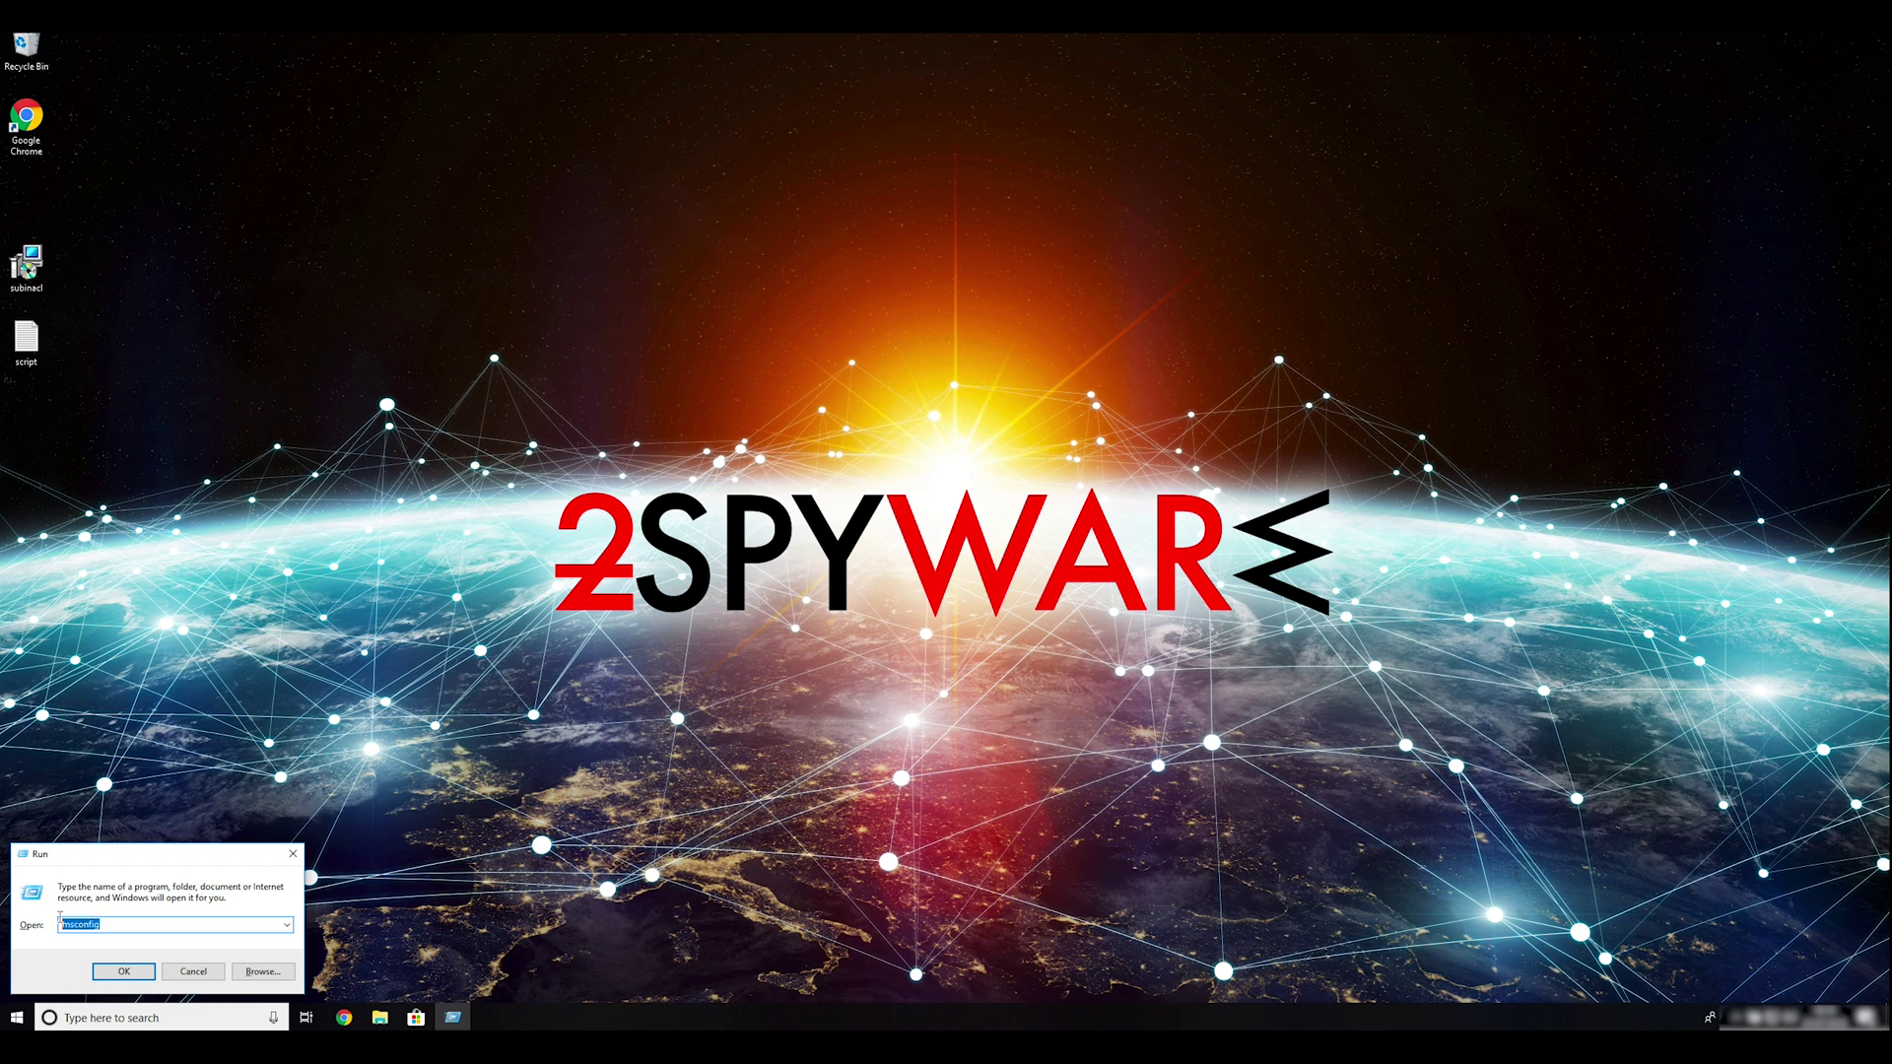
pyautogui.write('ms')
pyautogui.write('g')
pyautogui.click(126, 970)
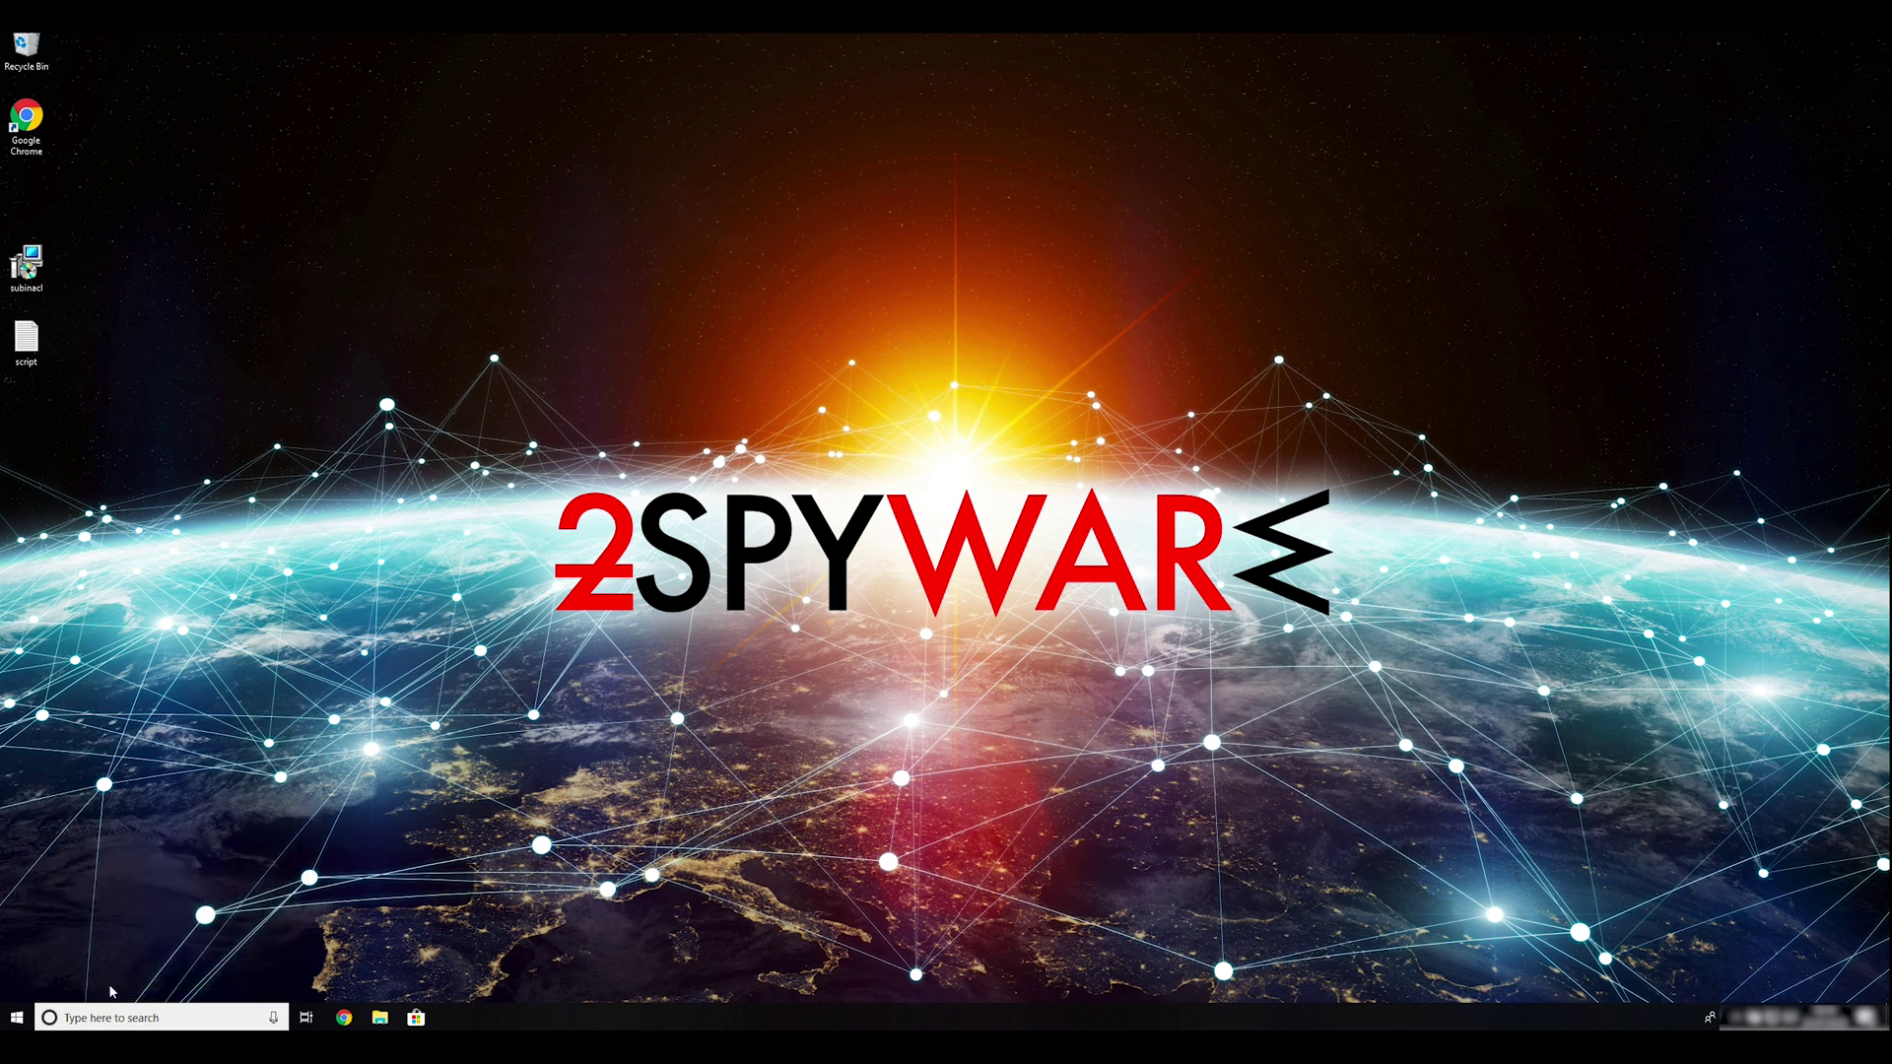
# - Enable Safe boot with the Network option on the Boot tab and apply it
pyautogui.moveTo(928, 378); pyautogui.dragTo(977, 305)
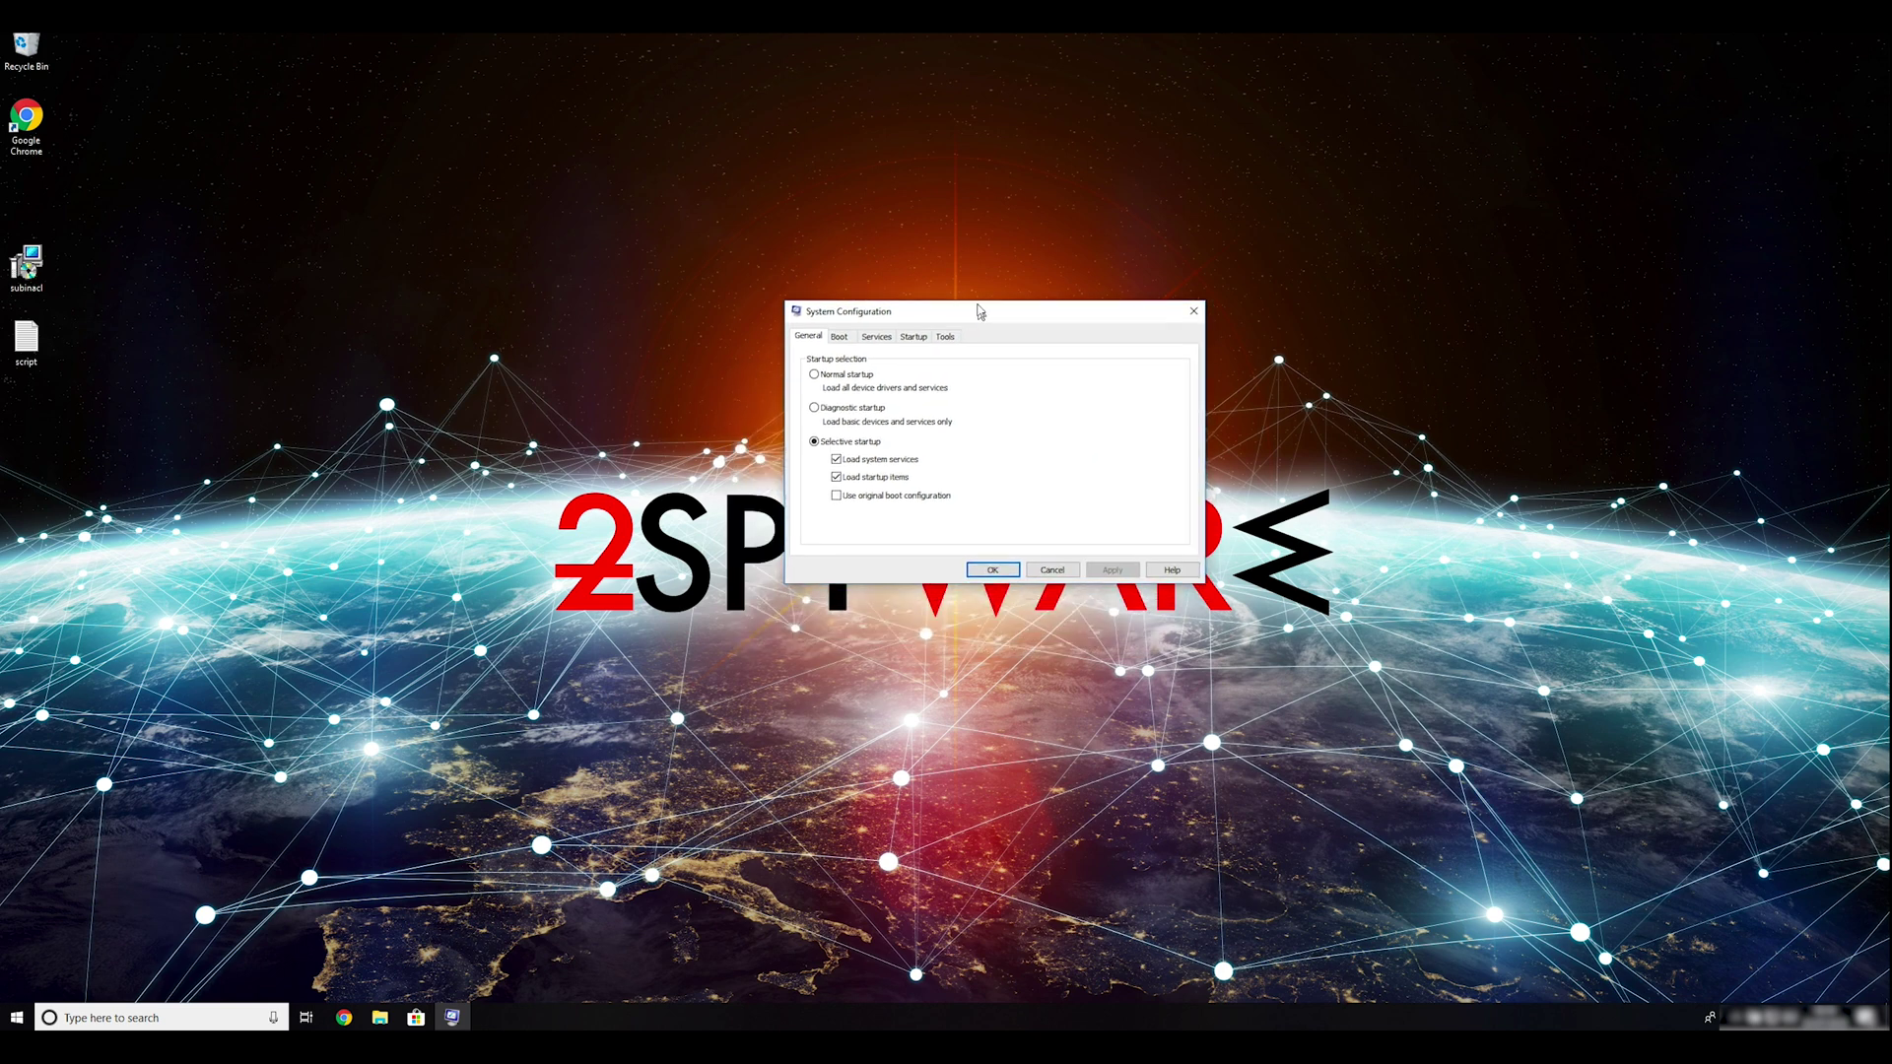
pyautogui.click(843, 331)
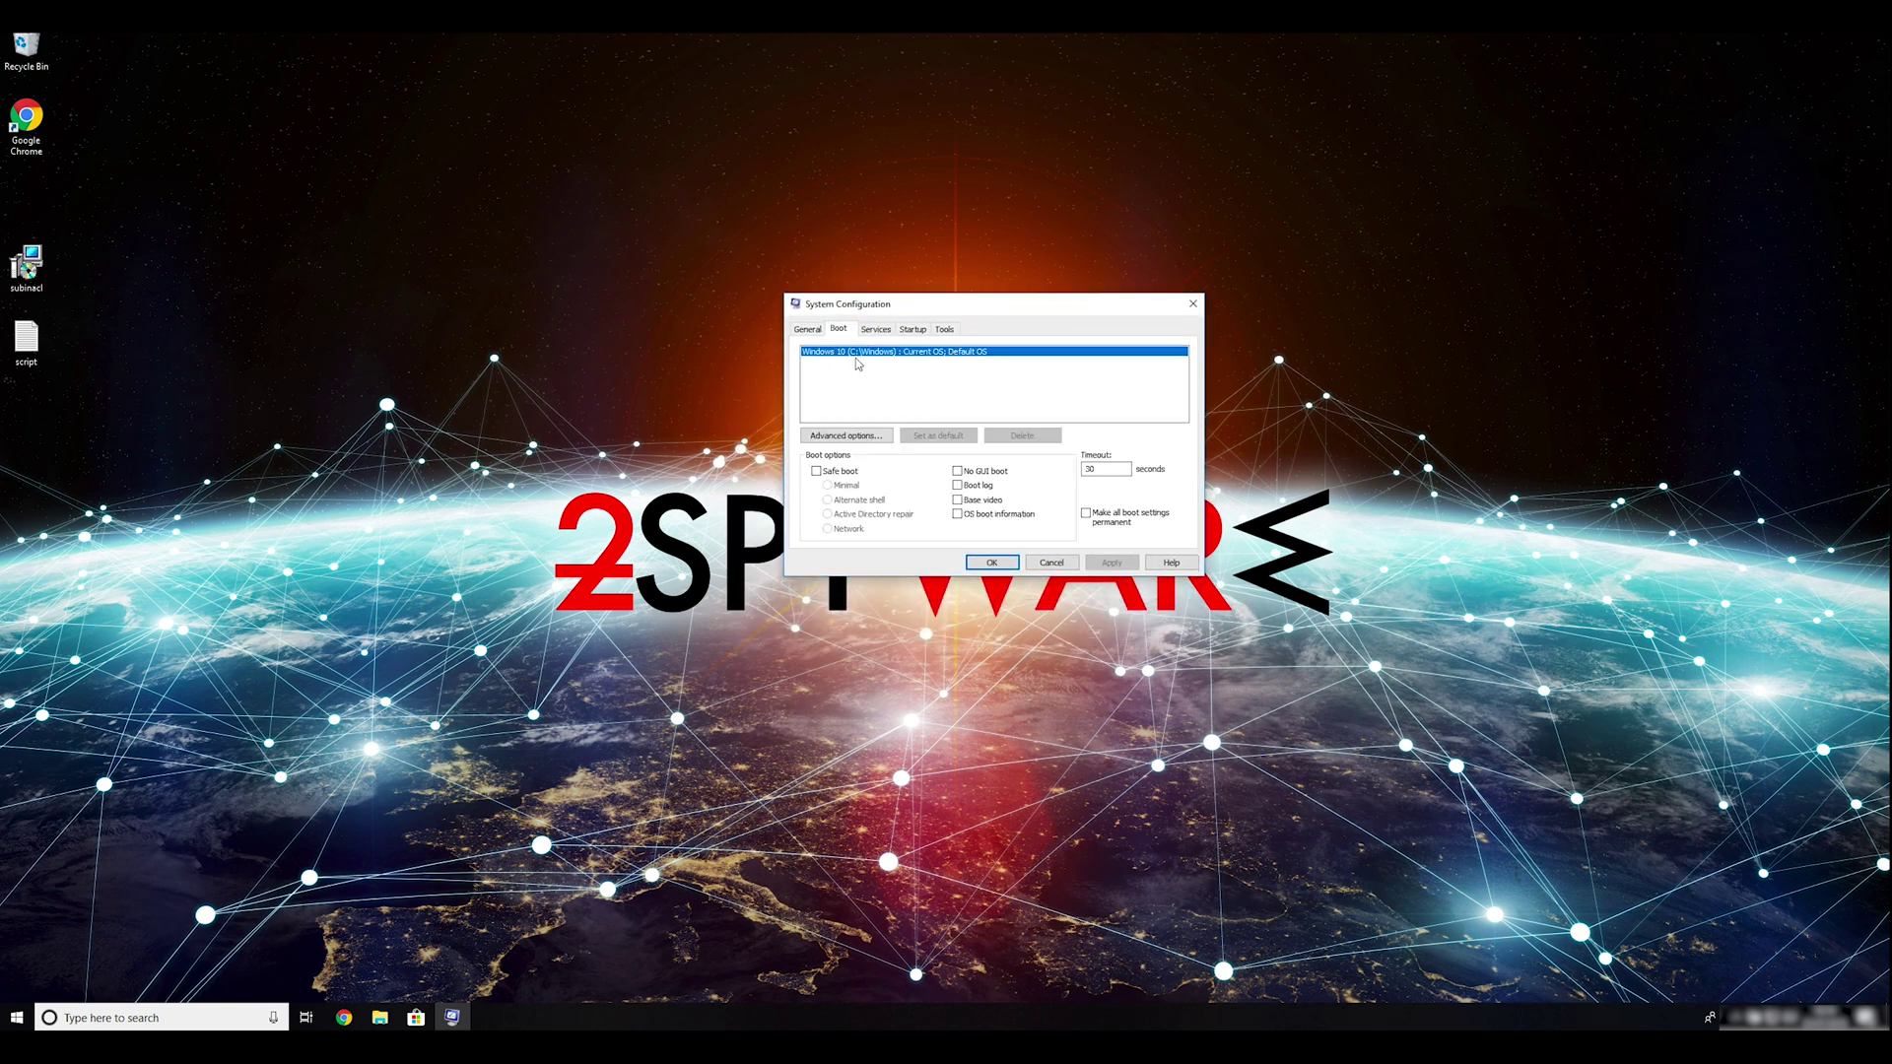
pyautogui.click(814, 472)
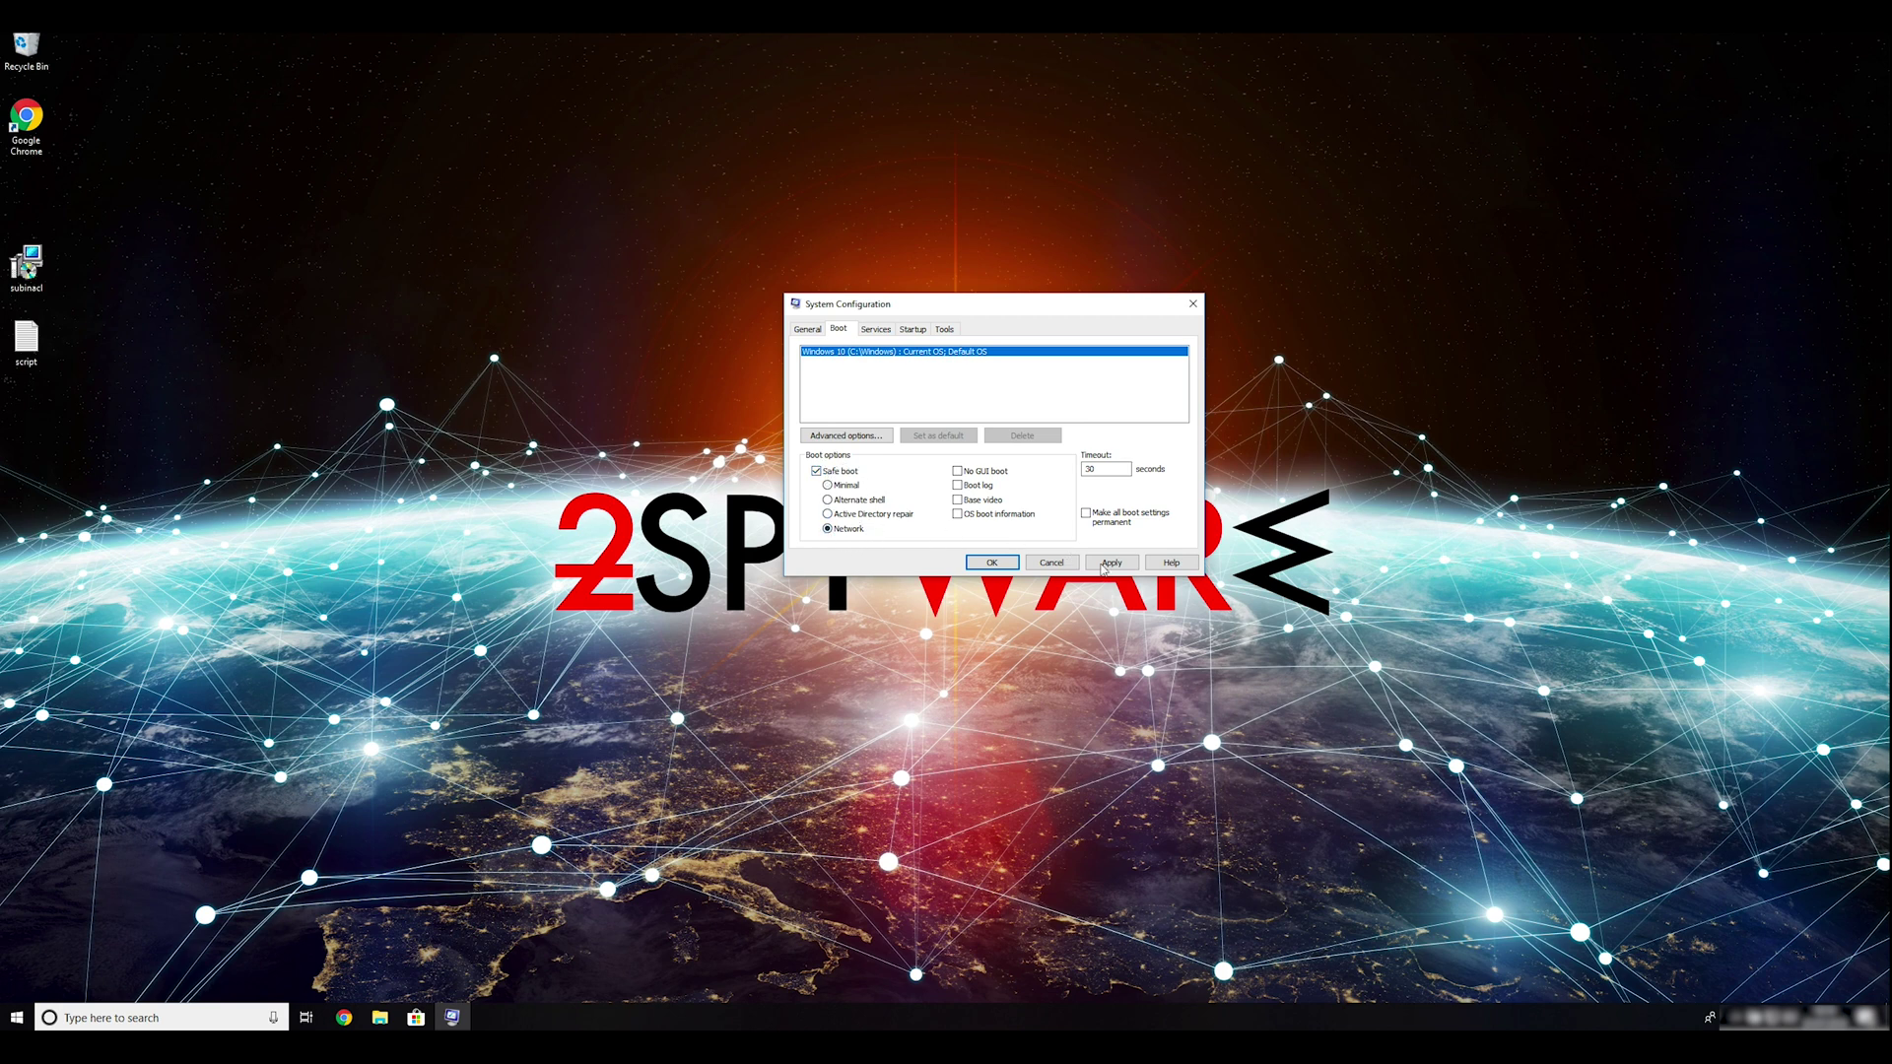
pyautogui.click(1123, 571)
pyautogui.click(999, 567)
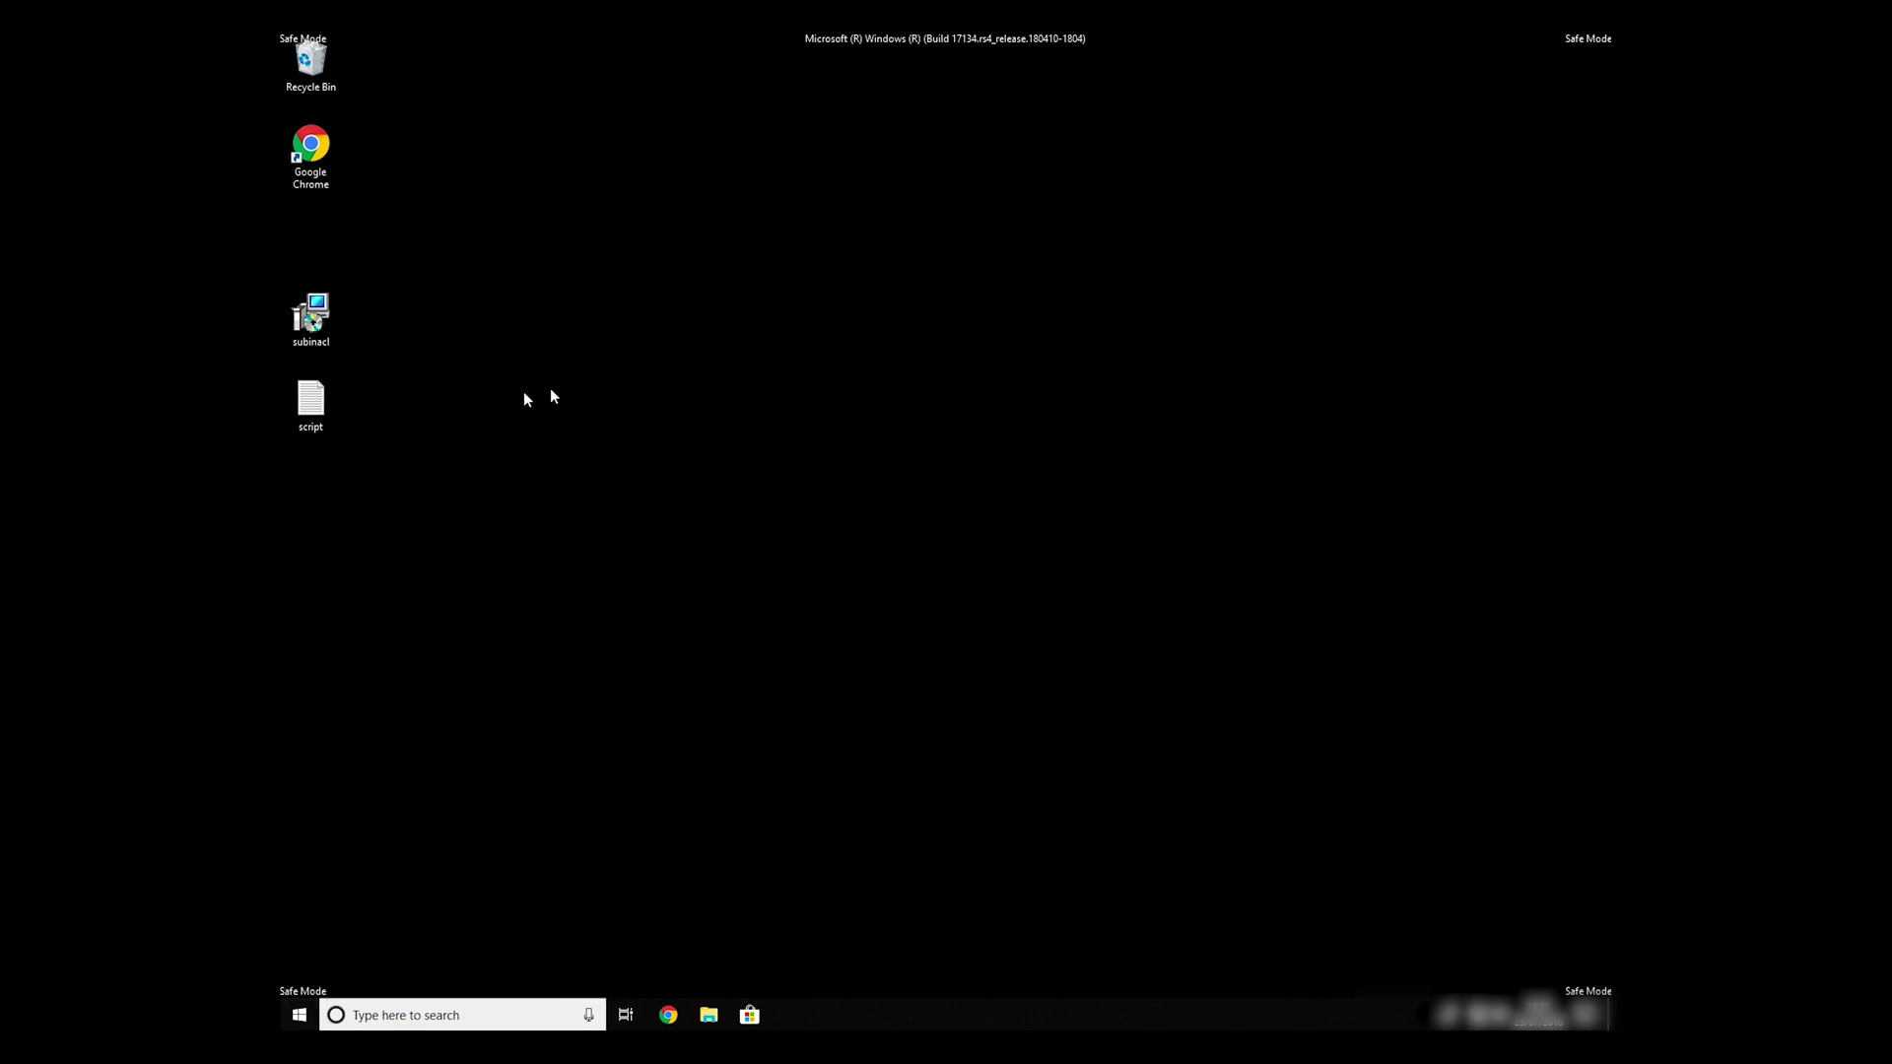
# - Open the script file in Notepad and add an empty line after the last subinacl command
pyautogui.moveTo(455, 467); pyautogui.dragTo(279, 272)
pyautogui.click(358, 392)
pyautogui.doubleClick(318, 399)
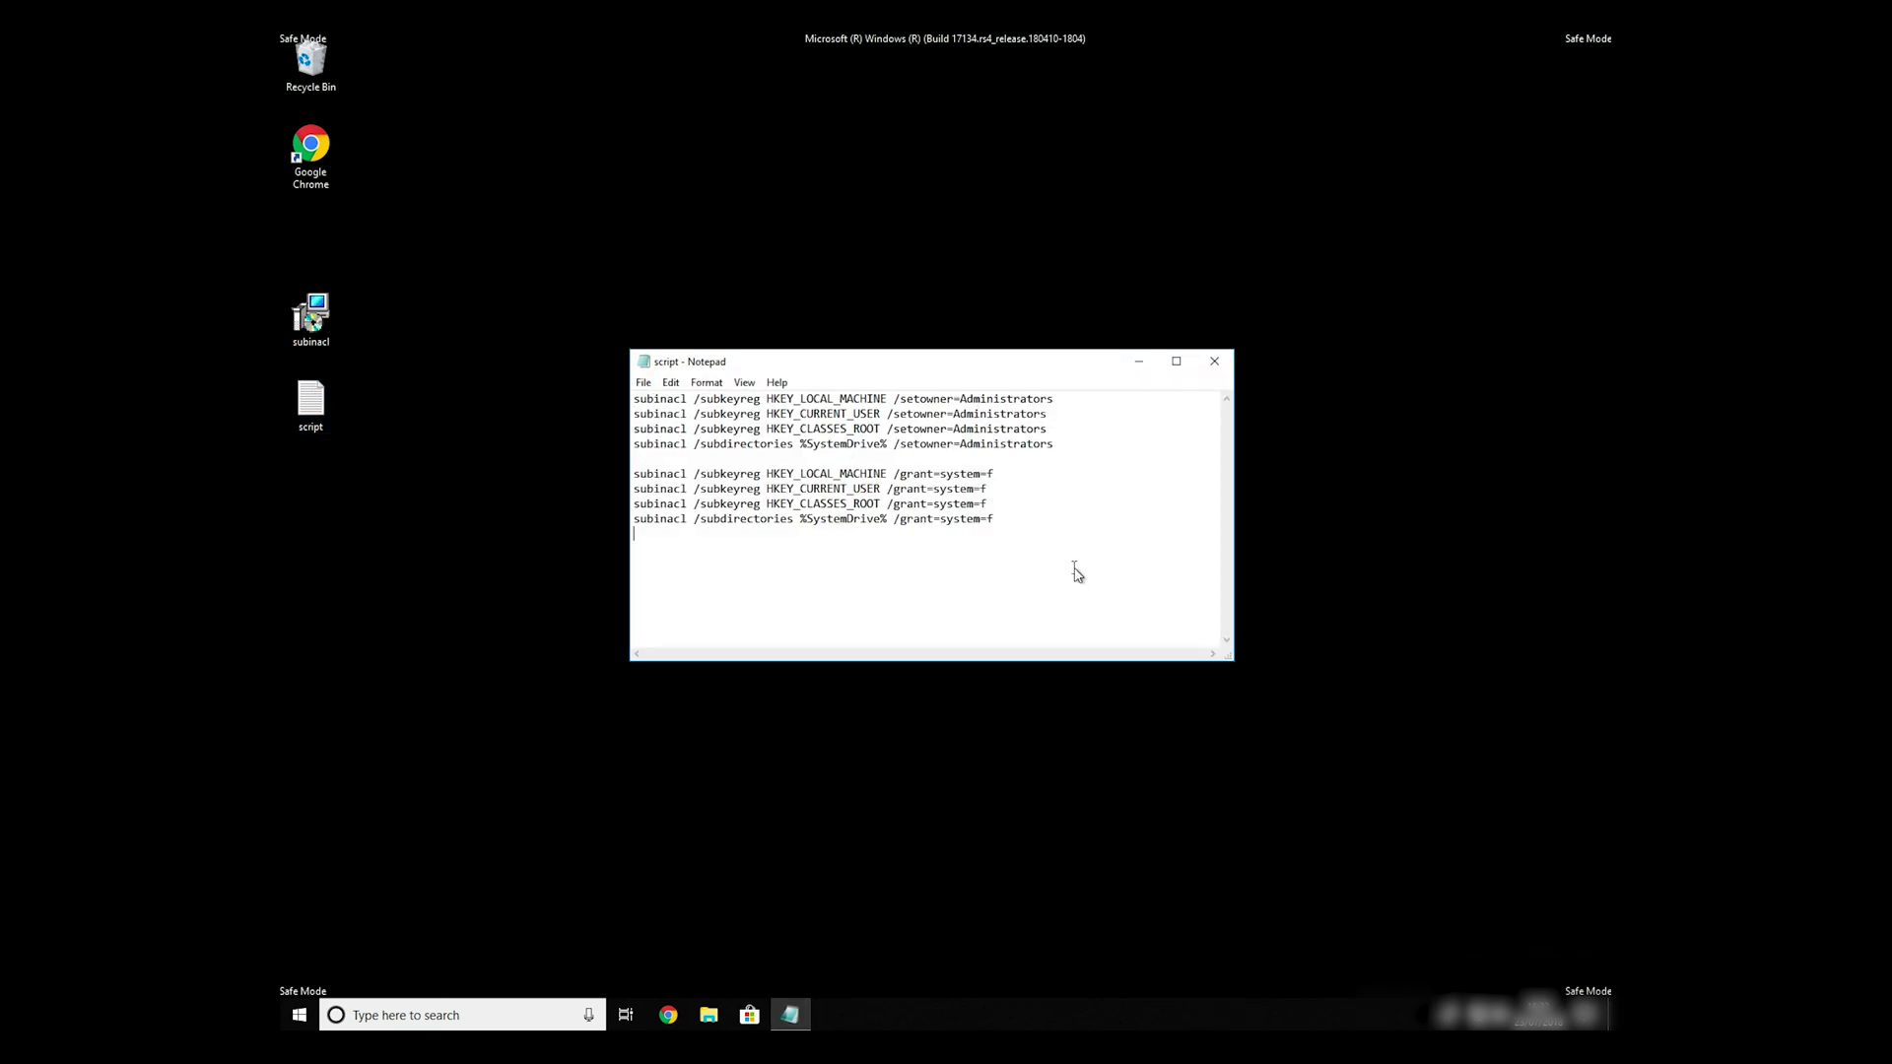
pyautogui.moveTo(1052, 559); pyautogui.dragTo(551, 396)
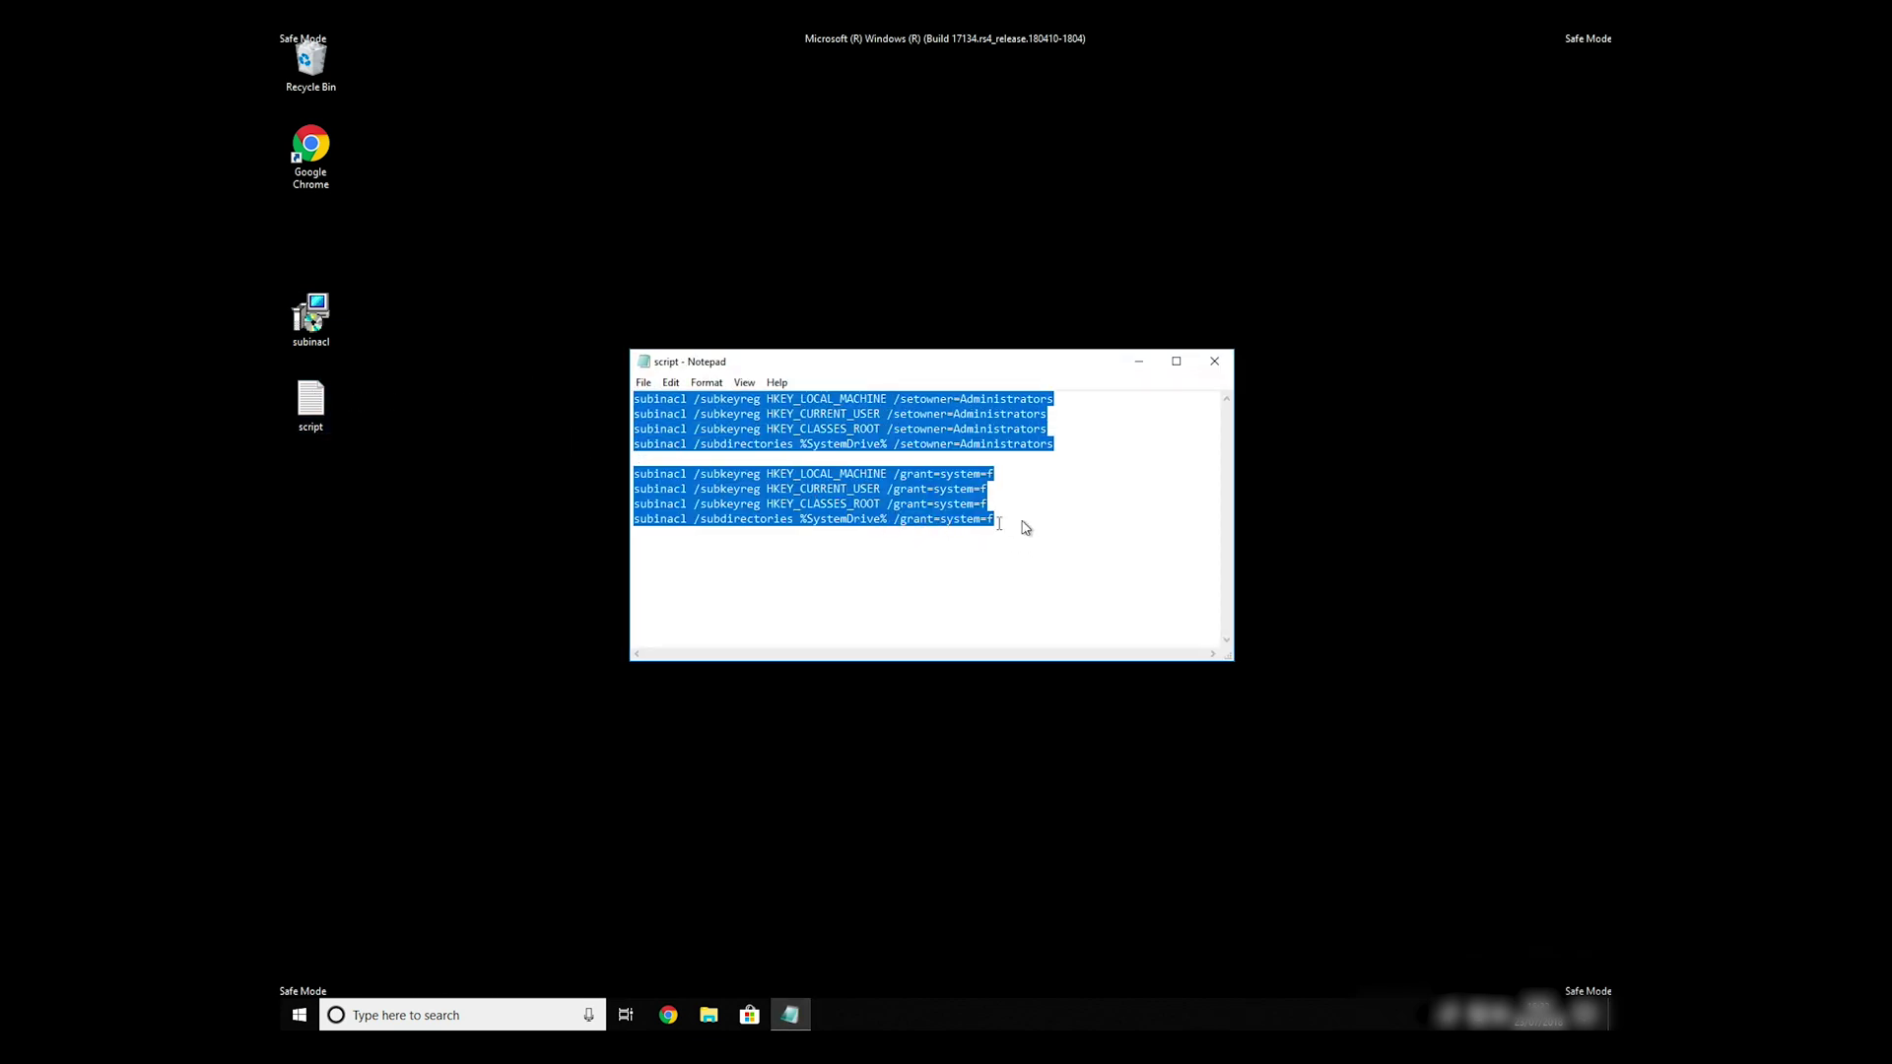
pyautogui.click(1027, 527)
pyautogui.press('Return')
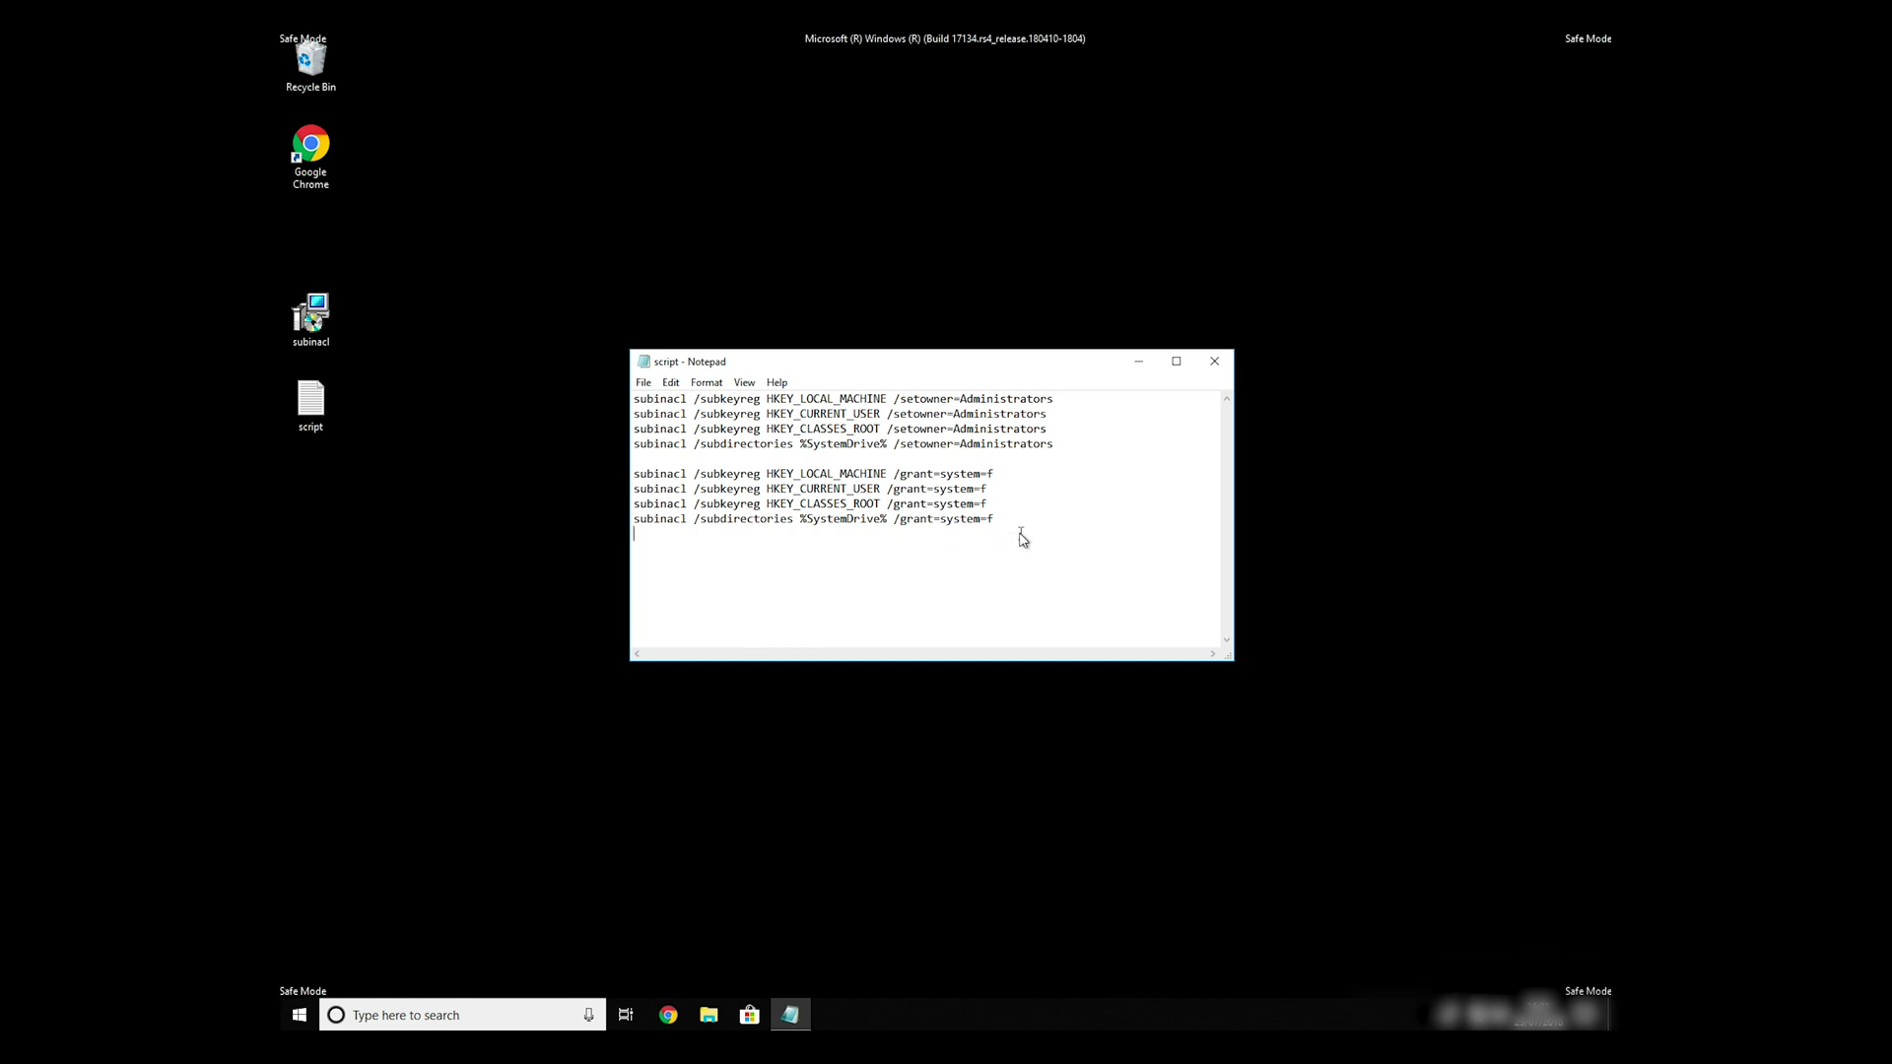
pyautogui.click(643, 381)
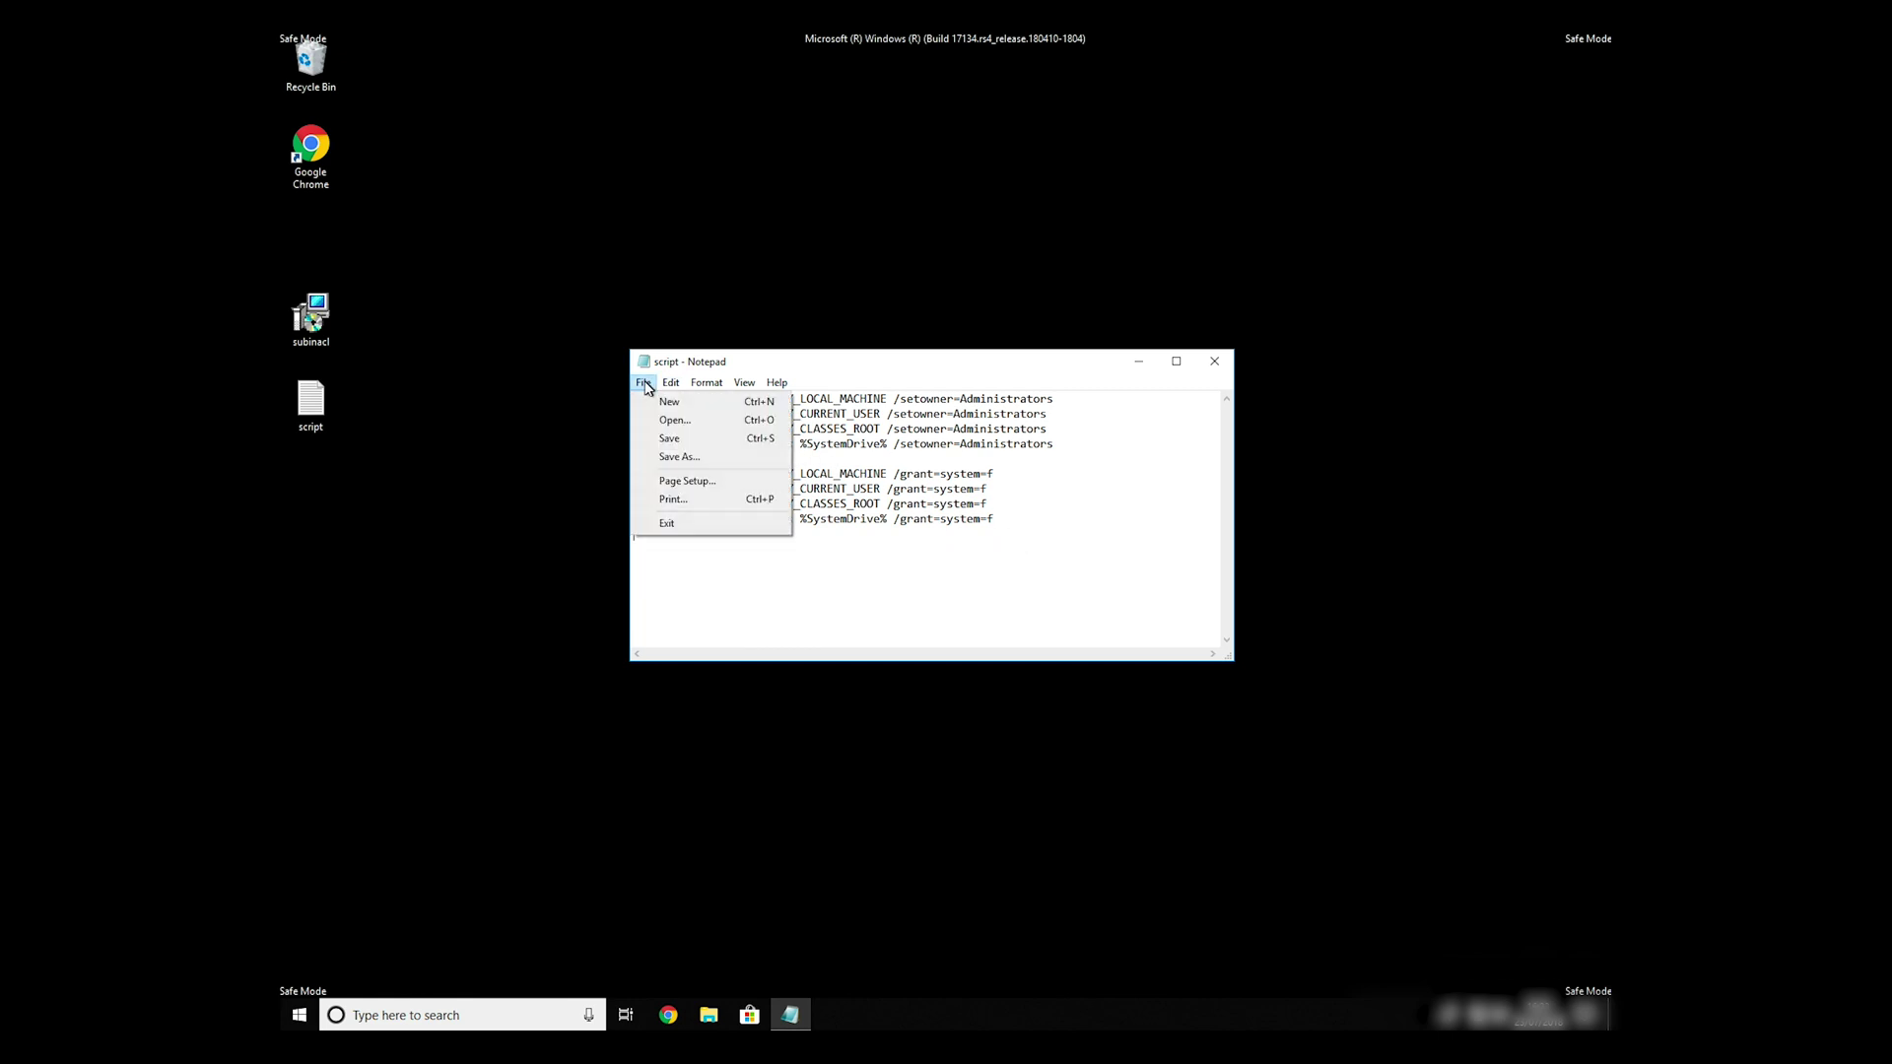
# - Save the script to the Desktop as FIX.BAT with type All Files, then close Notepad
pyautogui.click(672, 457)
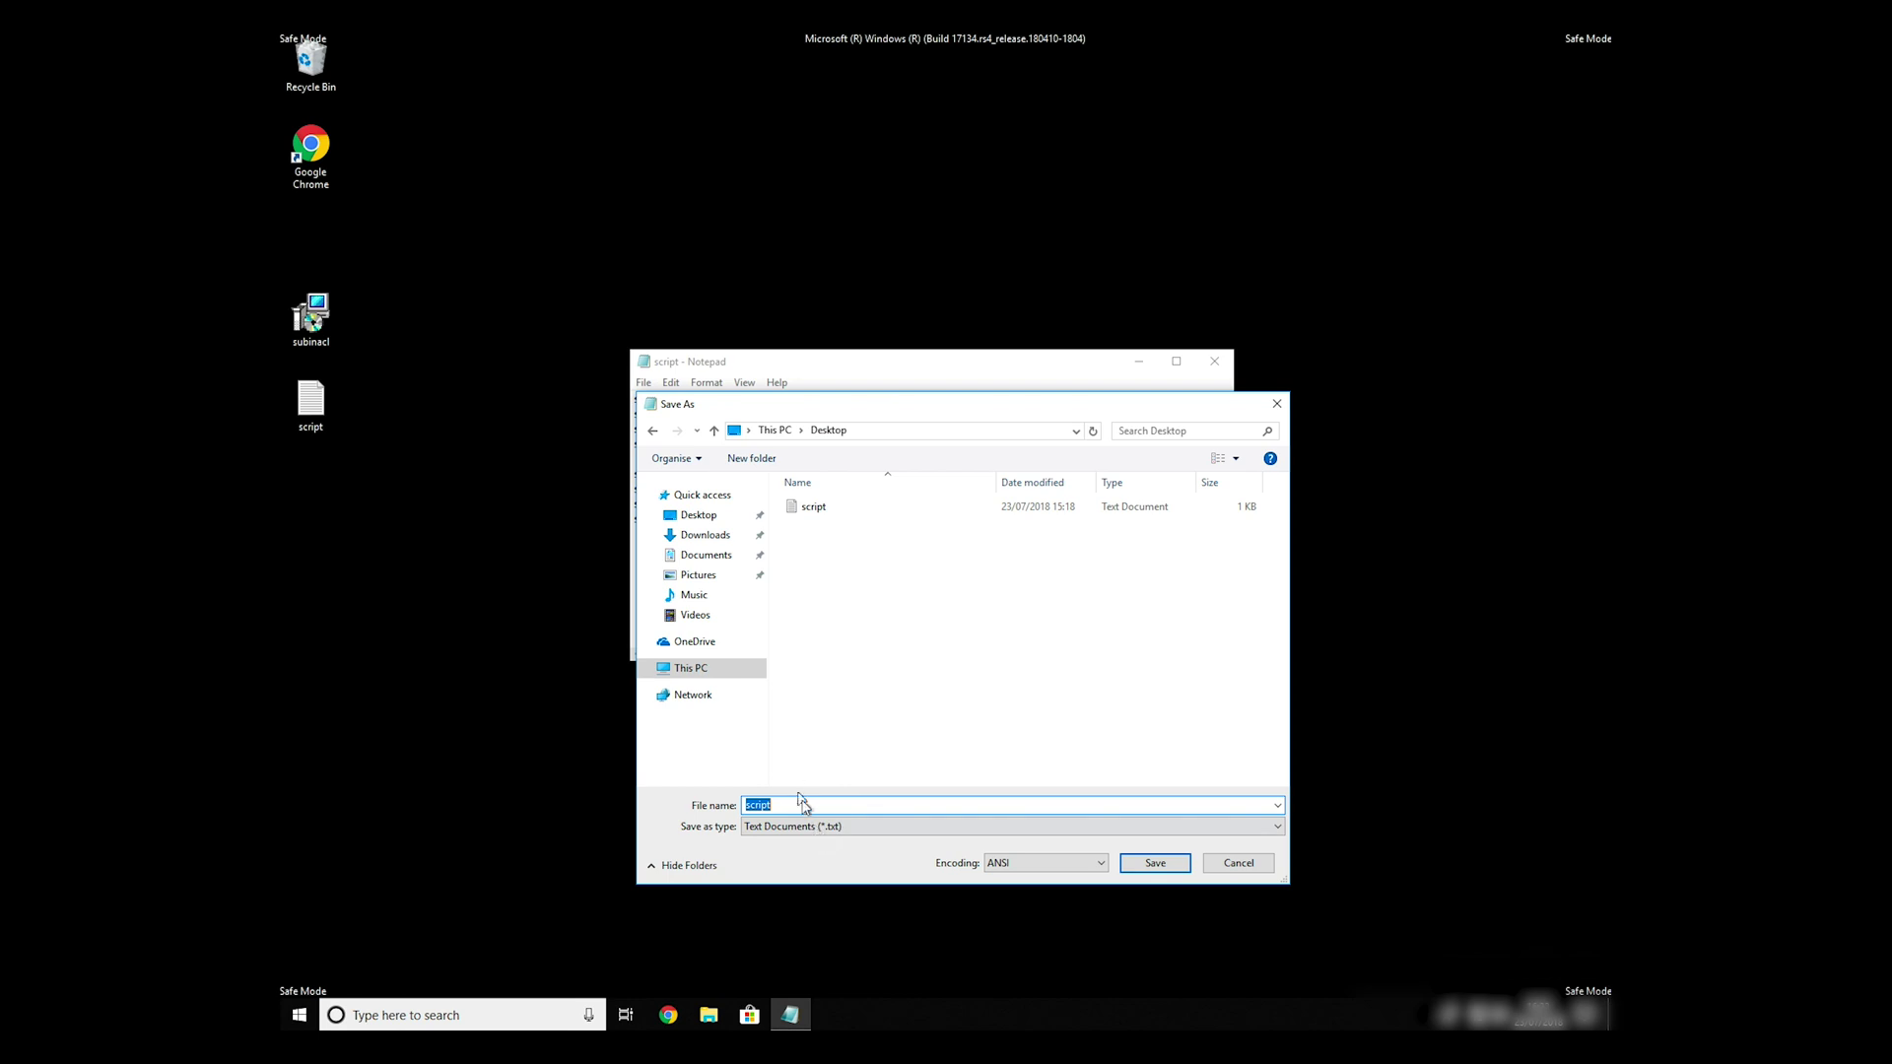
pyautogui.click(803, 807)
pyautogui.moveTo(775, 807); pyautogui.dragTo(726, 798)
pyautogui.write('FIX.BAT')
pyautogui.click(823, 827)
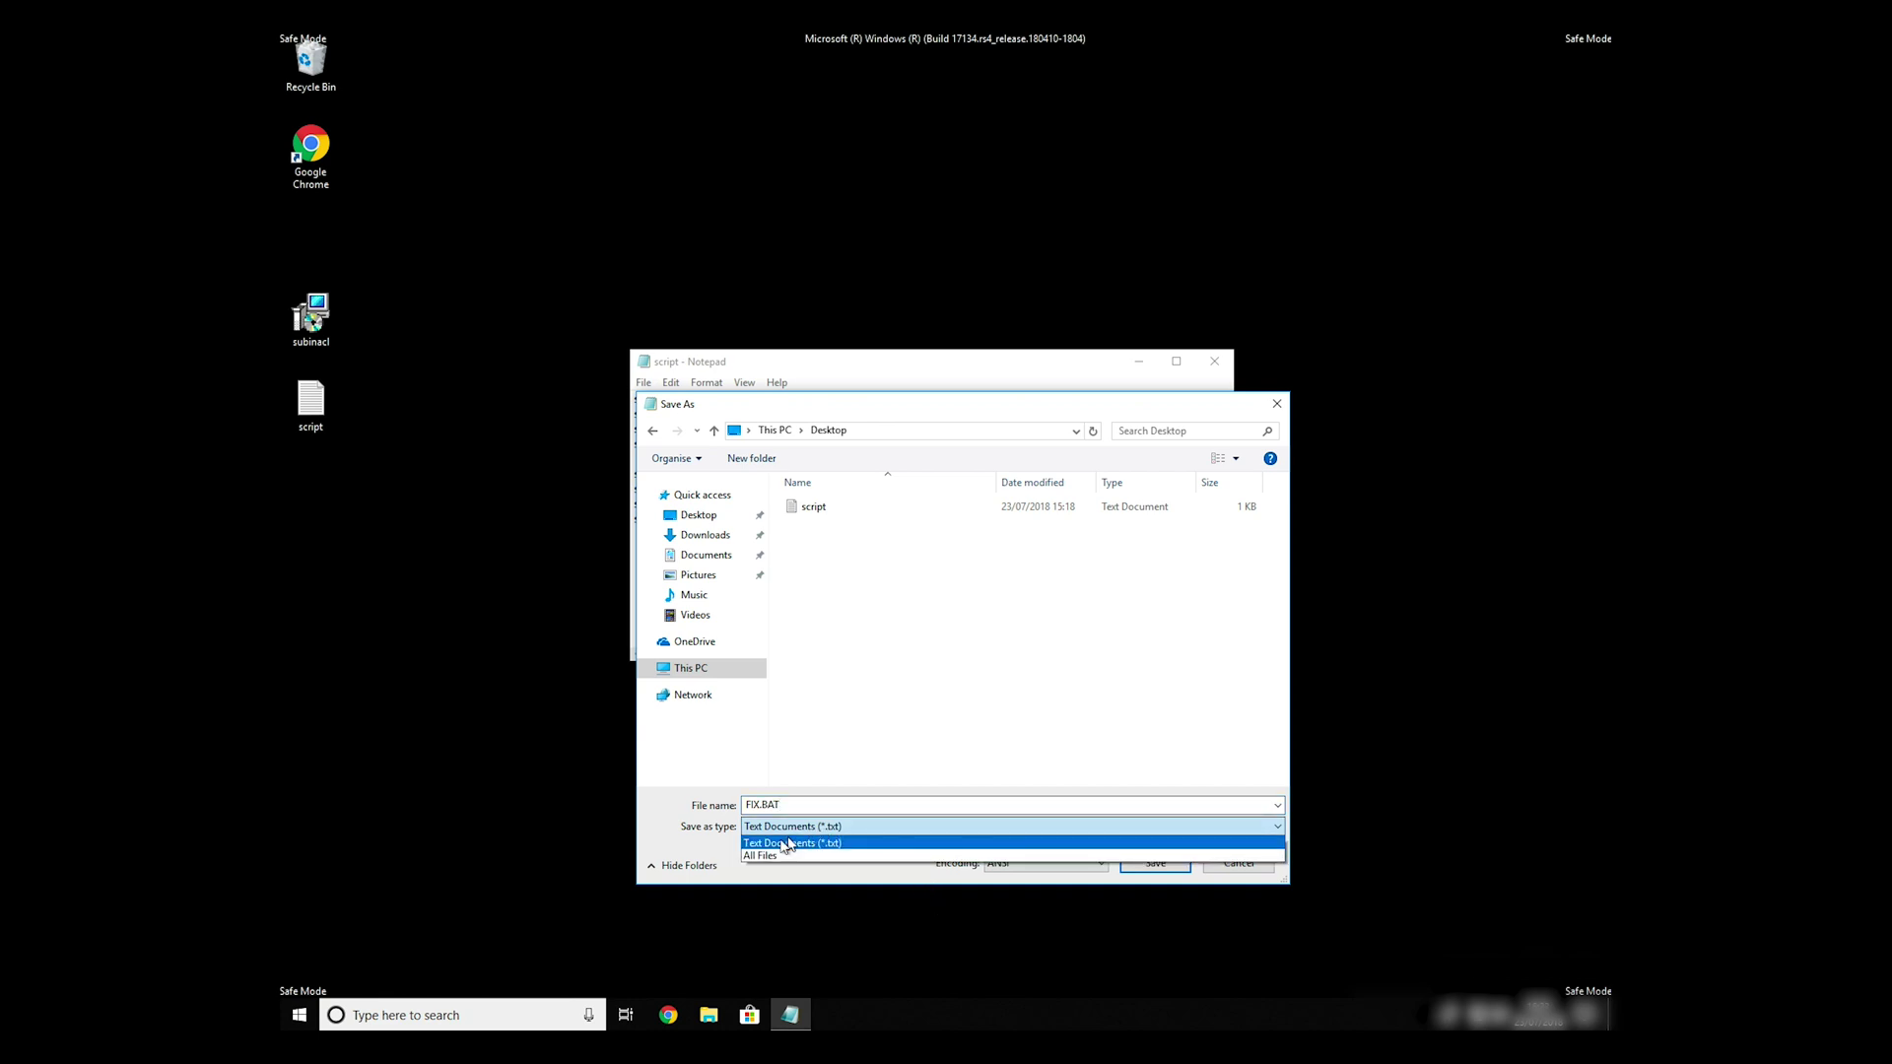
pyautogui.click(771, 858)
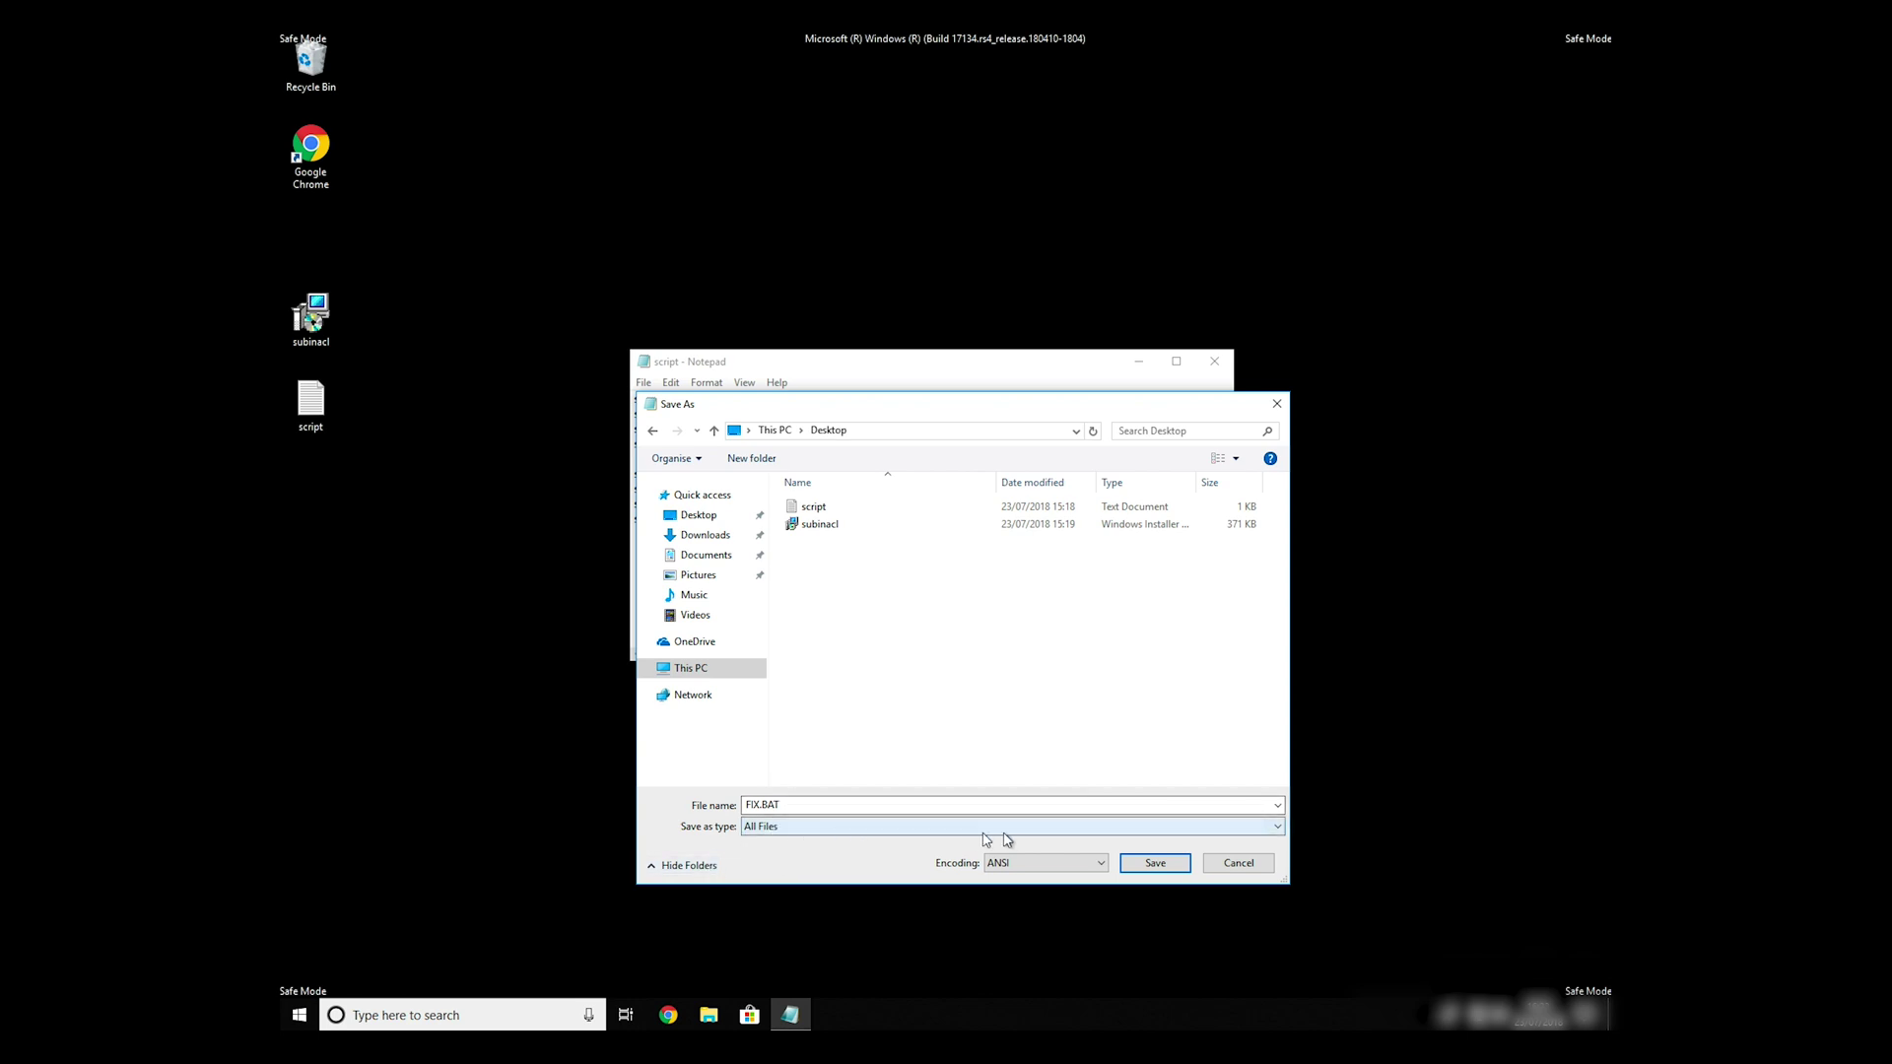
pyautogui.click(1152, 867)
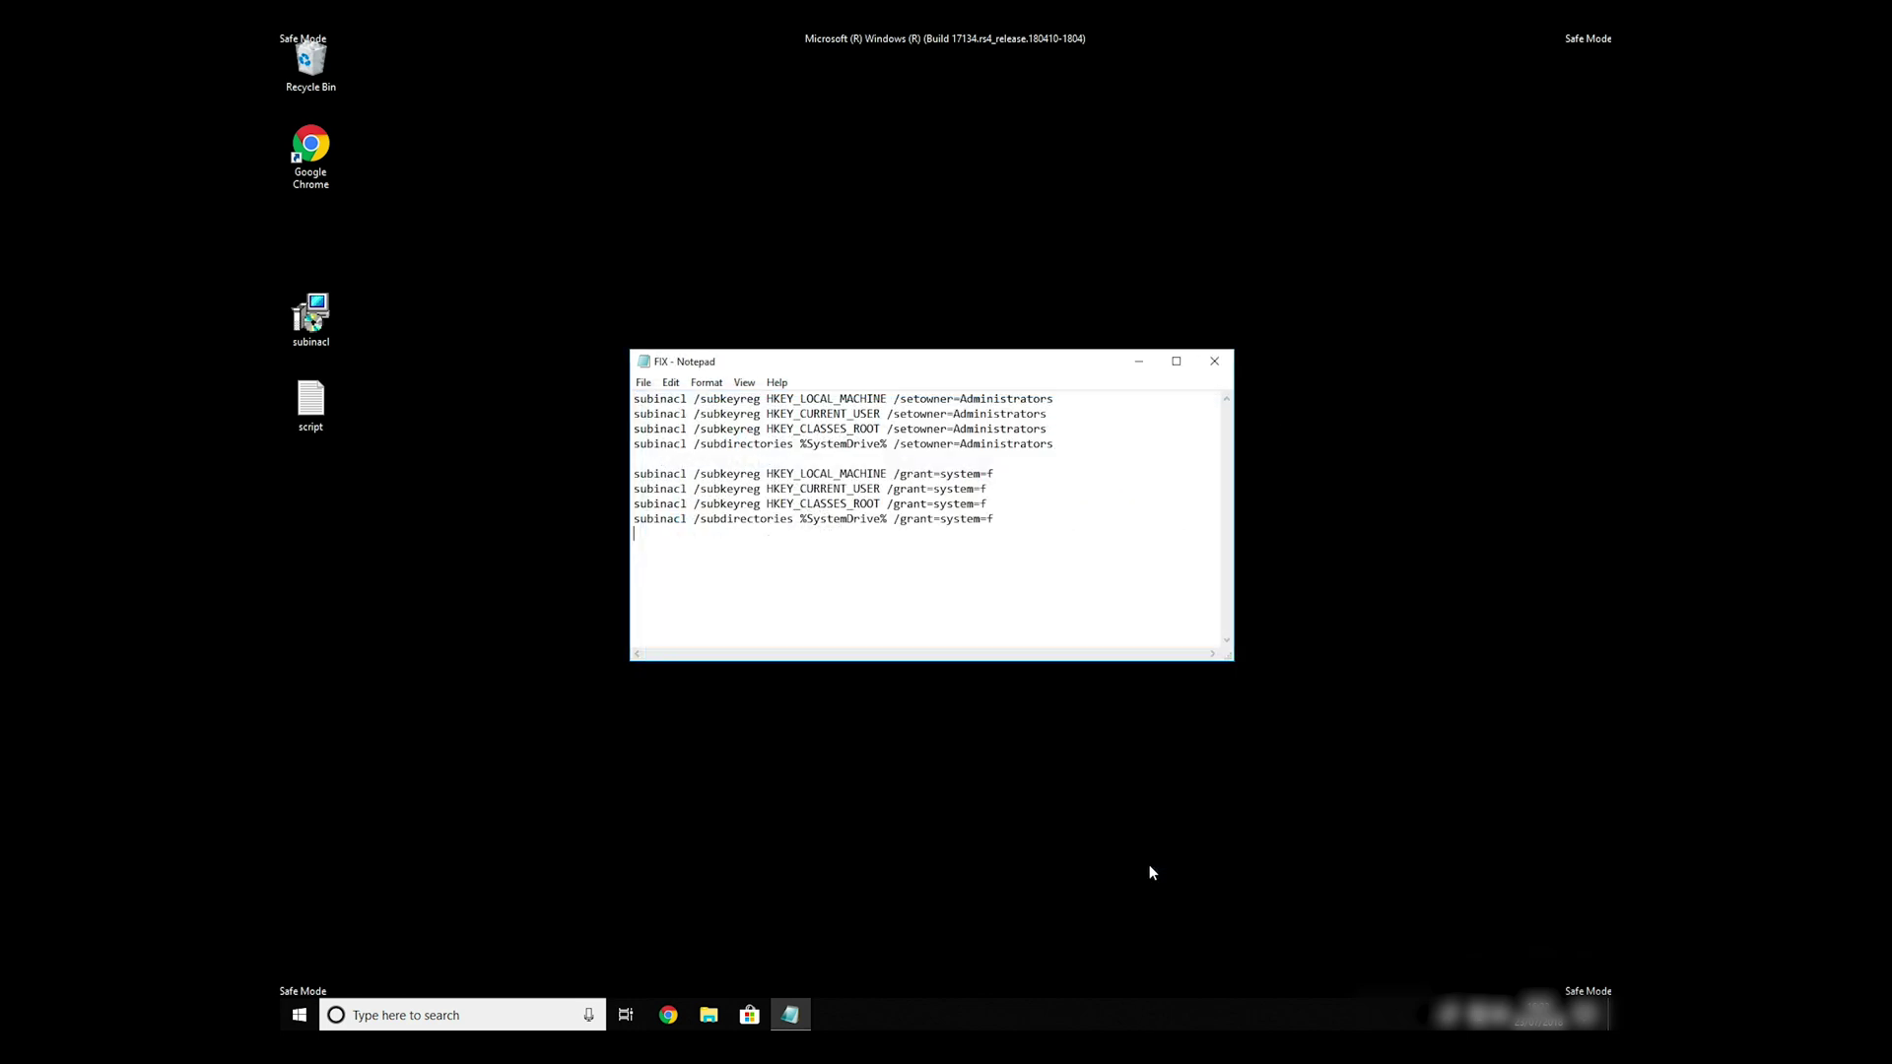
pyautogui.hotkey('alt', 'F4')
# - Copy FIX.BAT and browse to C:\Program Files (x86) in File Explorer
pyautogui.rightClick(311, 237)
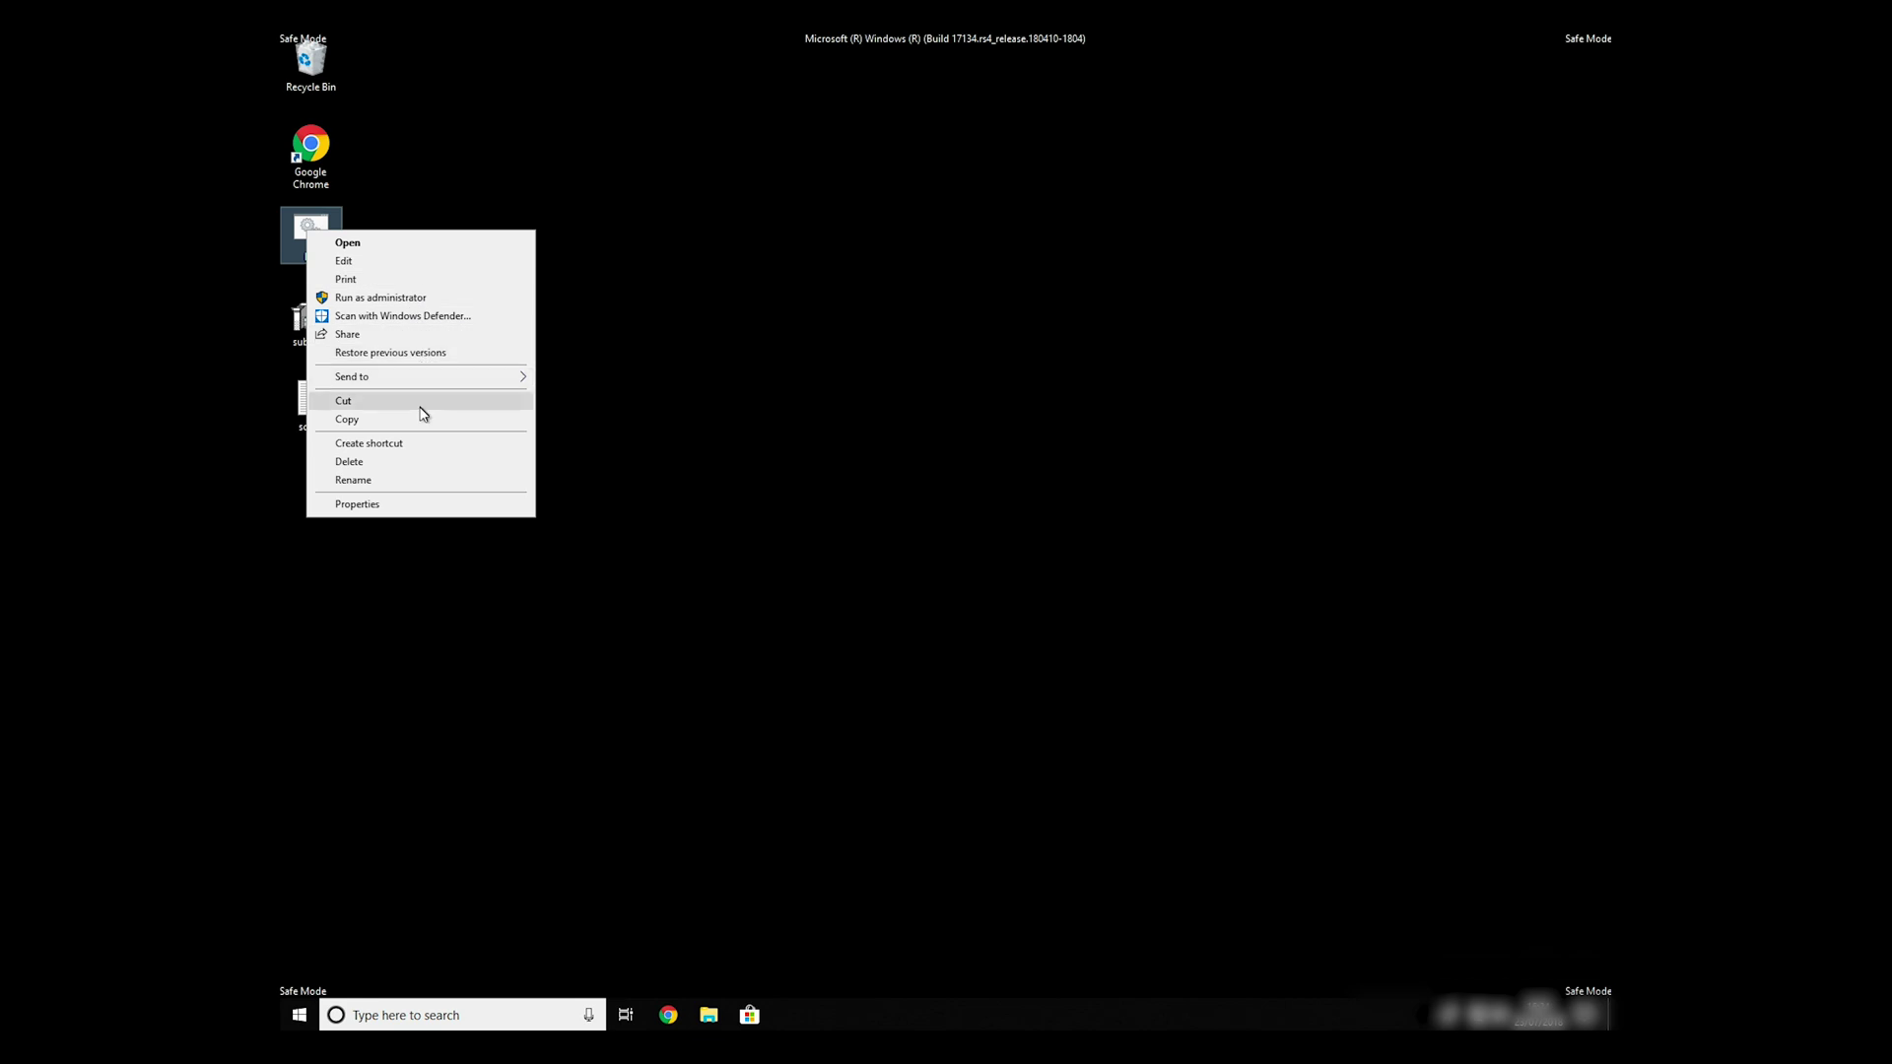
pyautogui.click(419, 424)
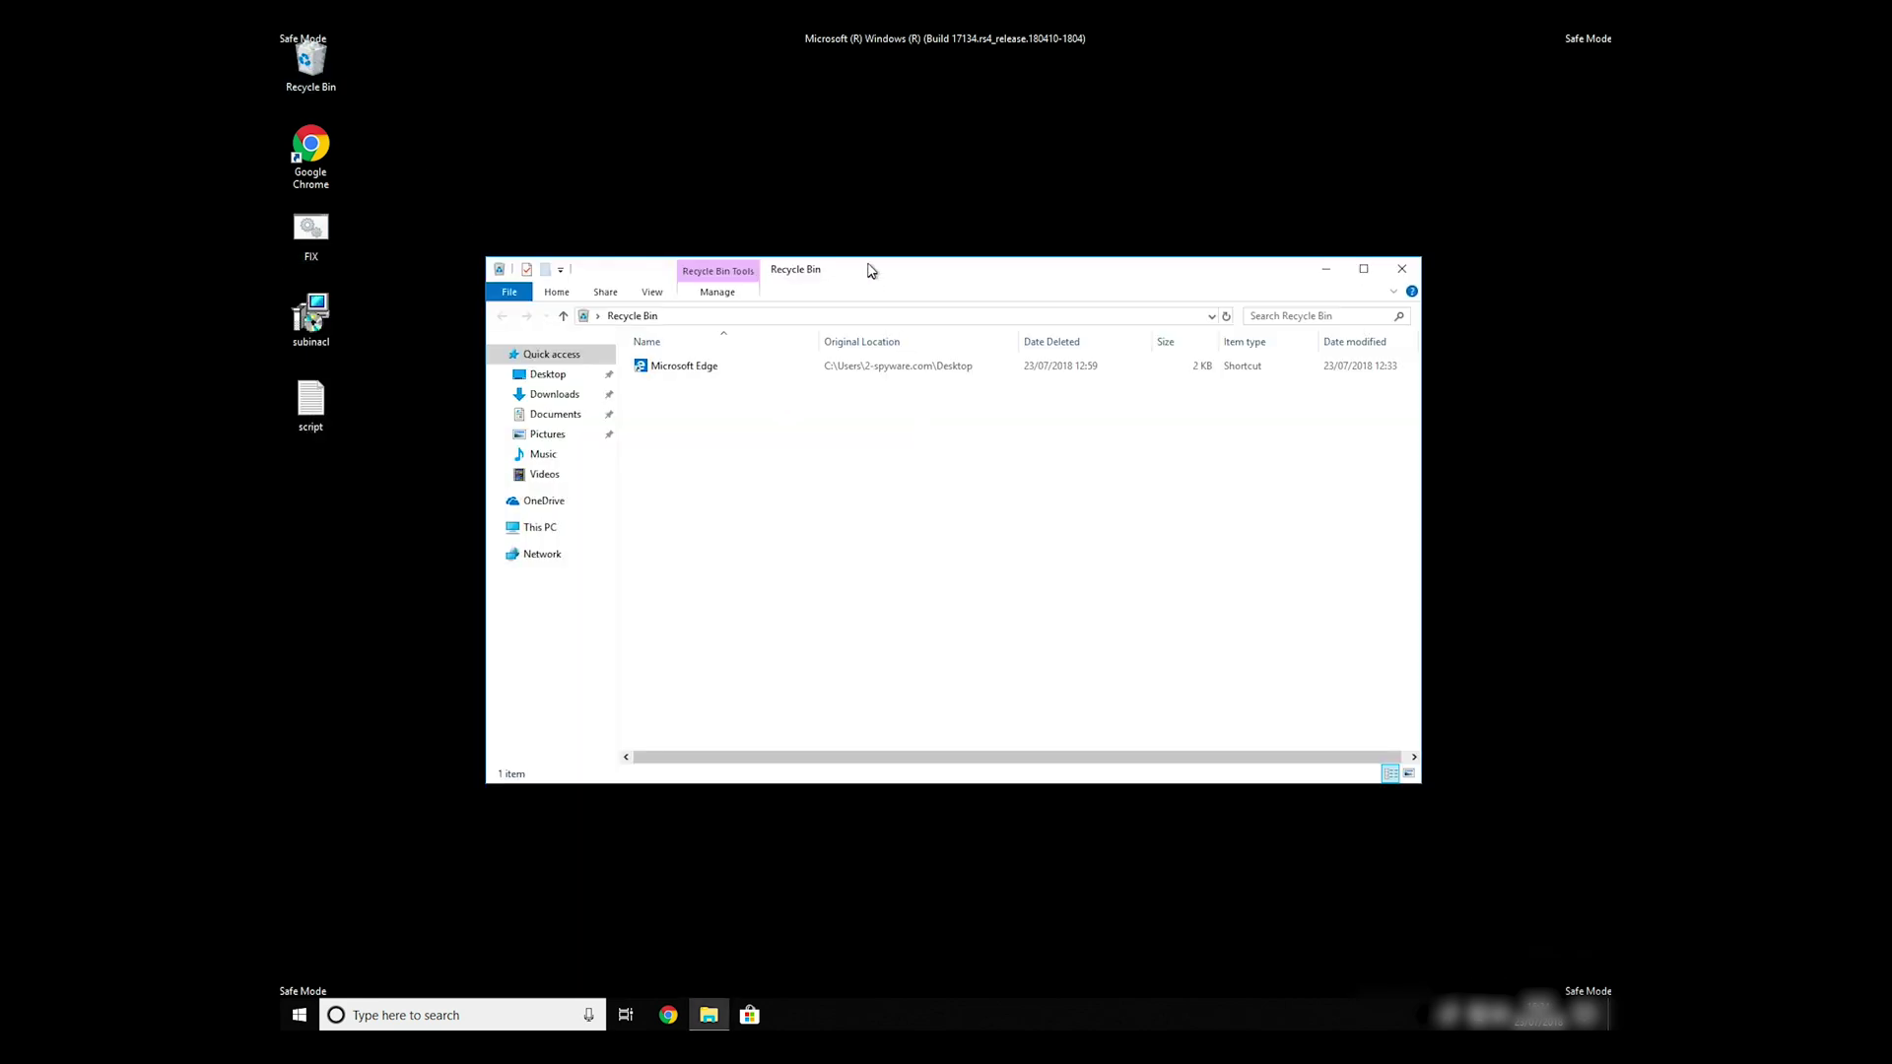
pyautogui.click(557, 580)
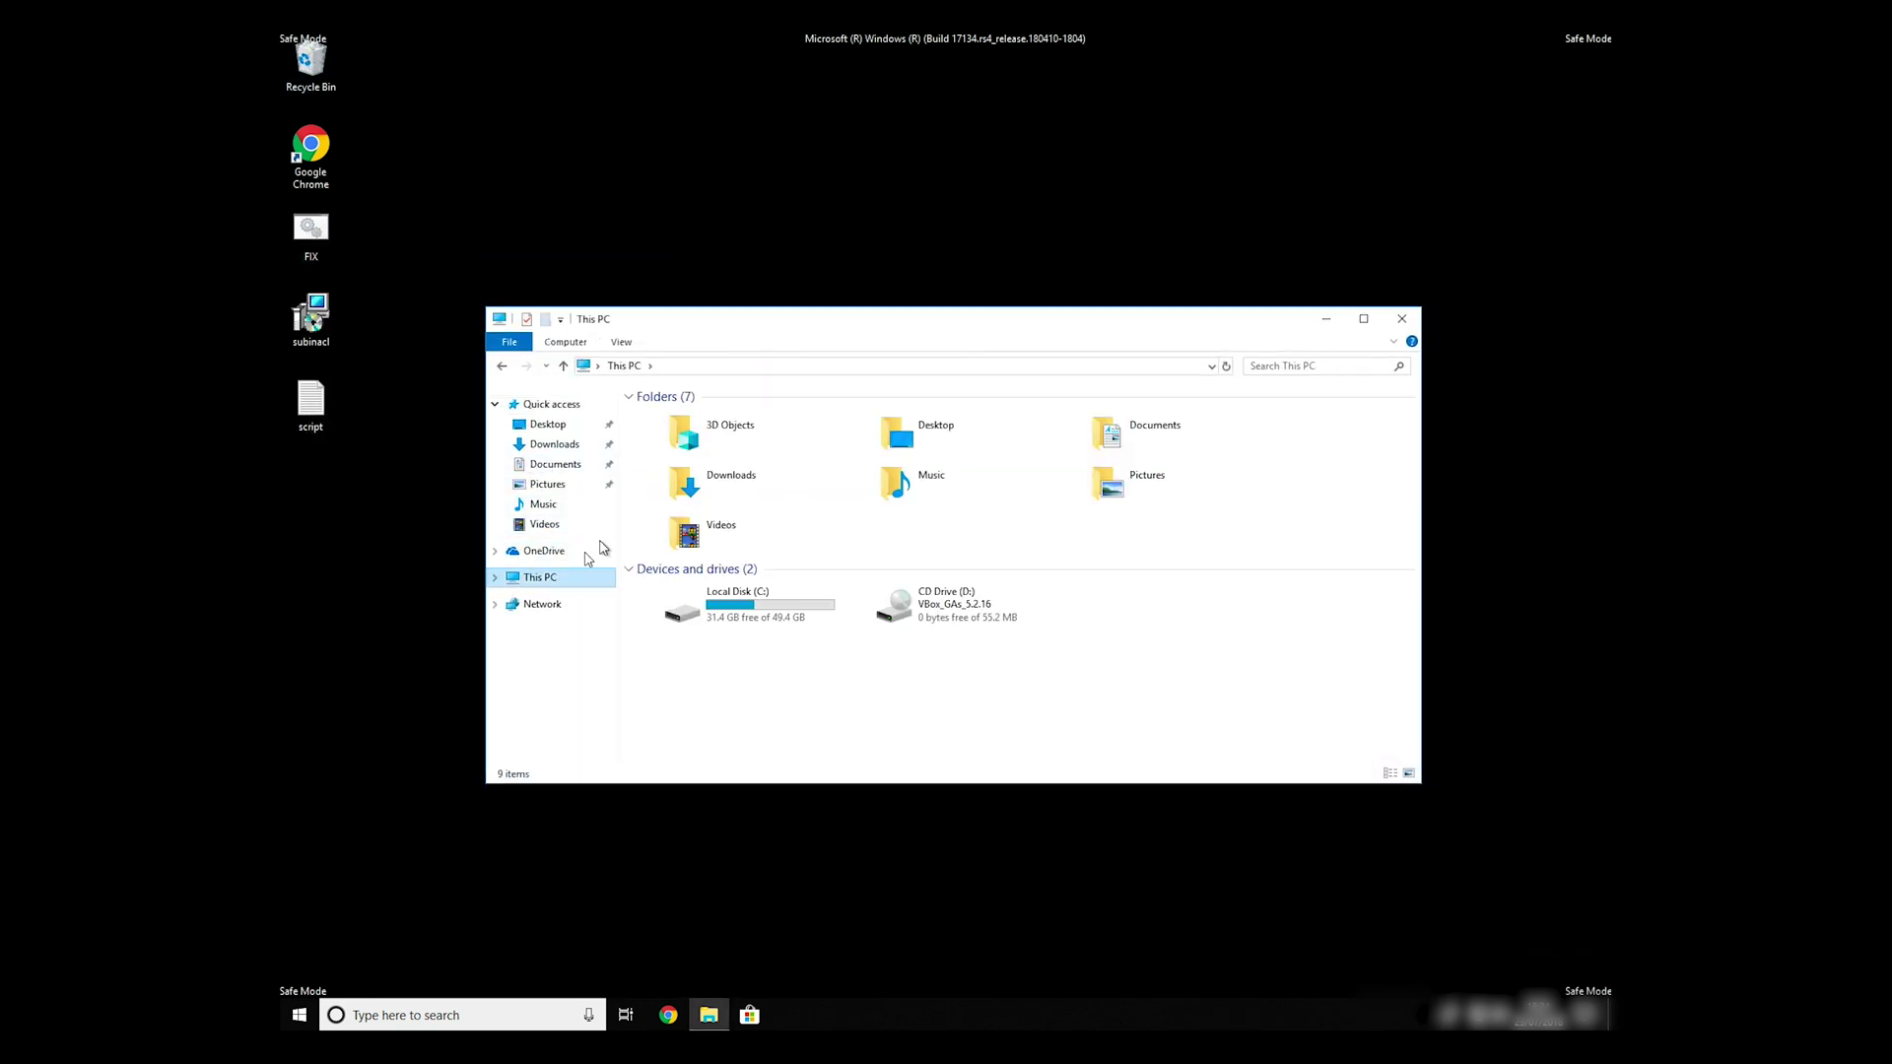
pyautogui.doubleClick(738, 627)
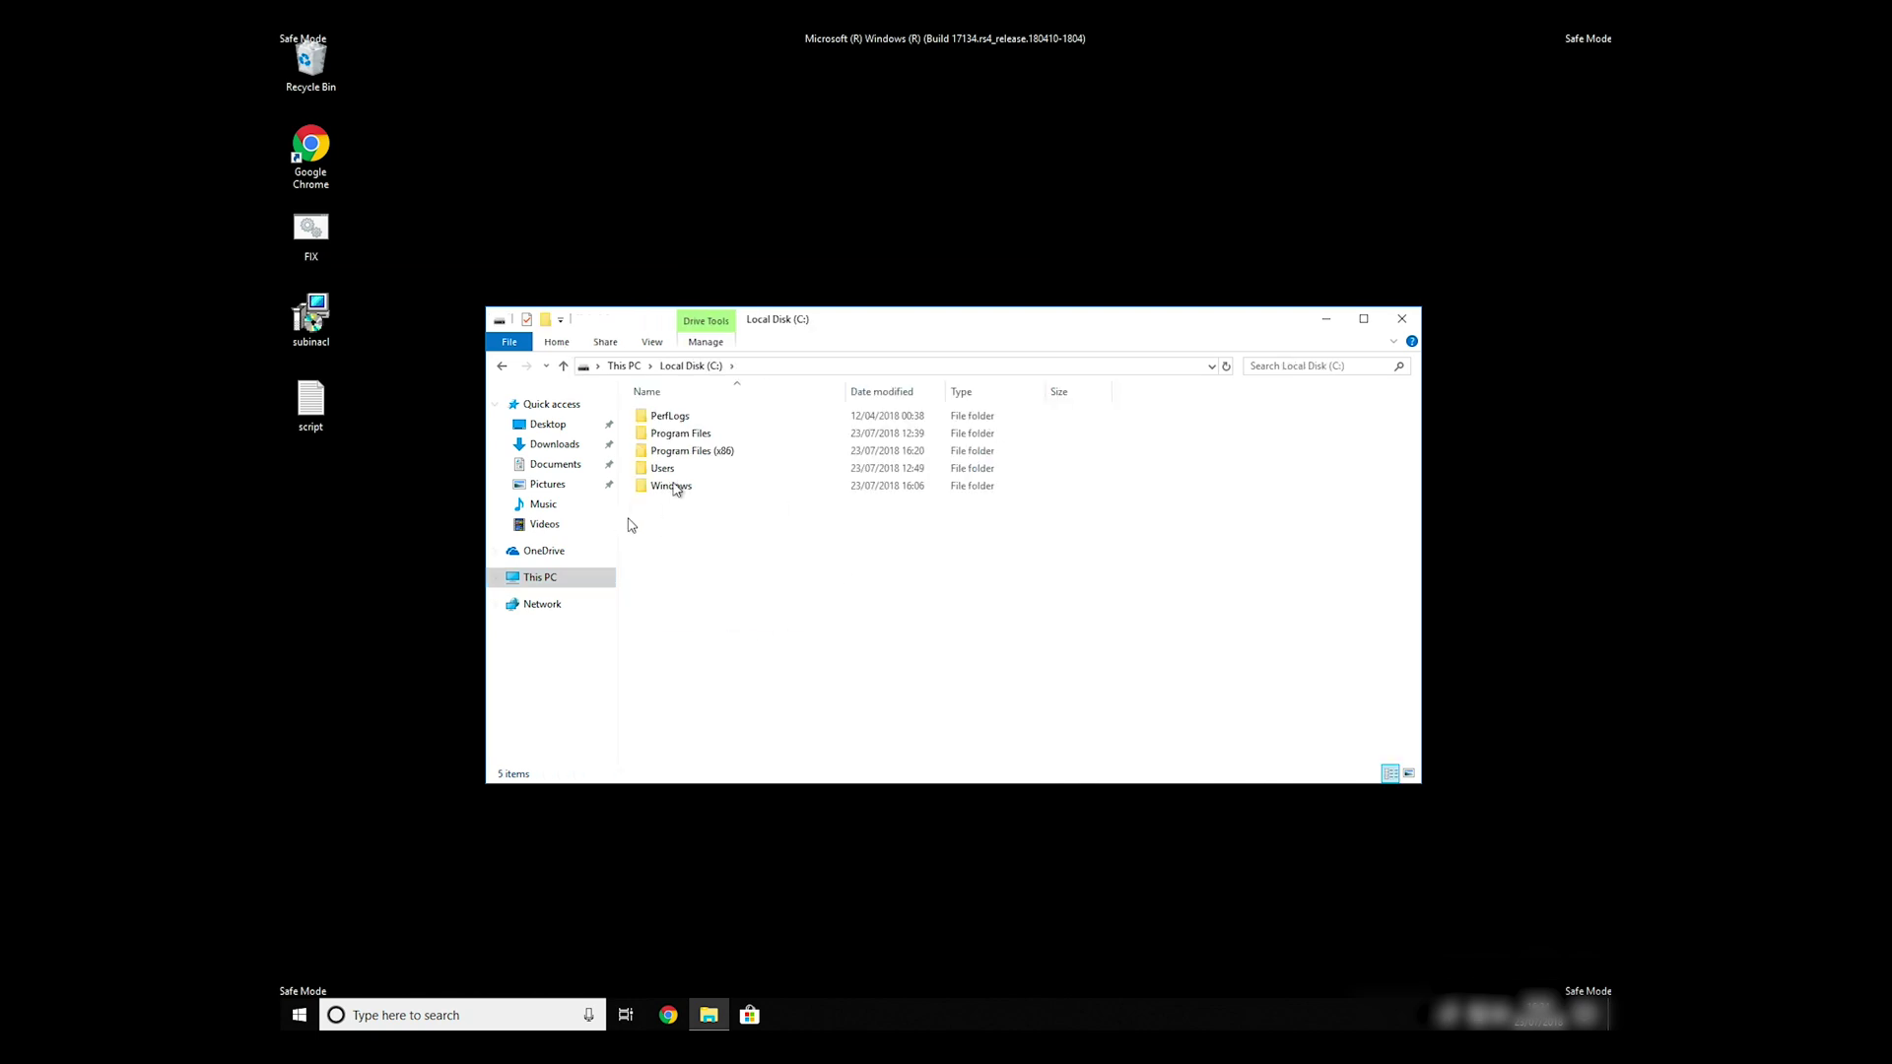
pyautogui.doubleClick(673, 456)
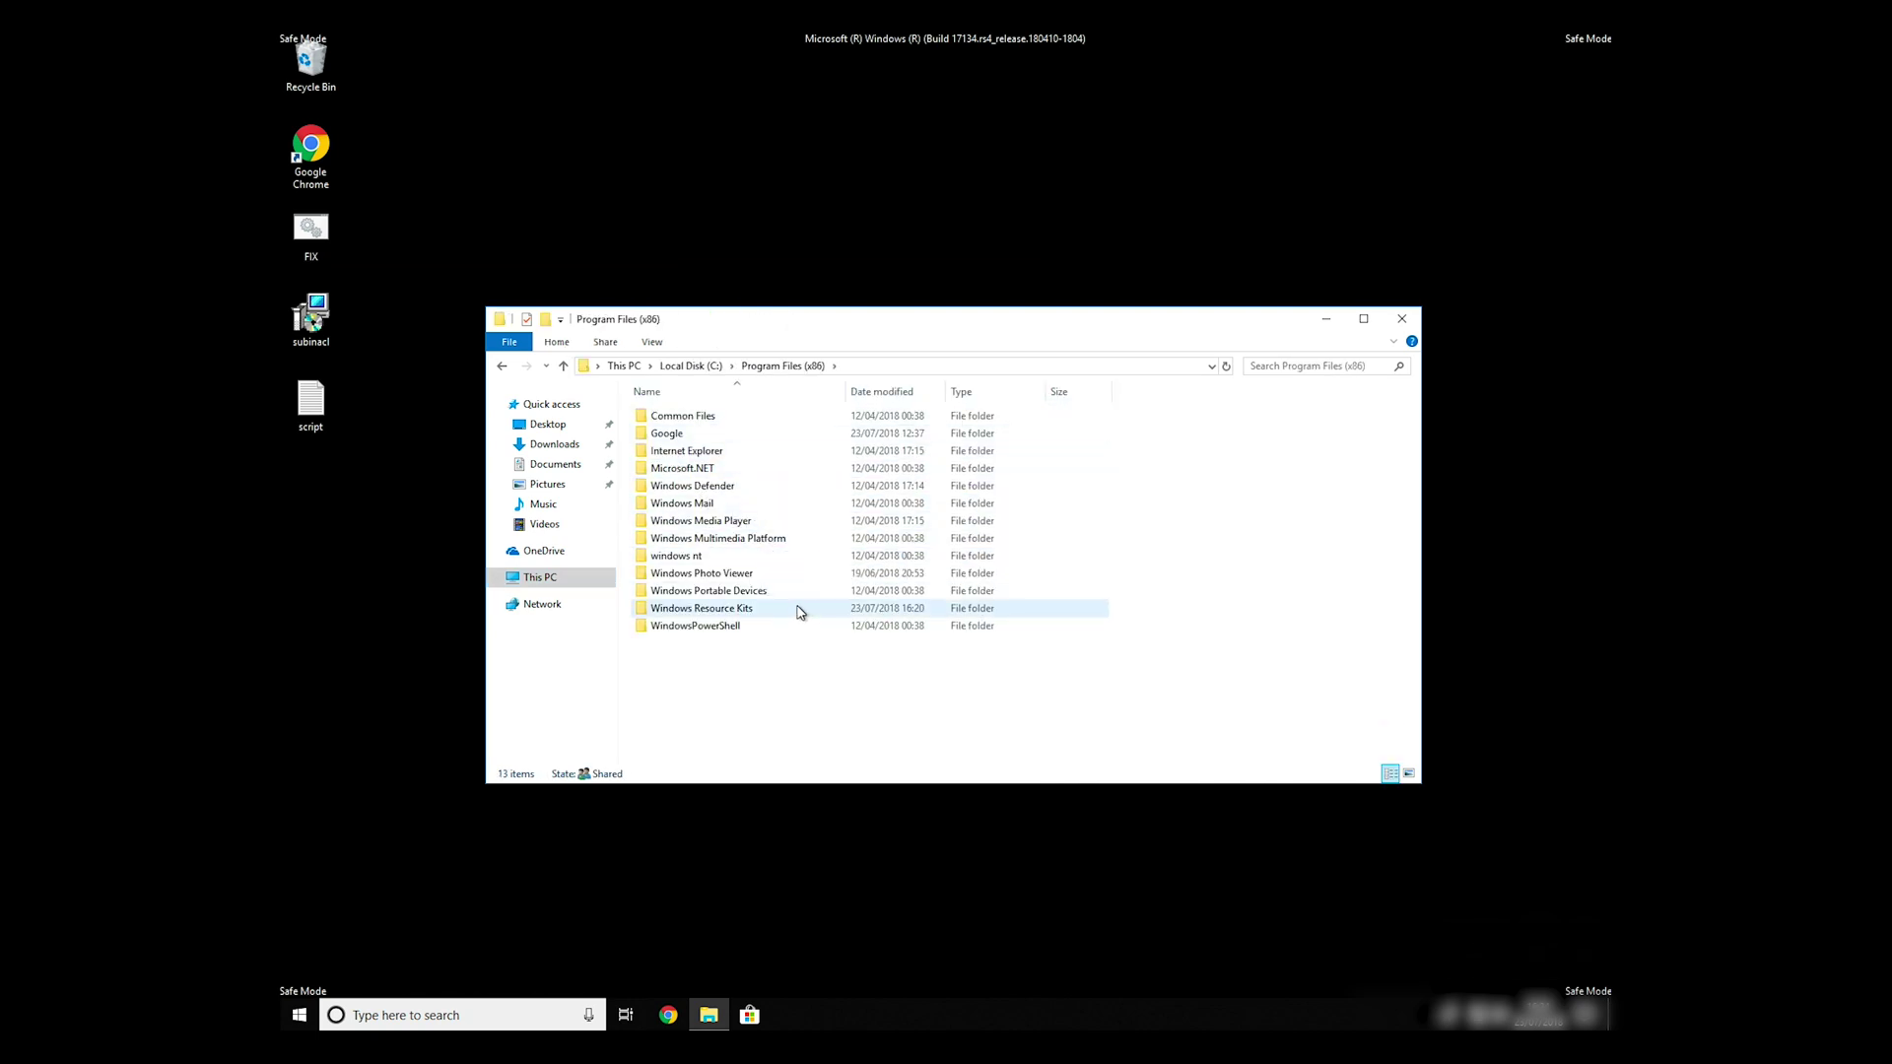
# - Paste FIX.BAT into Windows Resource Kits\Tools and close Explorer
pyautogui.click(746, 618)
pyautogui.doubleClick(747, 619)
pyautogui.doubleClick(663, 426)
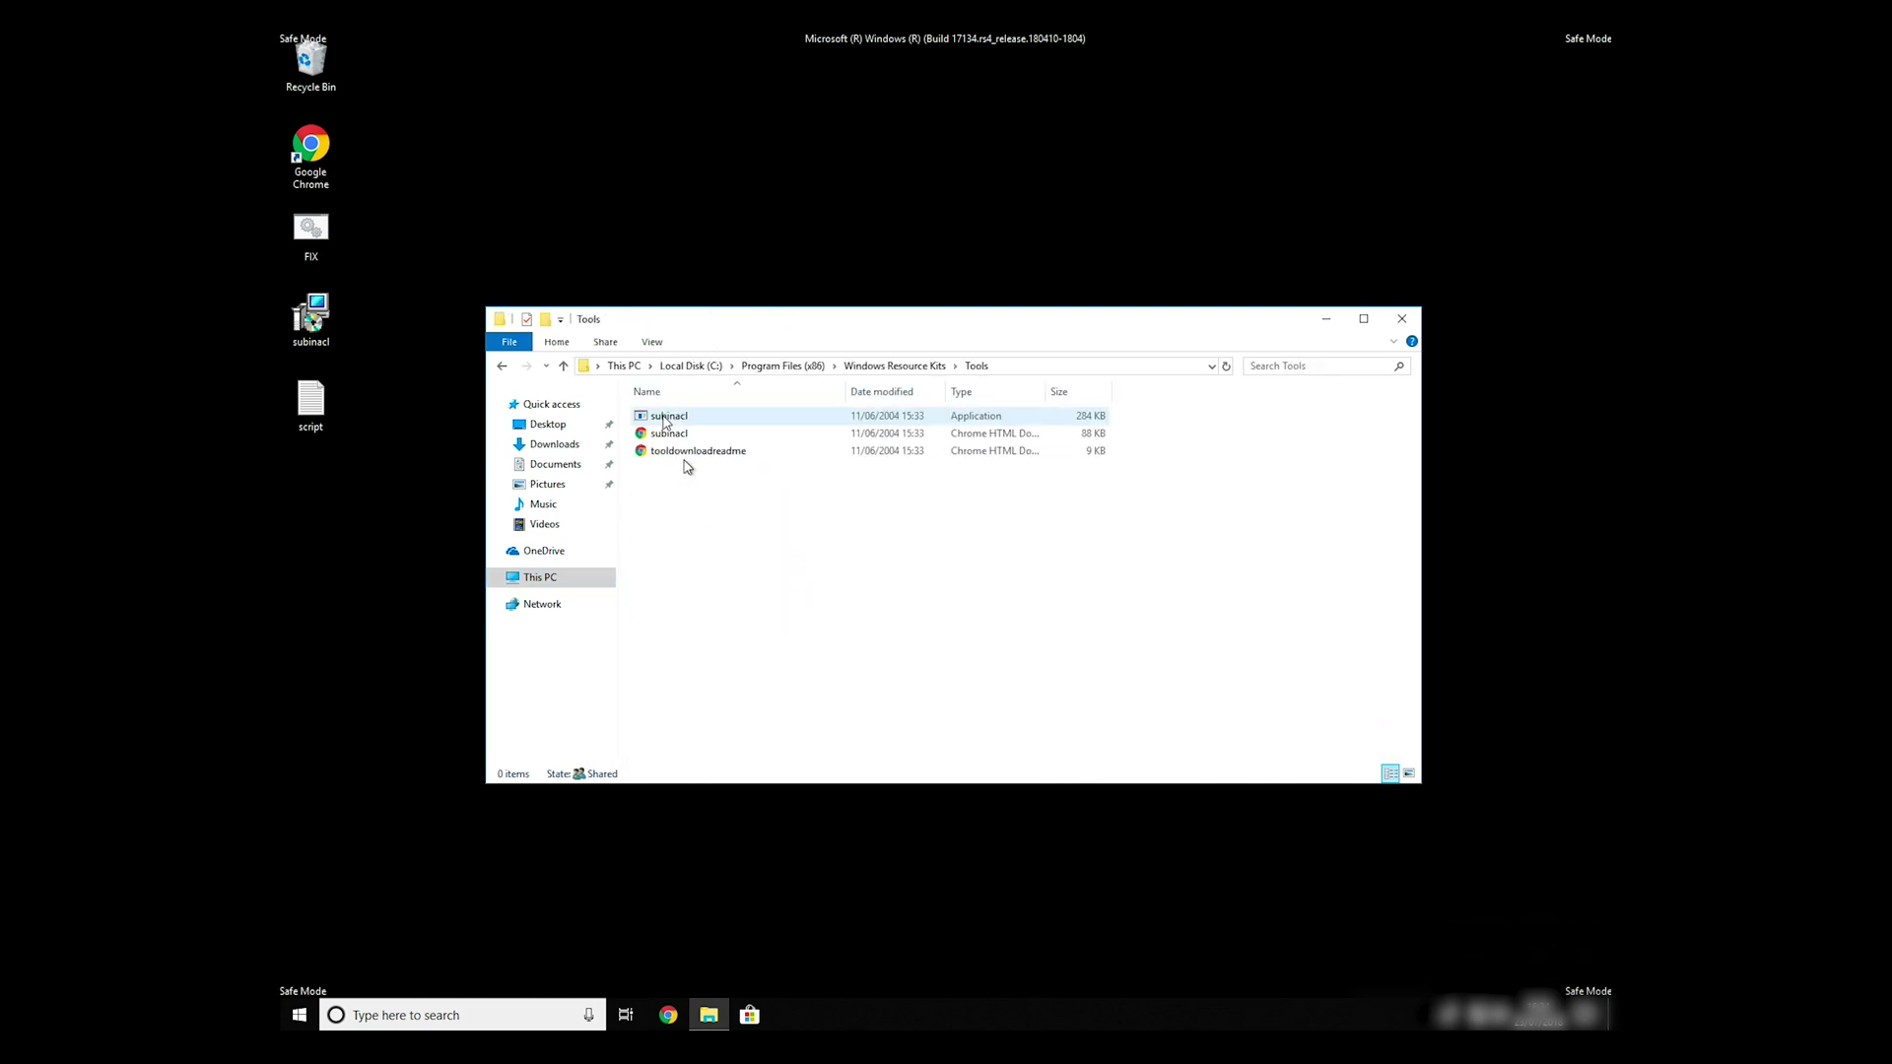
pyautogui.rightClick(733, 561)
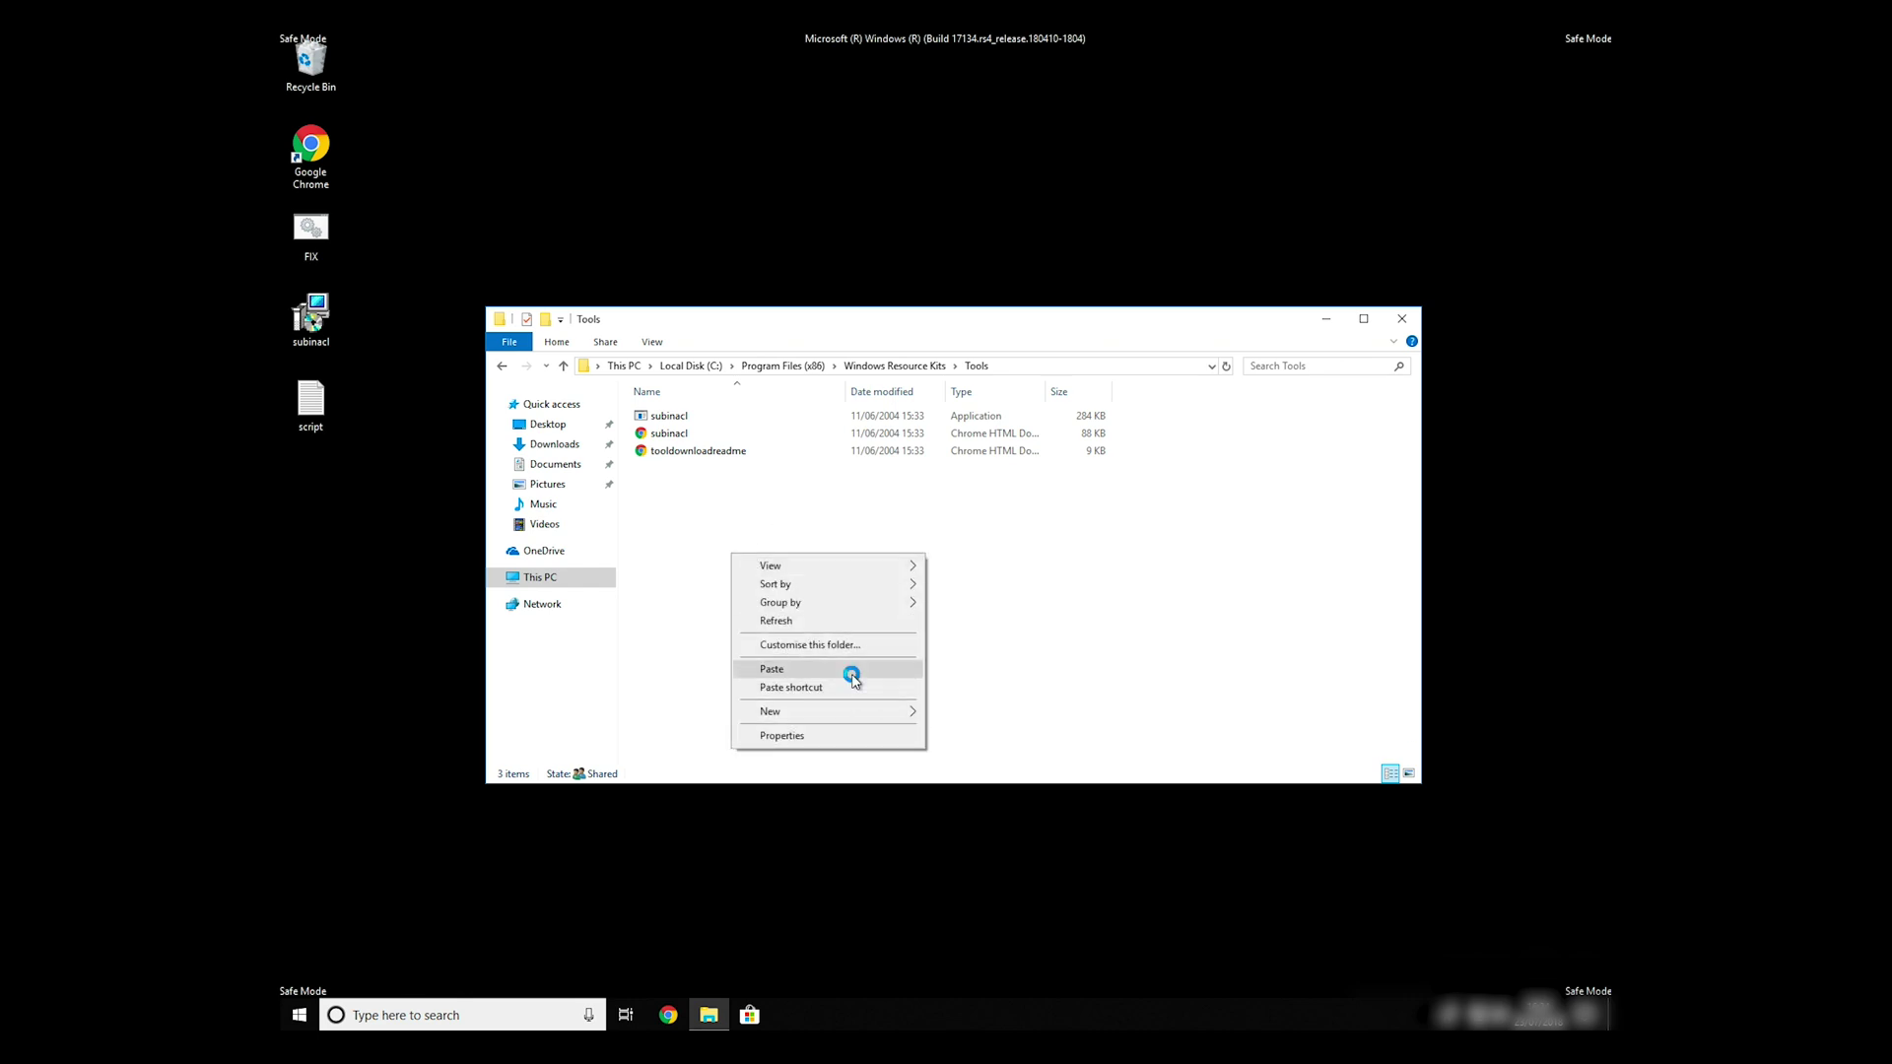
pyautogui.click(851, 676)
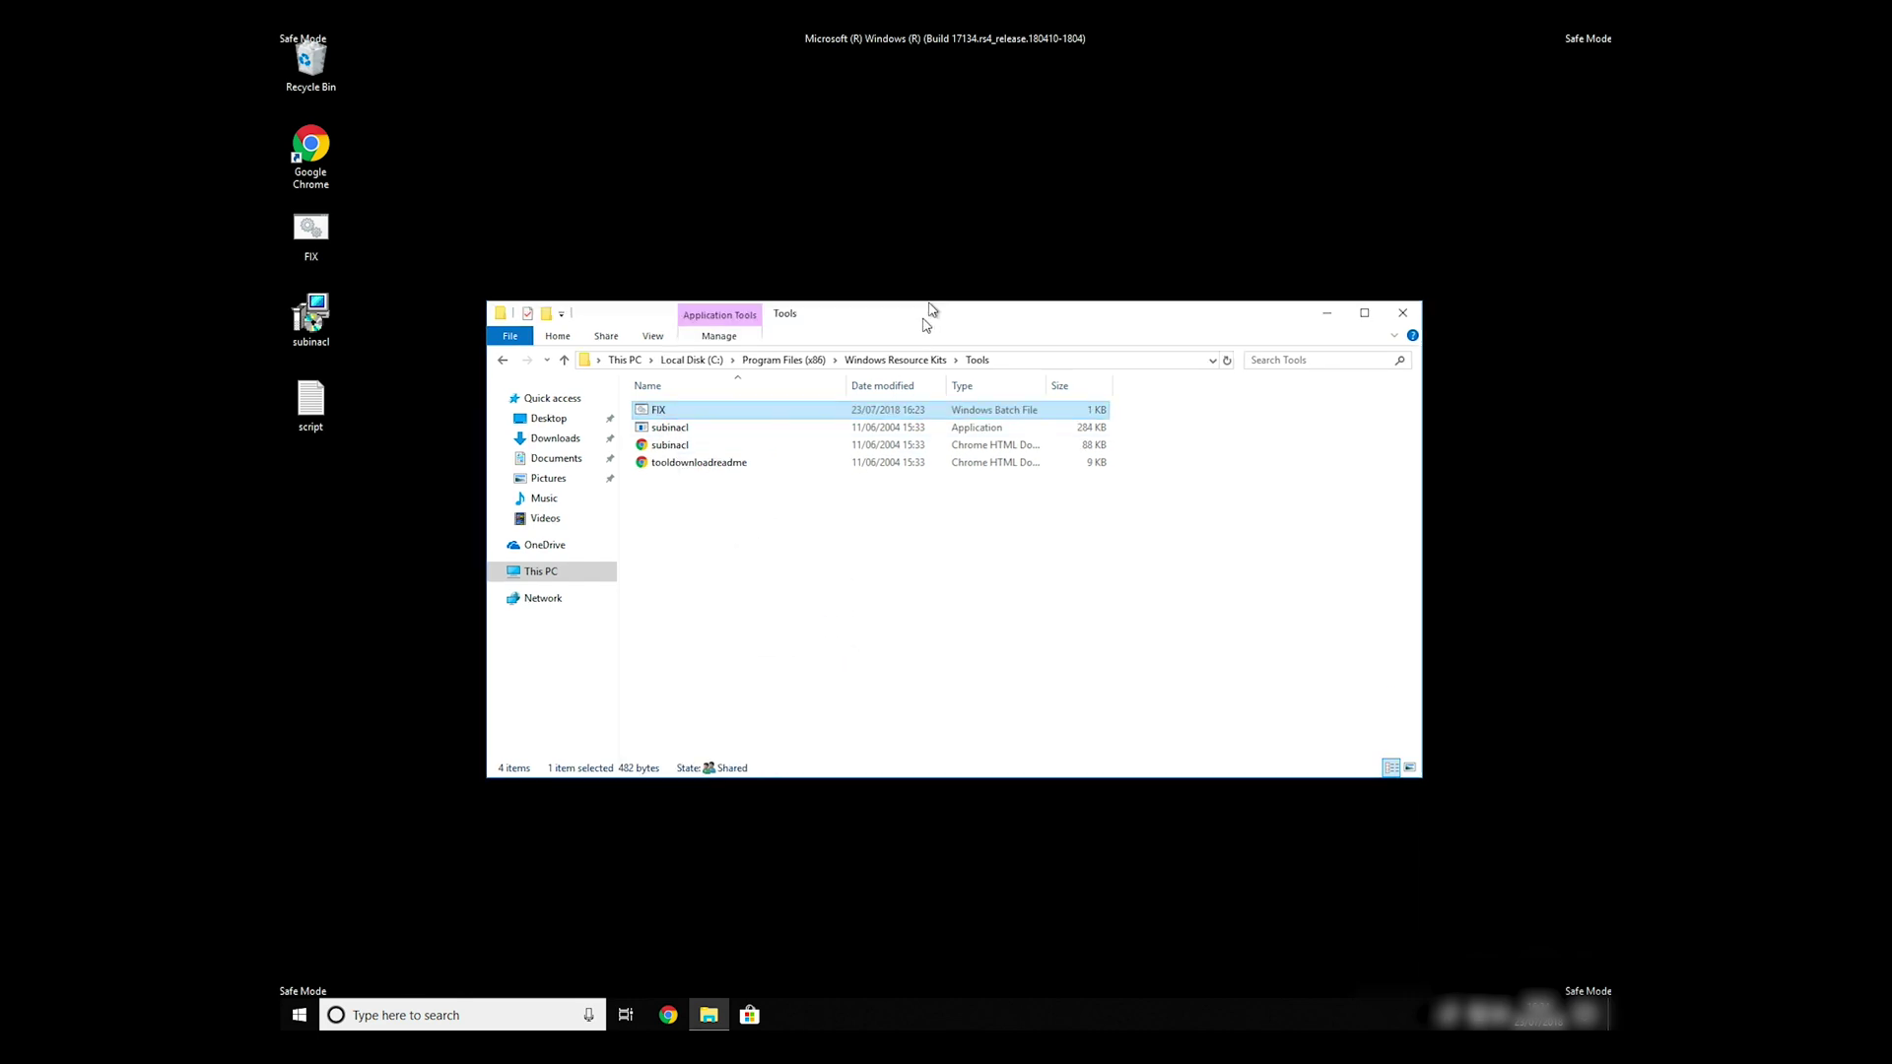
pyautogui.moveTo(923, 322); pyautogui.dragTo(949, 254)
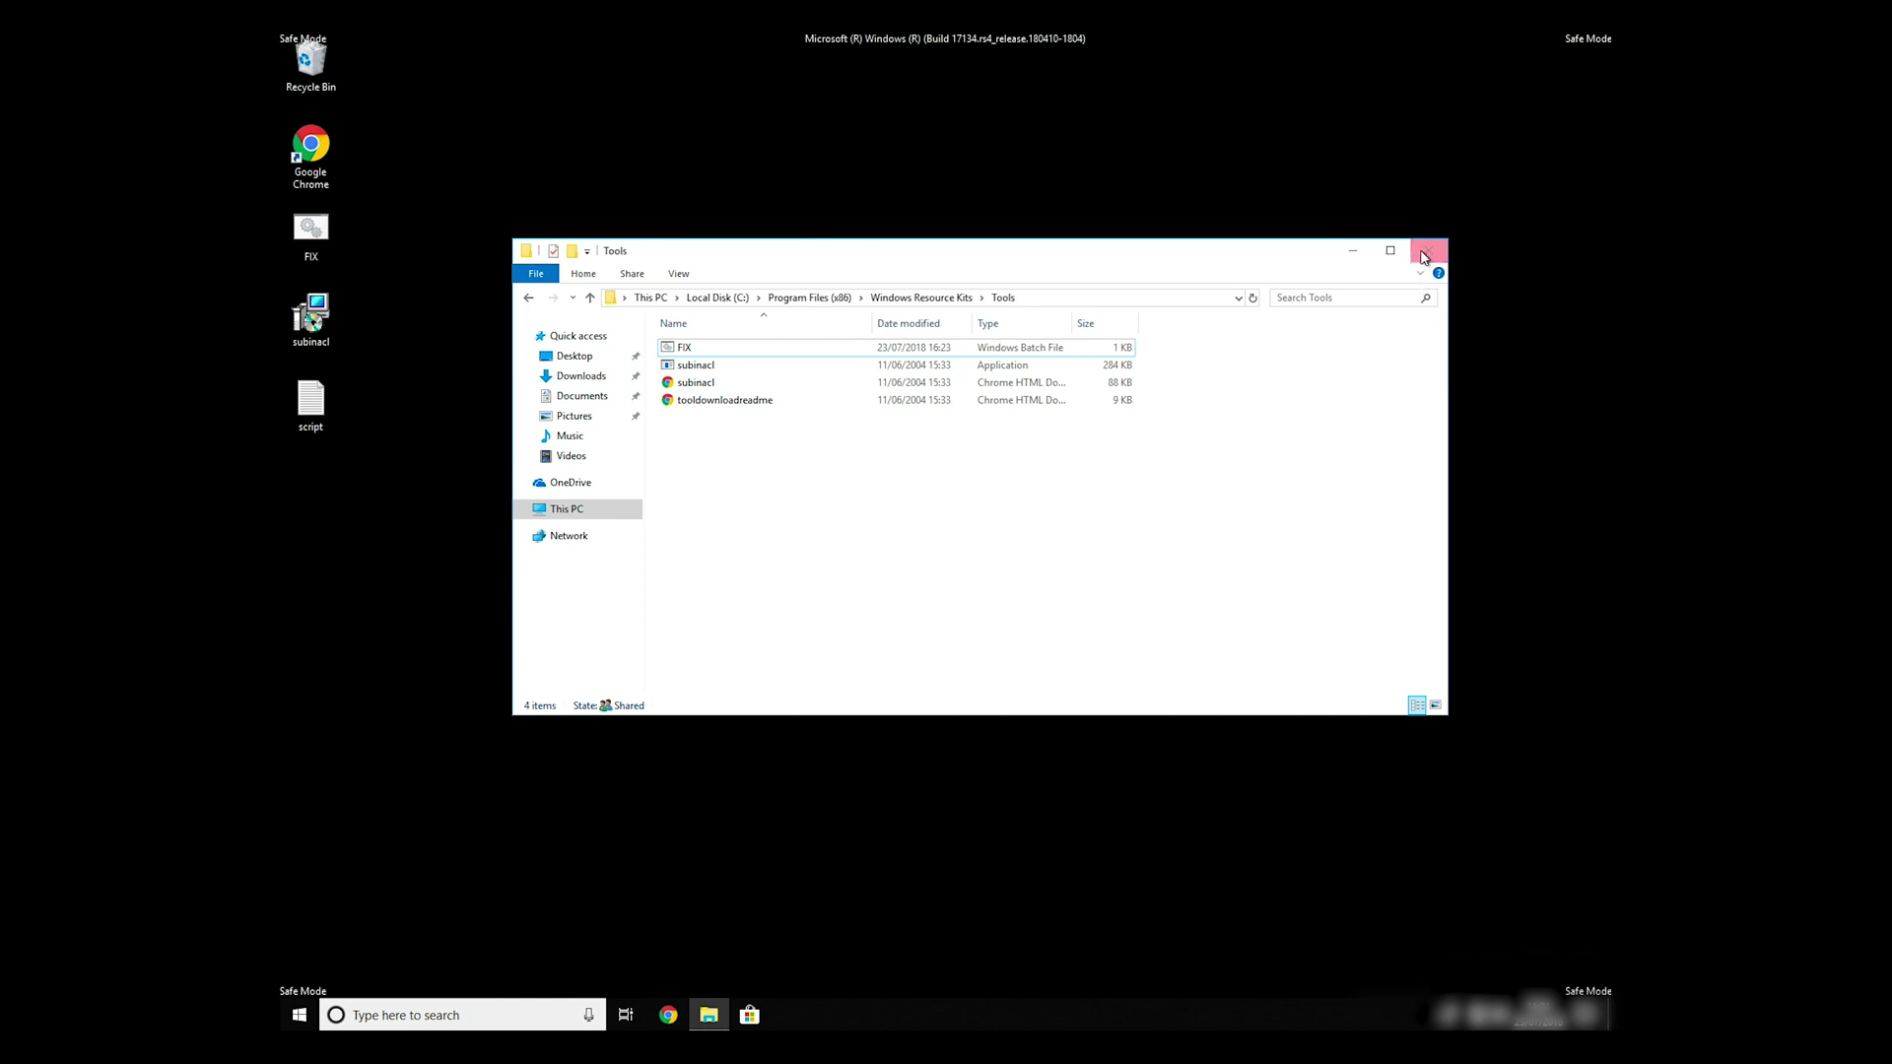
pyautogui.click(1429, 251)
# - Search for cmd and run Command Prompt as administrator
pyautogui.click(382, 1017)
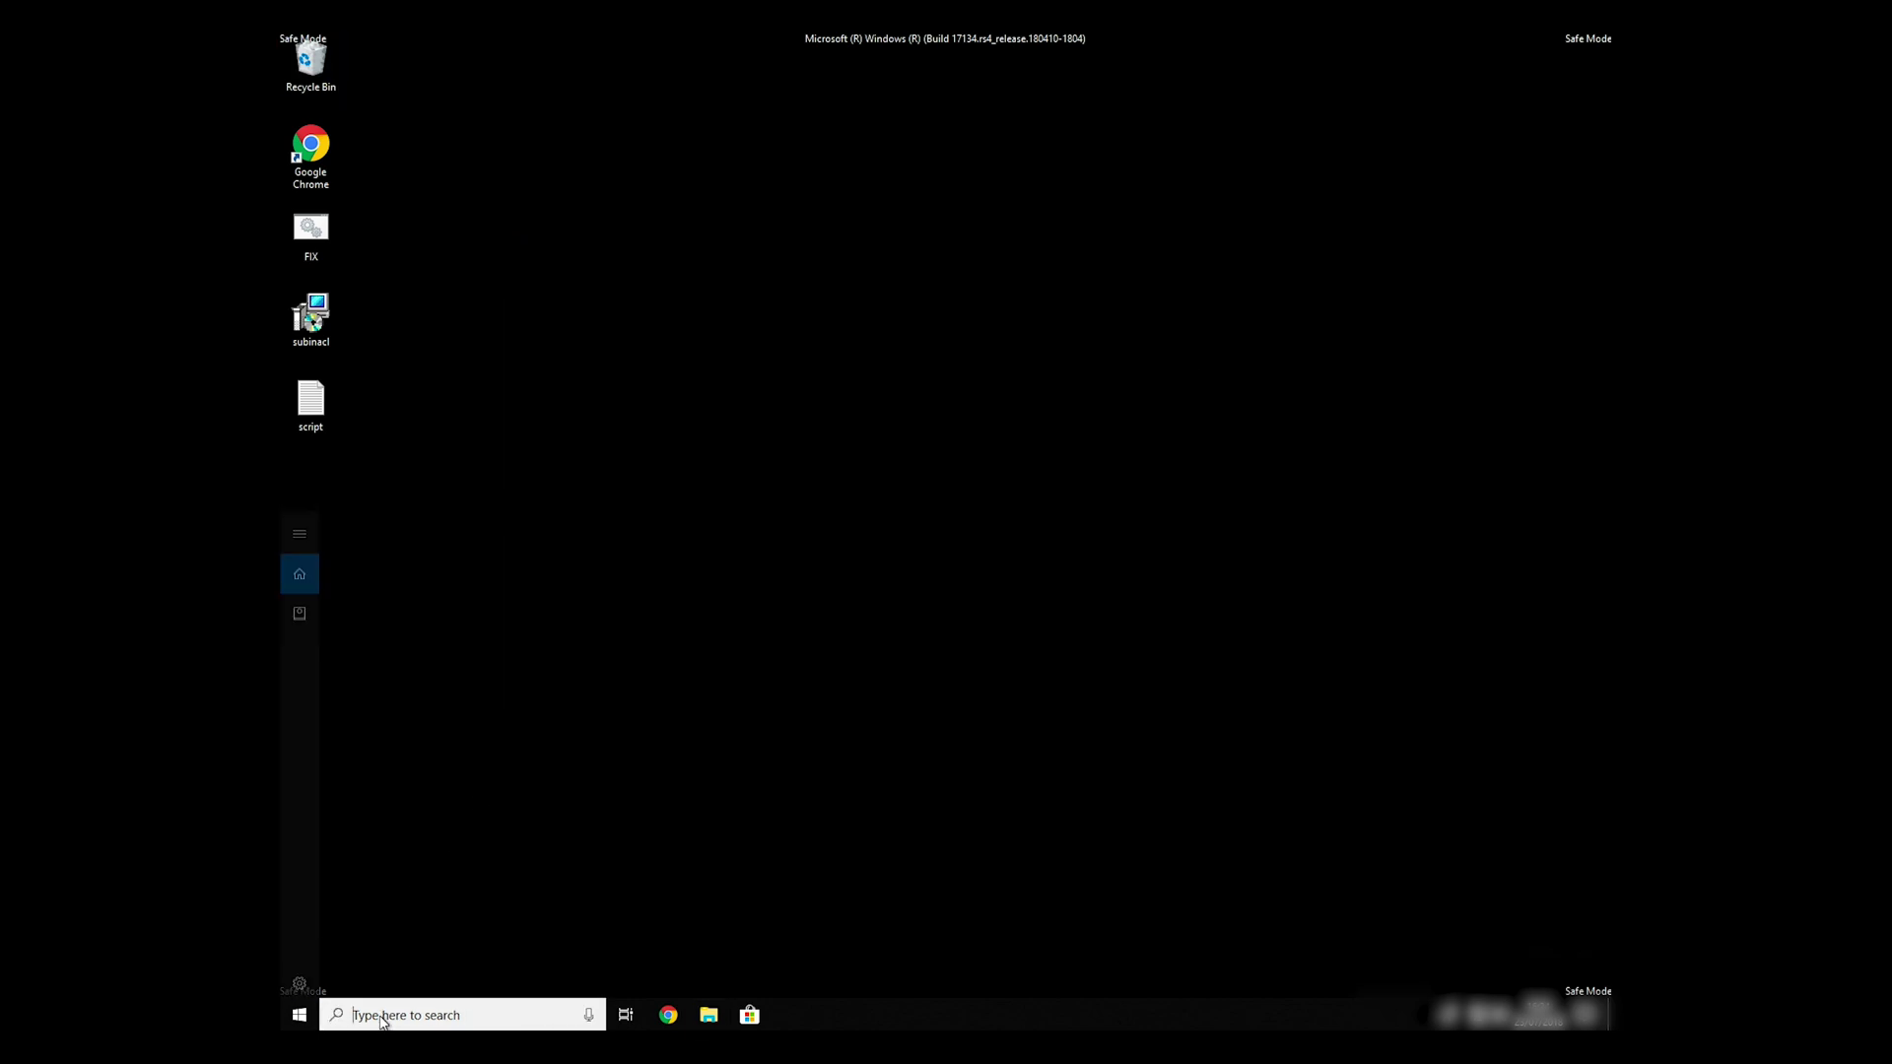
pyautogui.write('cmd')
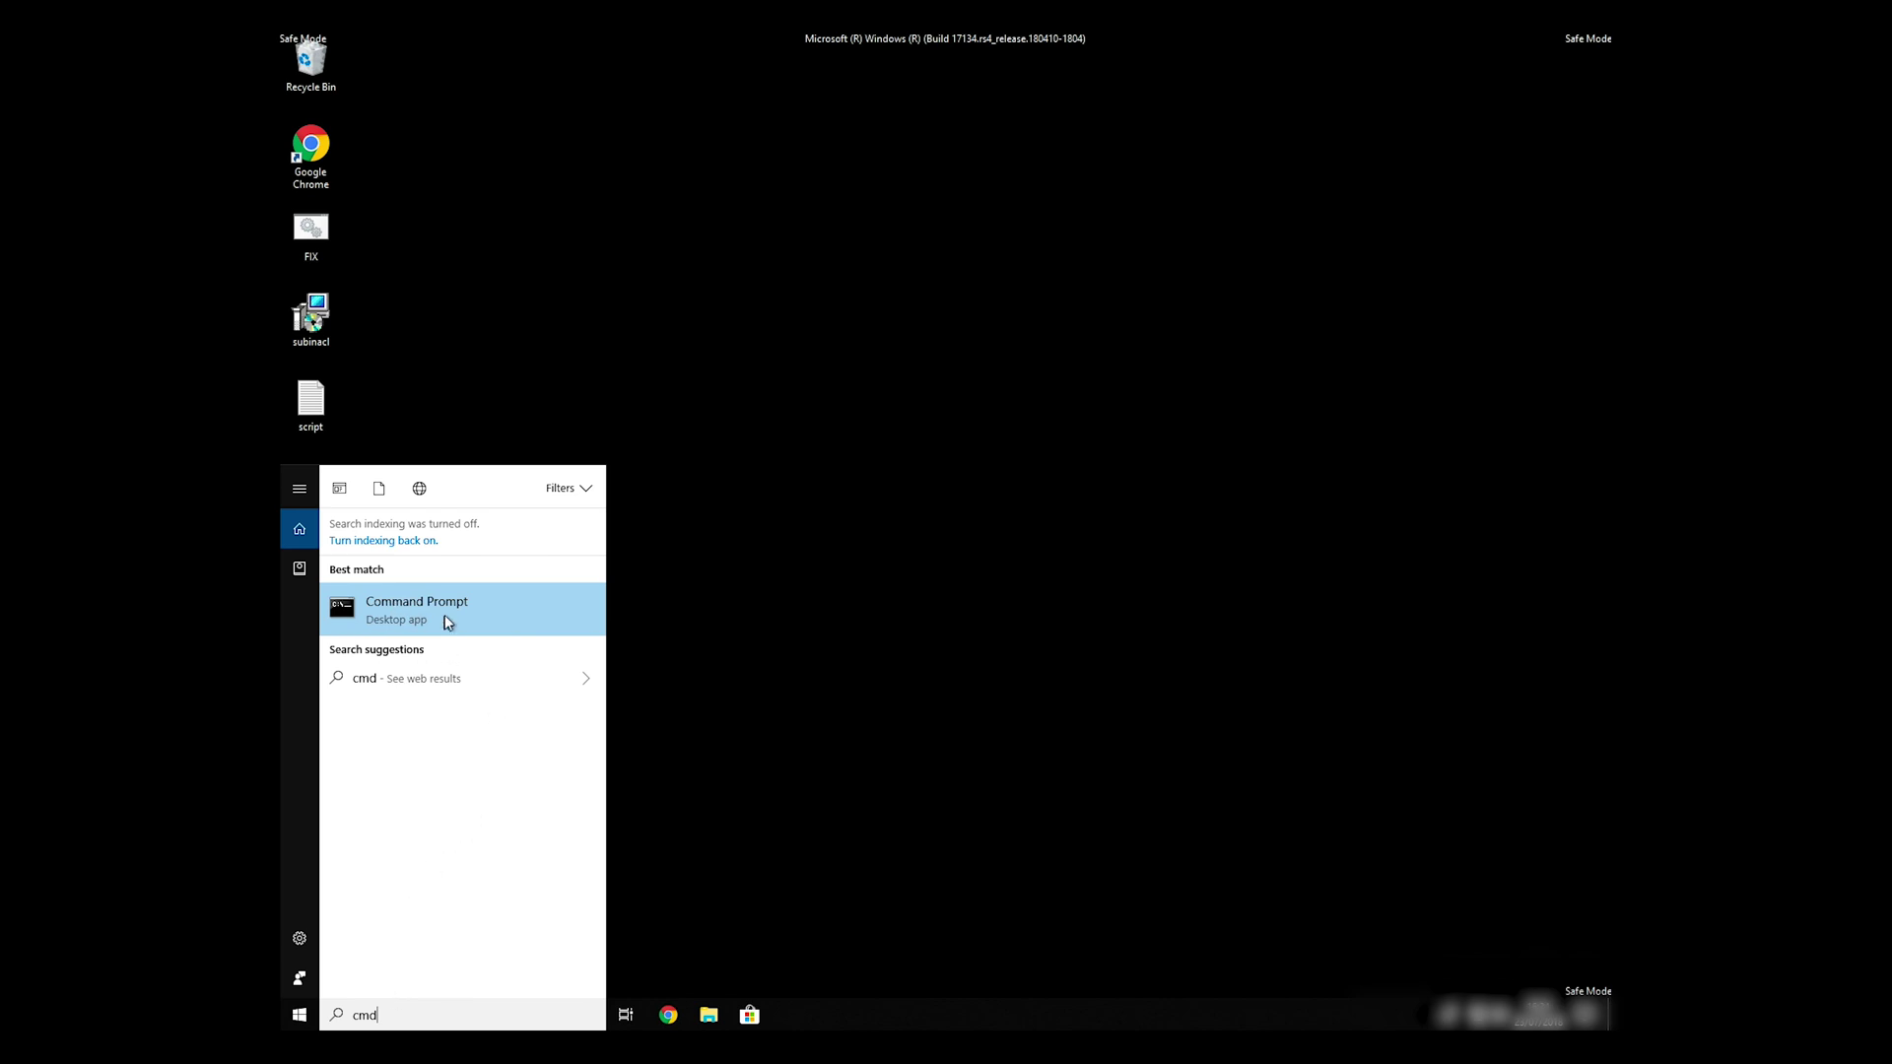
pyautogui.rightClick(425, 616)
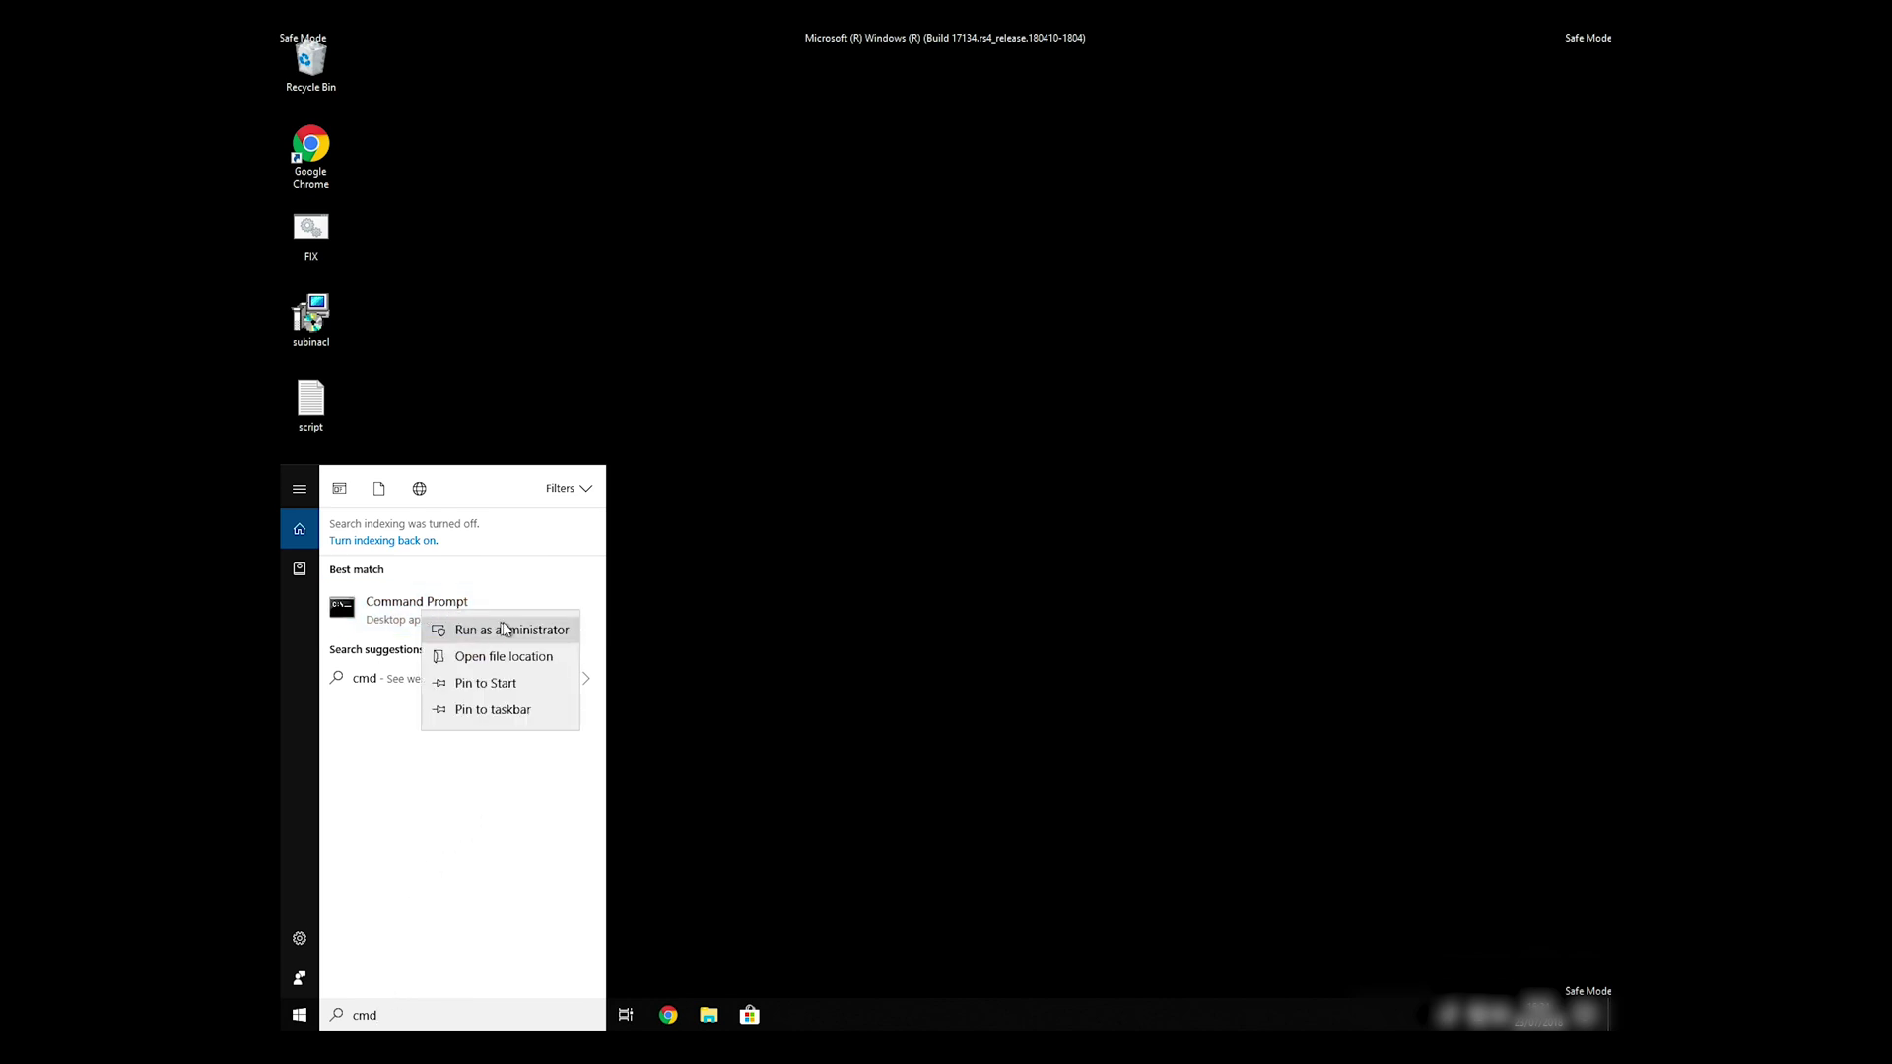
pyautogui.click(543, 632)
pyautogui.write('CD C:\\Program')
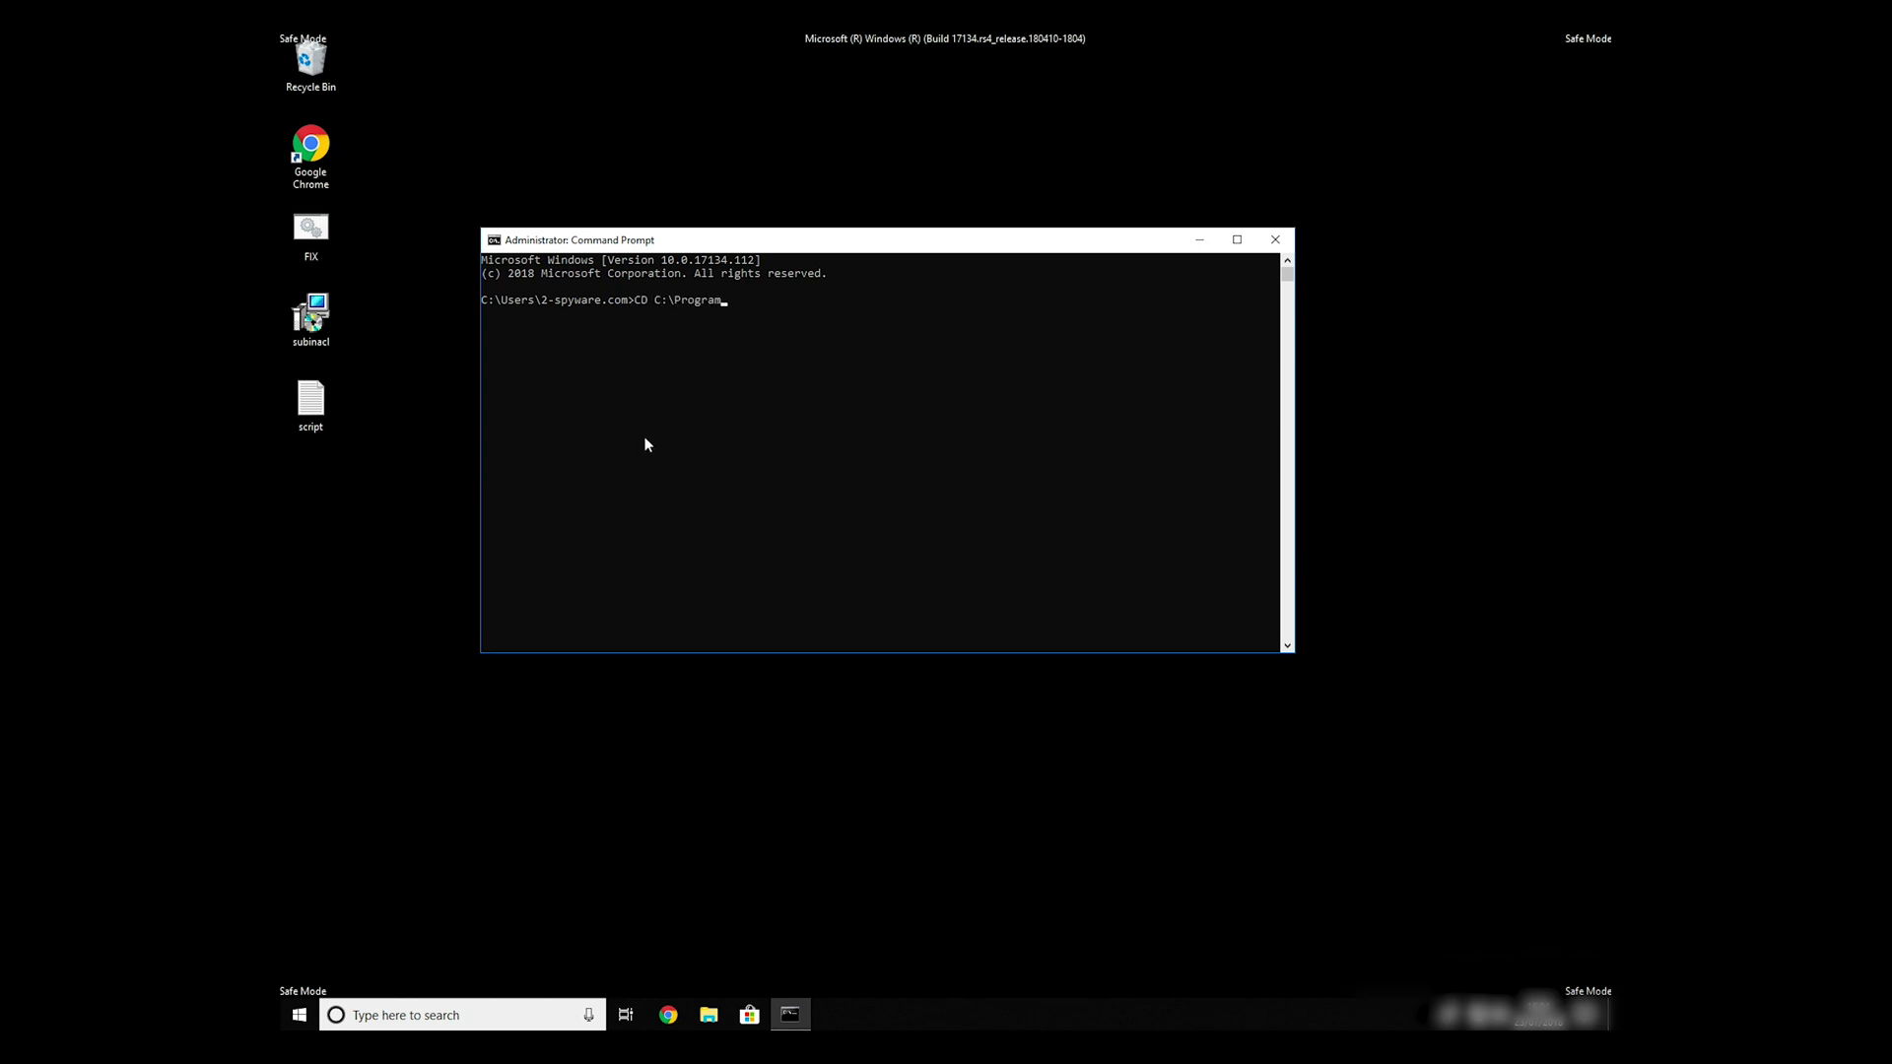
# - Change to C:\Program Files (x86)\Windows Resource Kits\Tools, run FIX.BAT, then close the console
pyautogui.press('Tab')
pyautogui.press('Tab')
pyautogui.press('Tab')
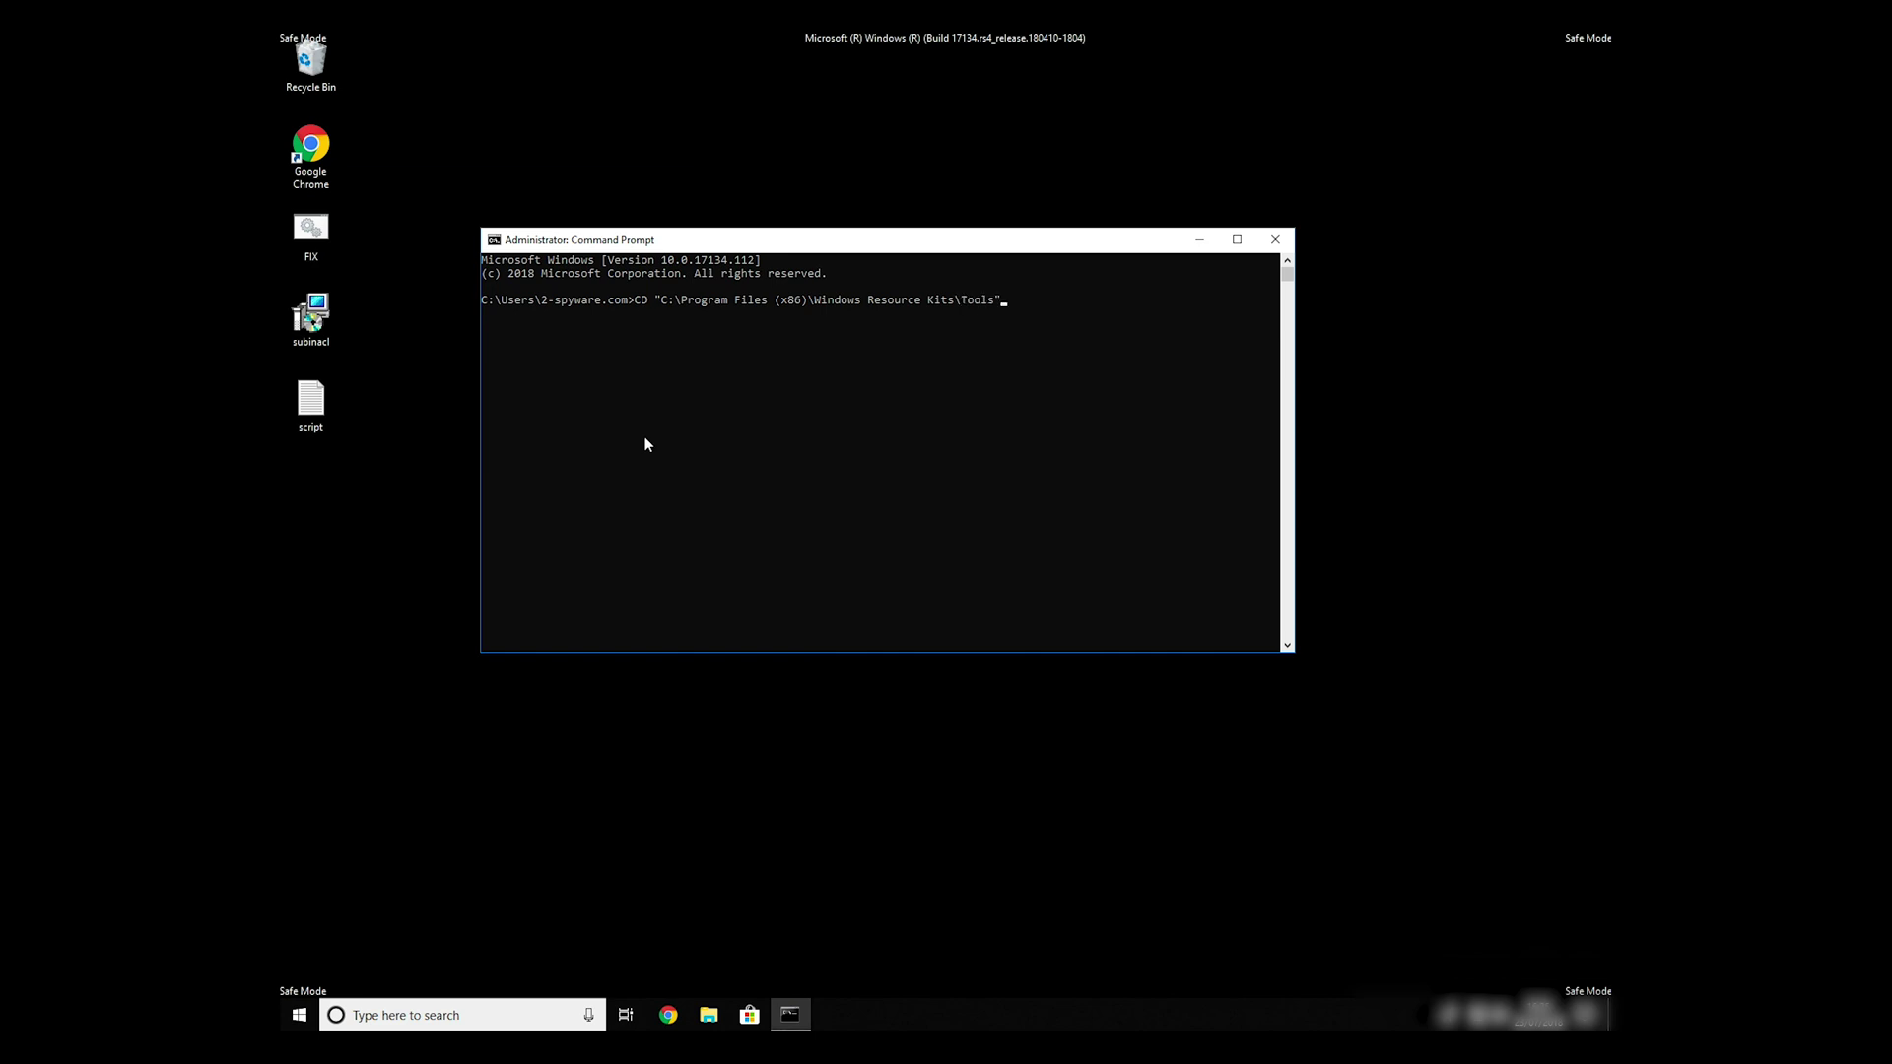
pyautogui.press('Return')
pyautogui.write('F')
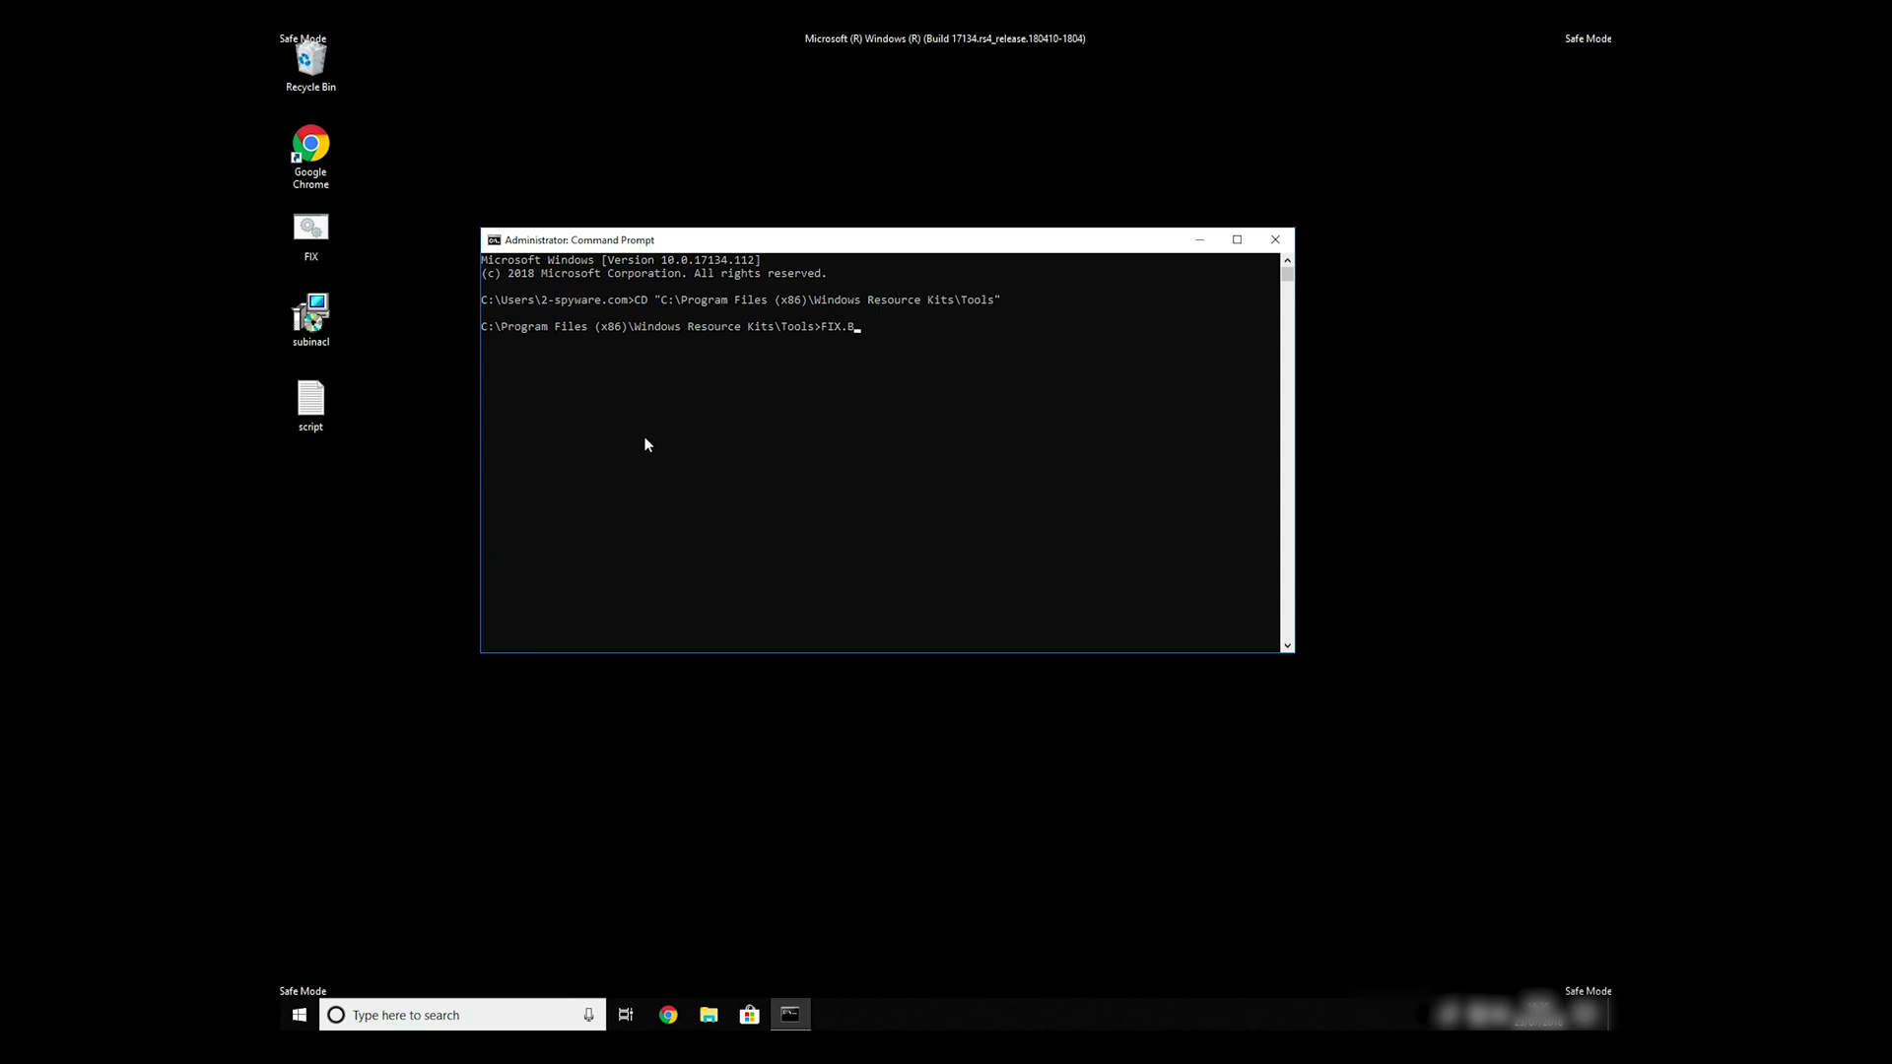
pyautogui.press('Return')
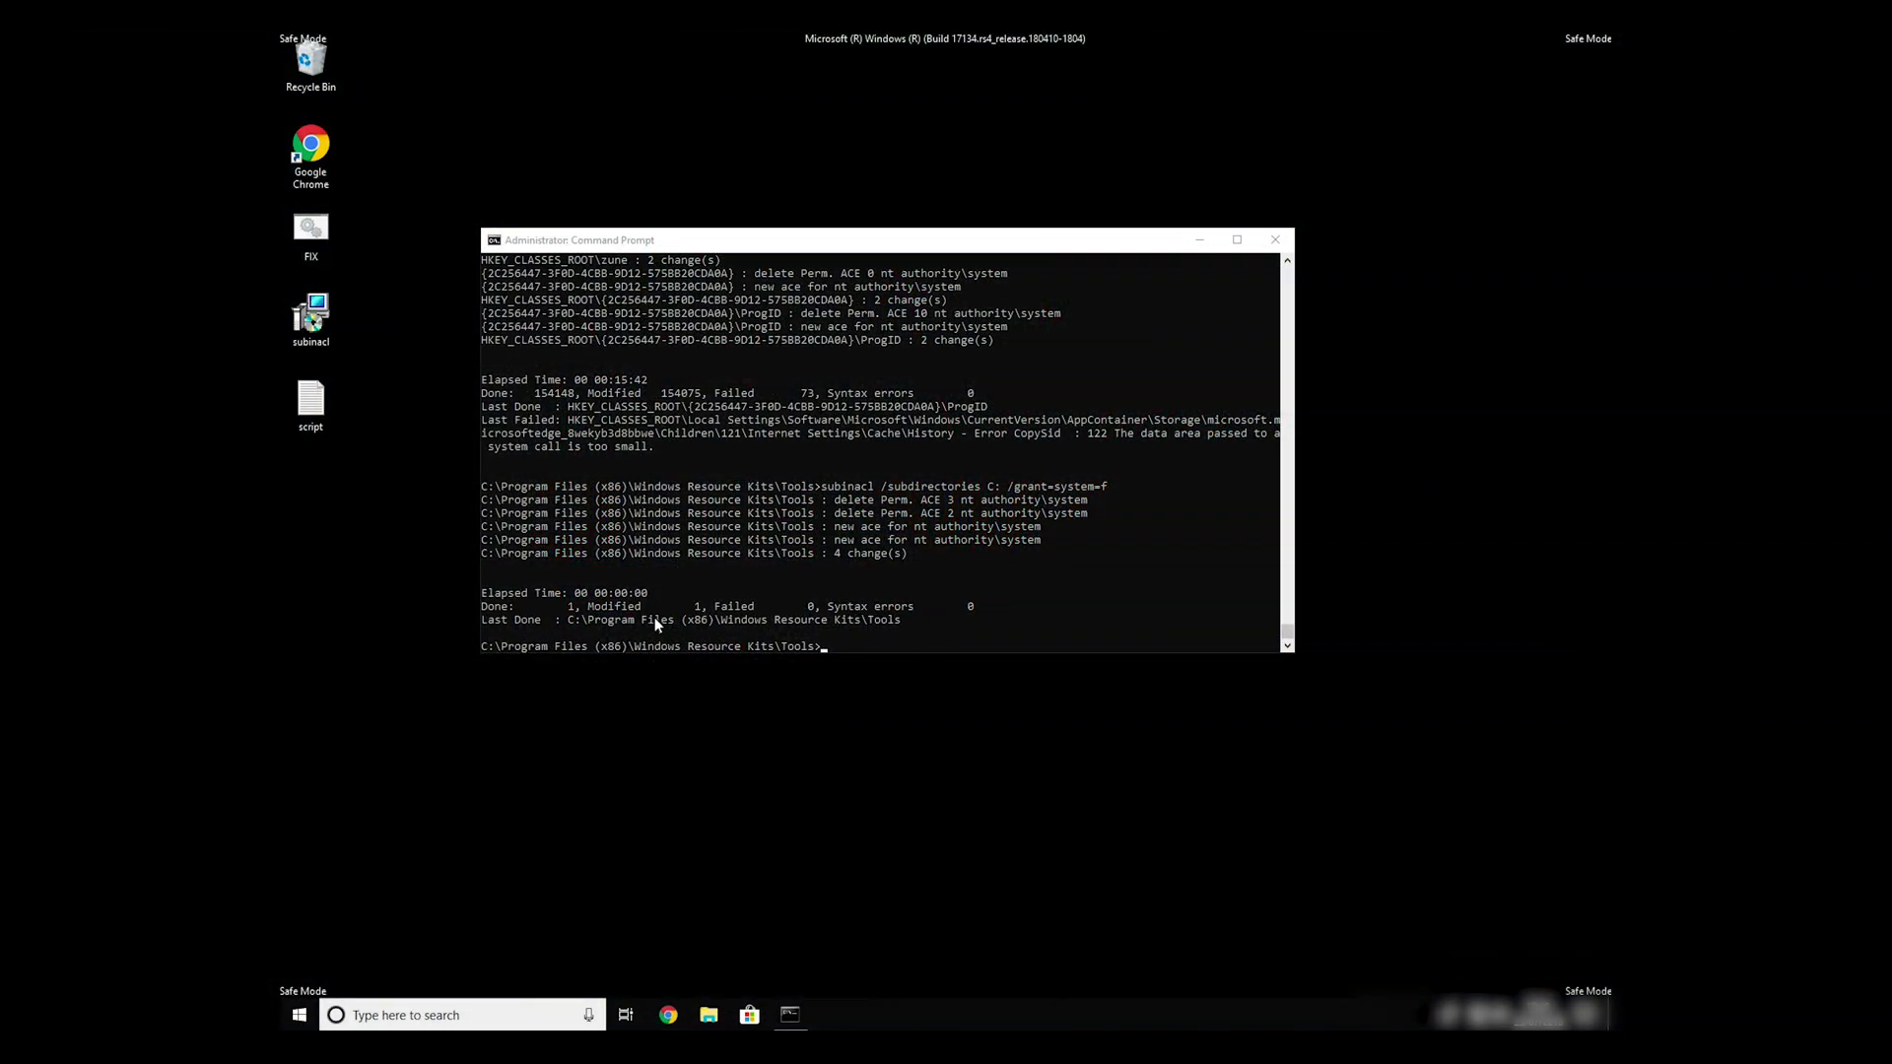
pyautogui.click(1273, 238)
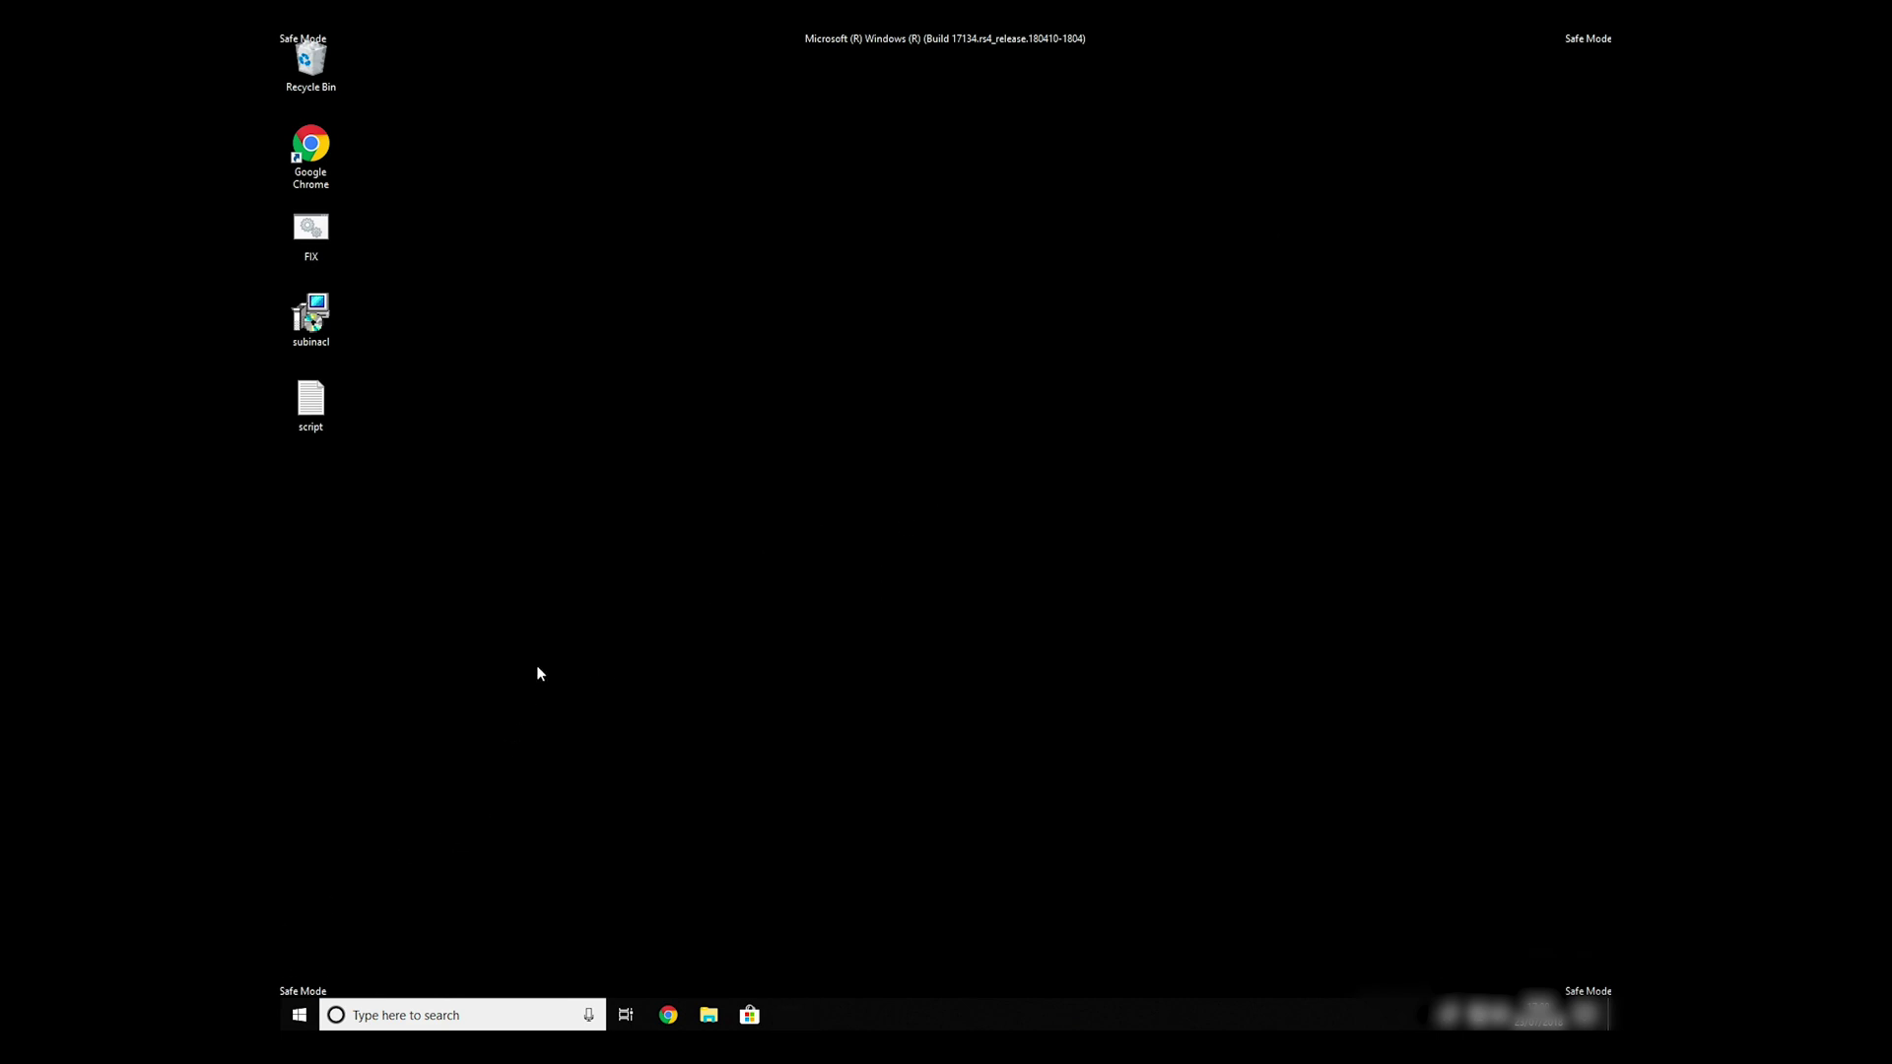
# - Reopen msconfig via Run, uncheck Safe boot on the Boot tab, and apply
pyautogui.press('super+r')
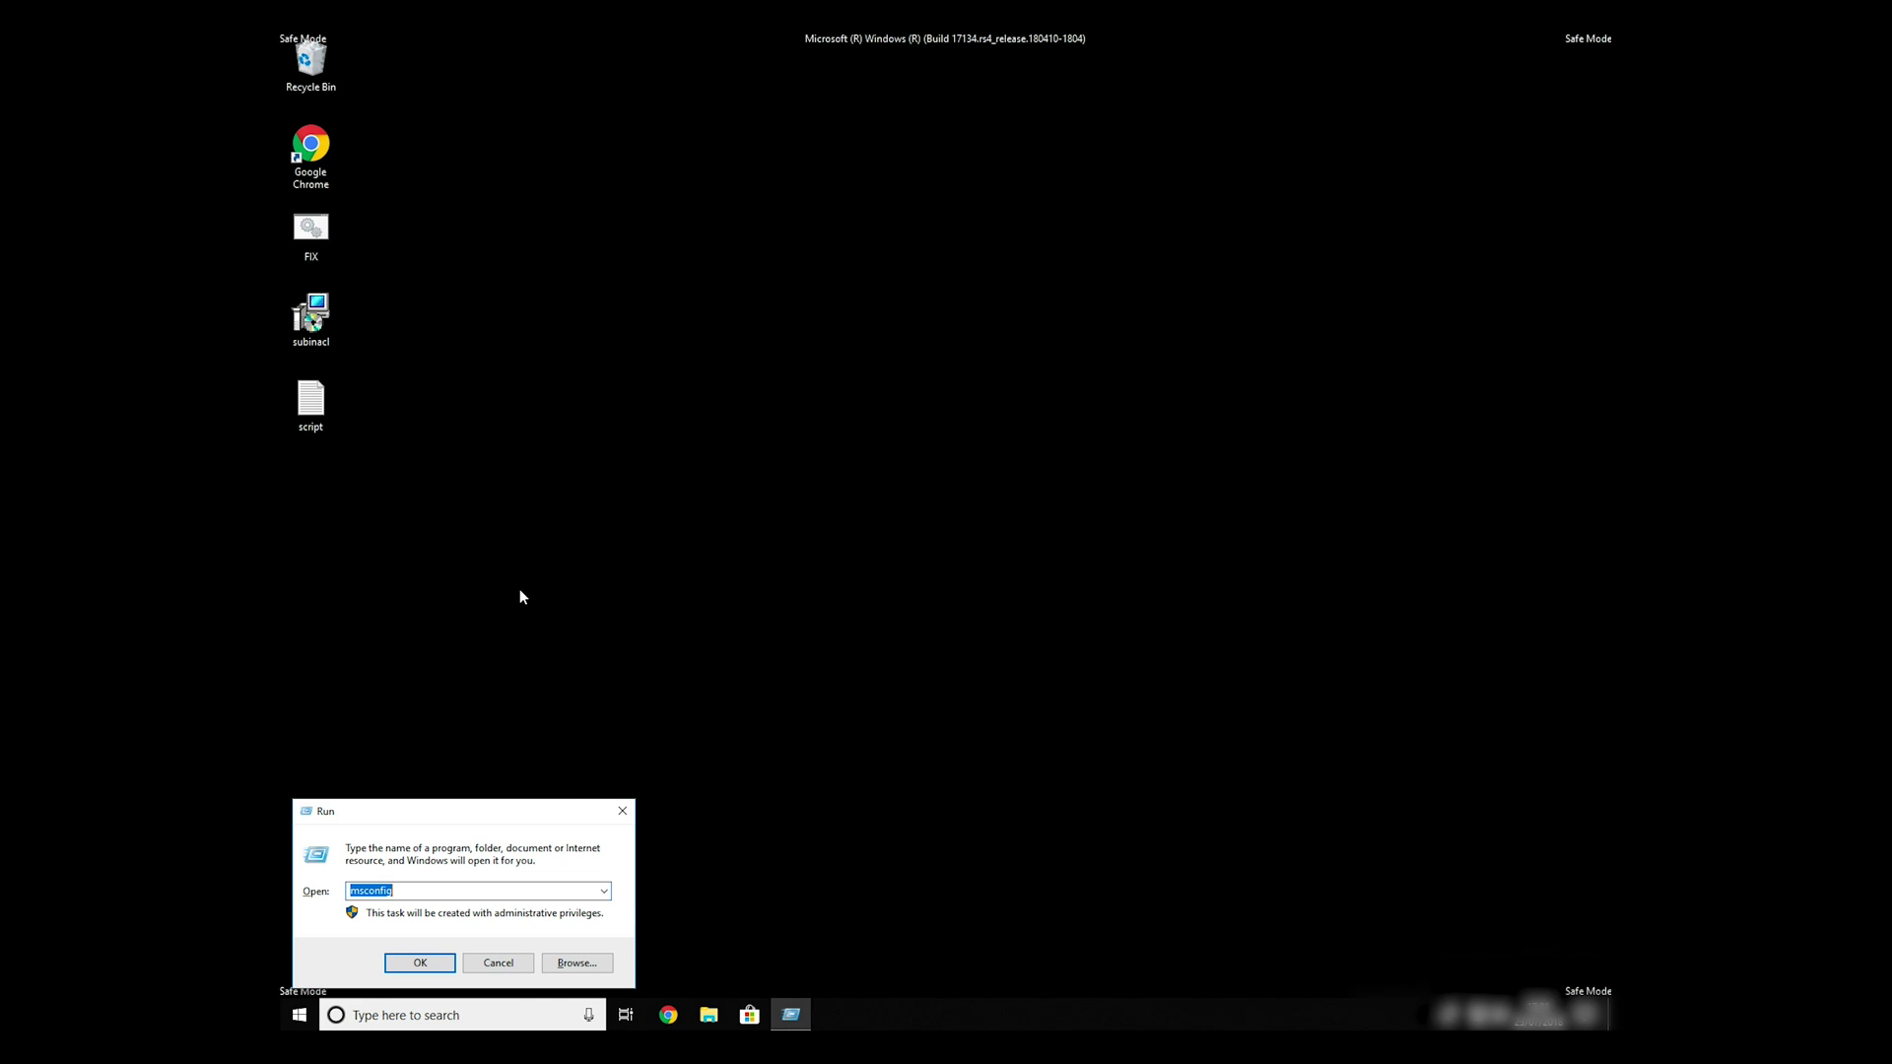
pyautogui.click(427, 963)
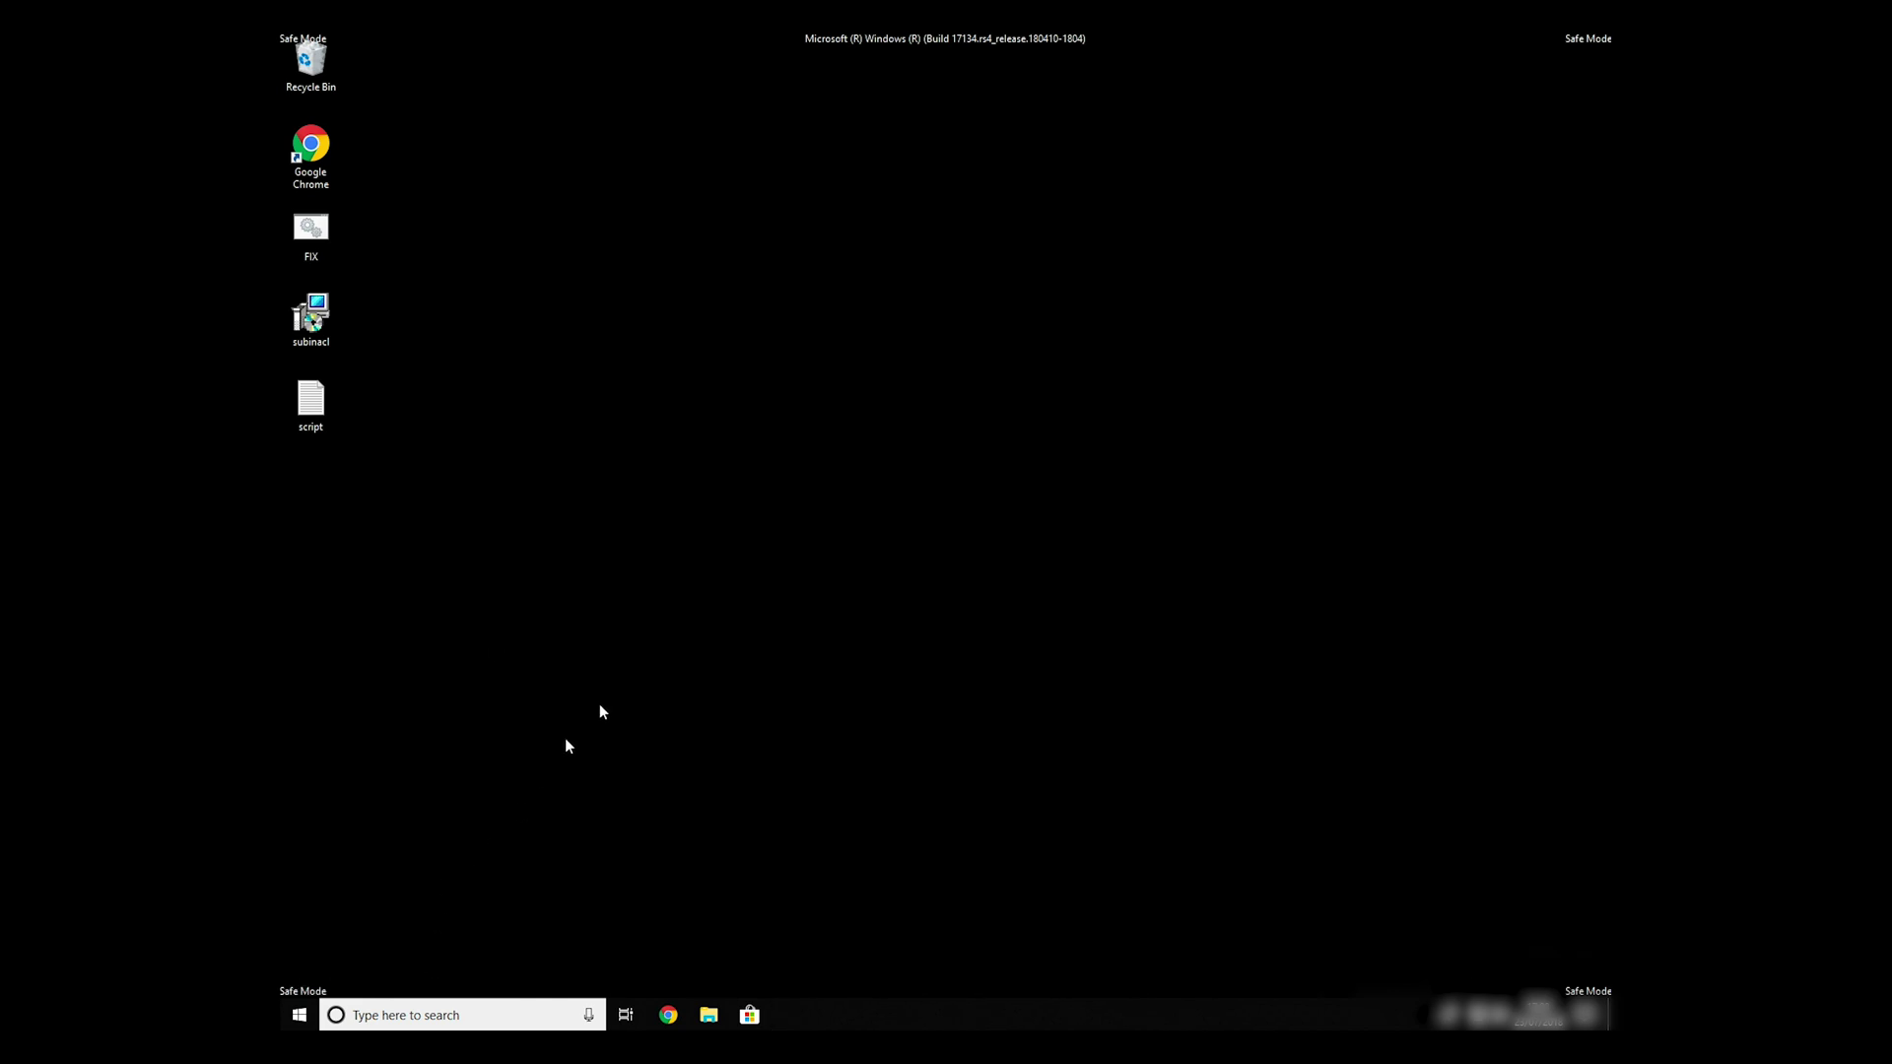
pyautogui.click(772, 395)
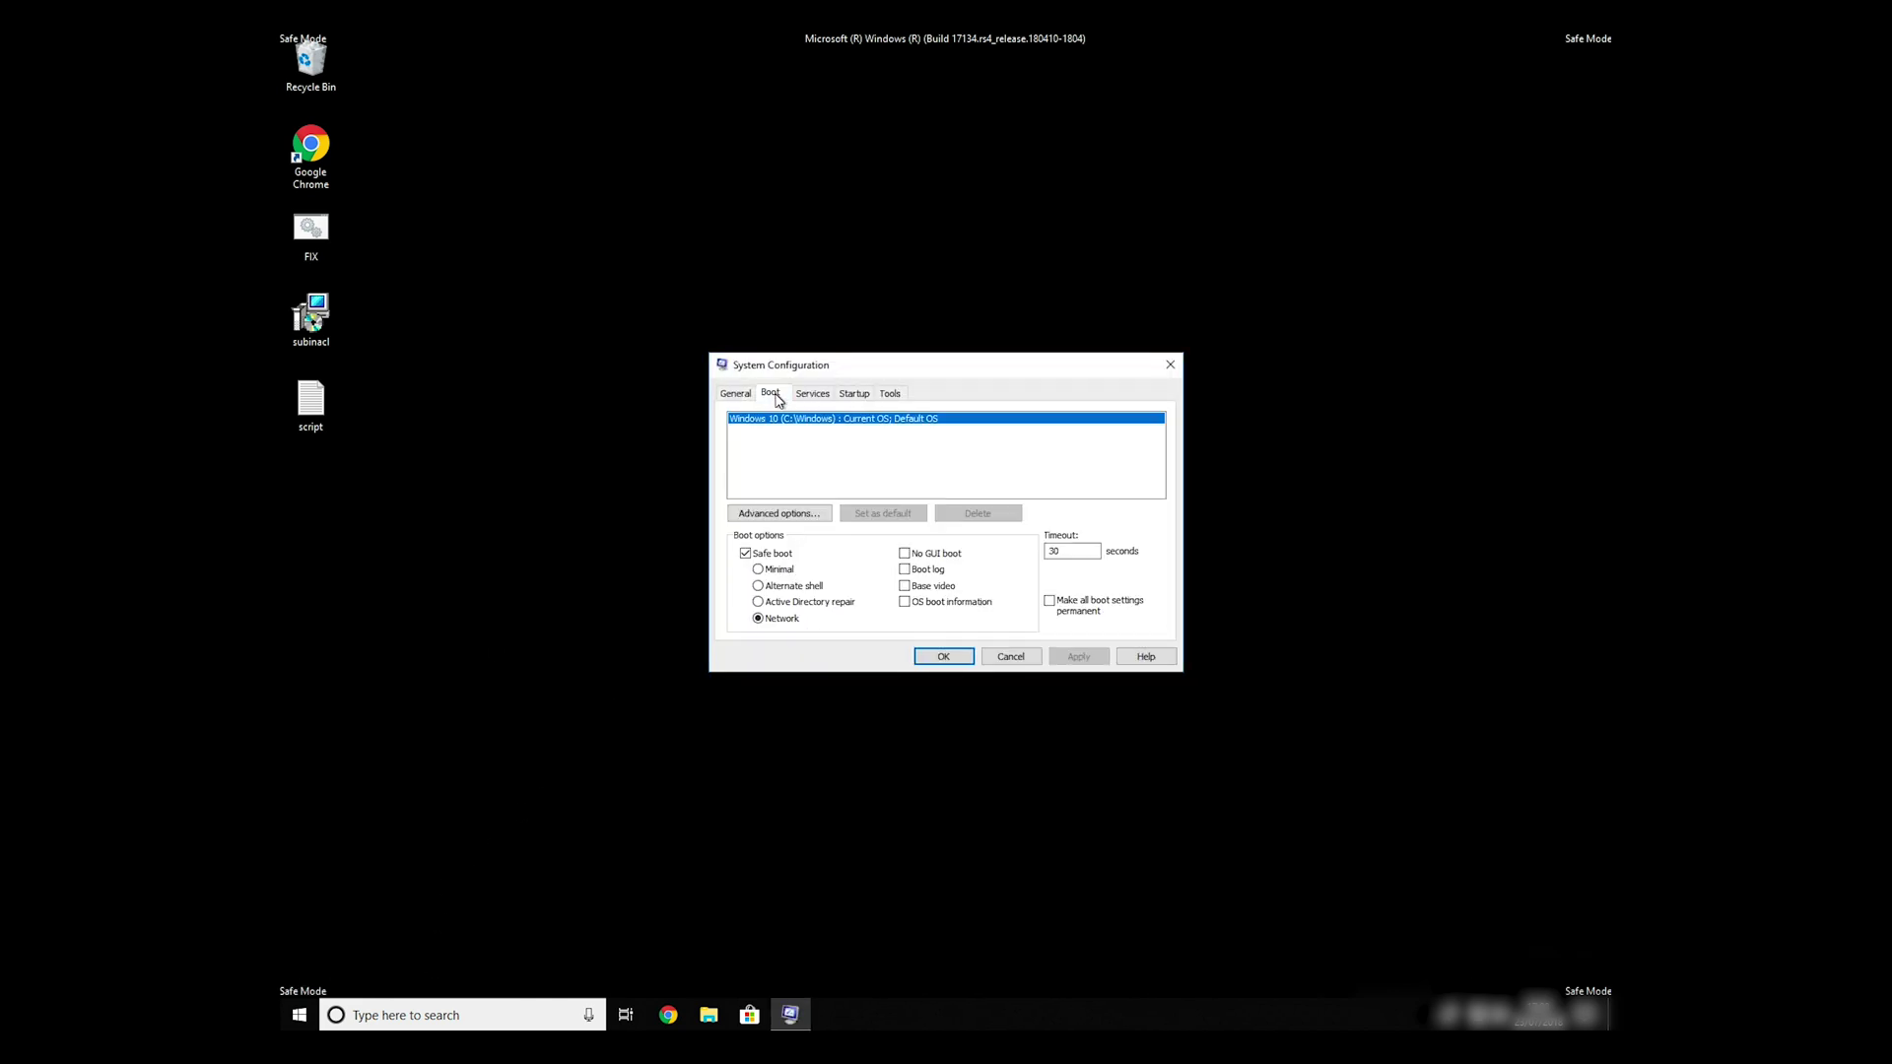
pyautogui.click(780, 554)
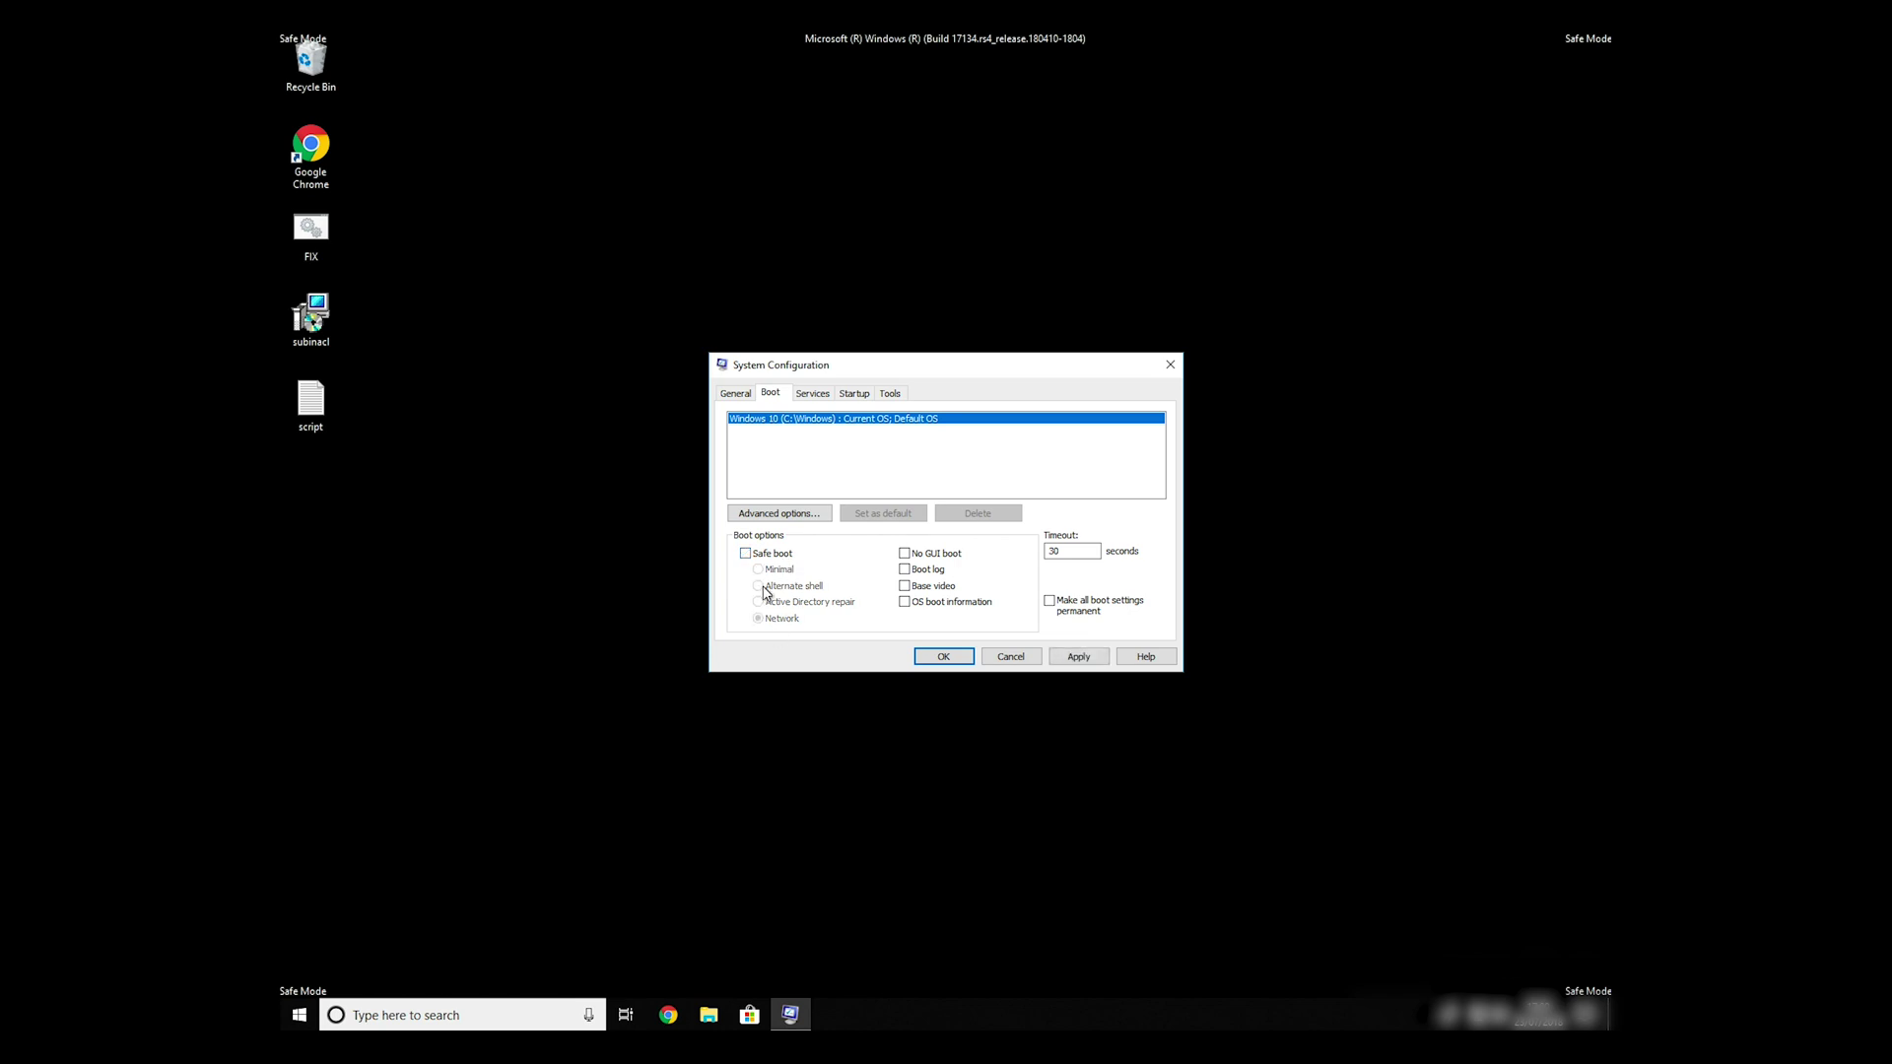
pyautogui.click(1078, 657)
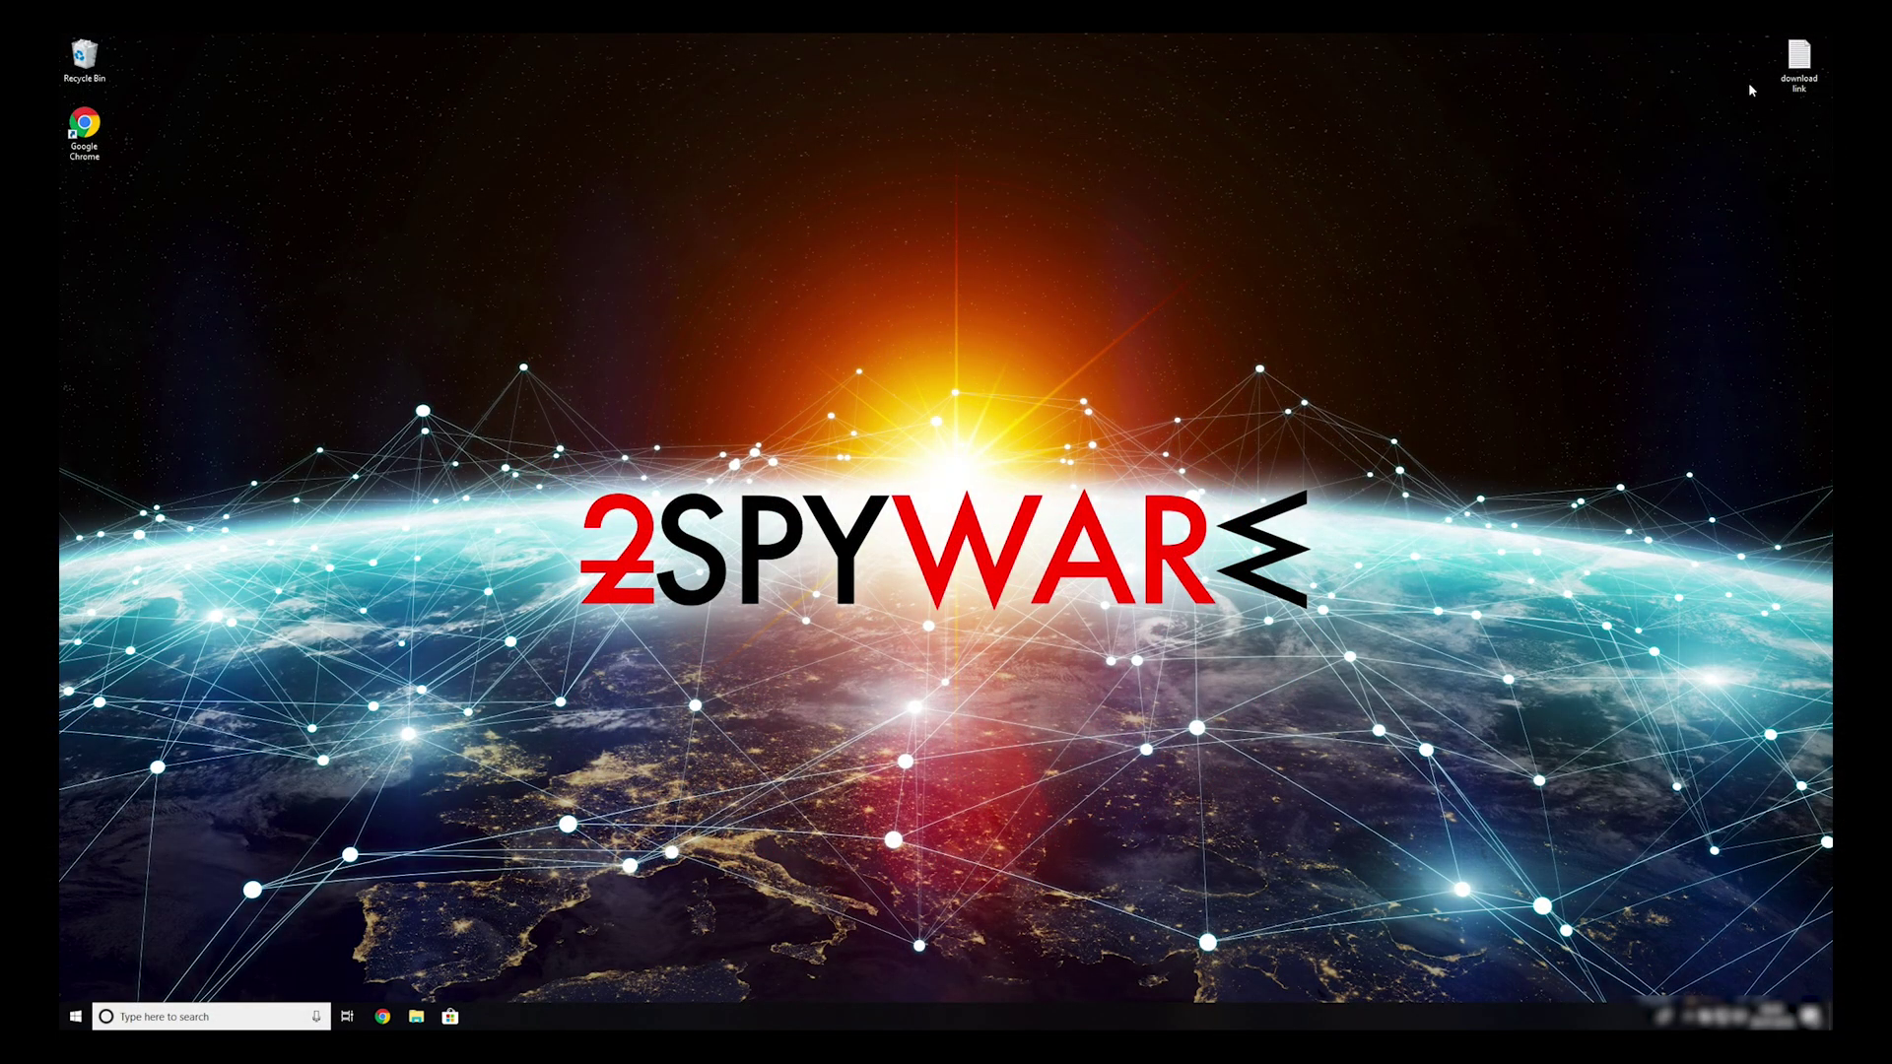
# - Copy the Data Recovery Pro URL from the download link note and close Notepad
pyautogui.doubleClick(1799, 63)
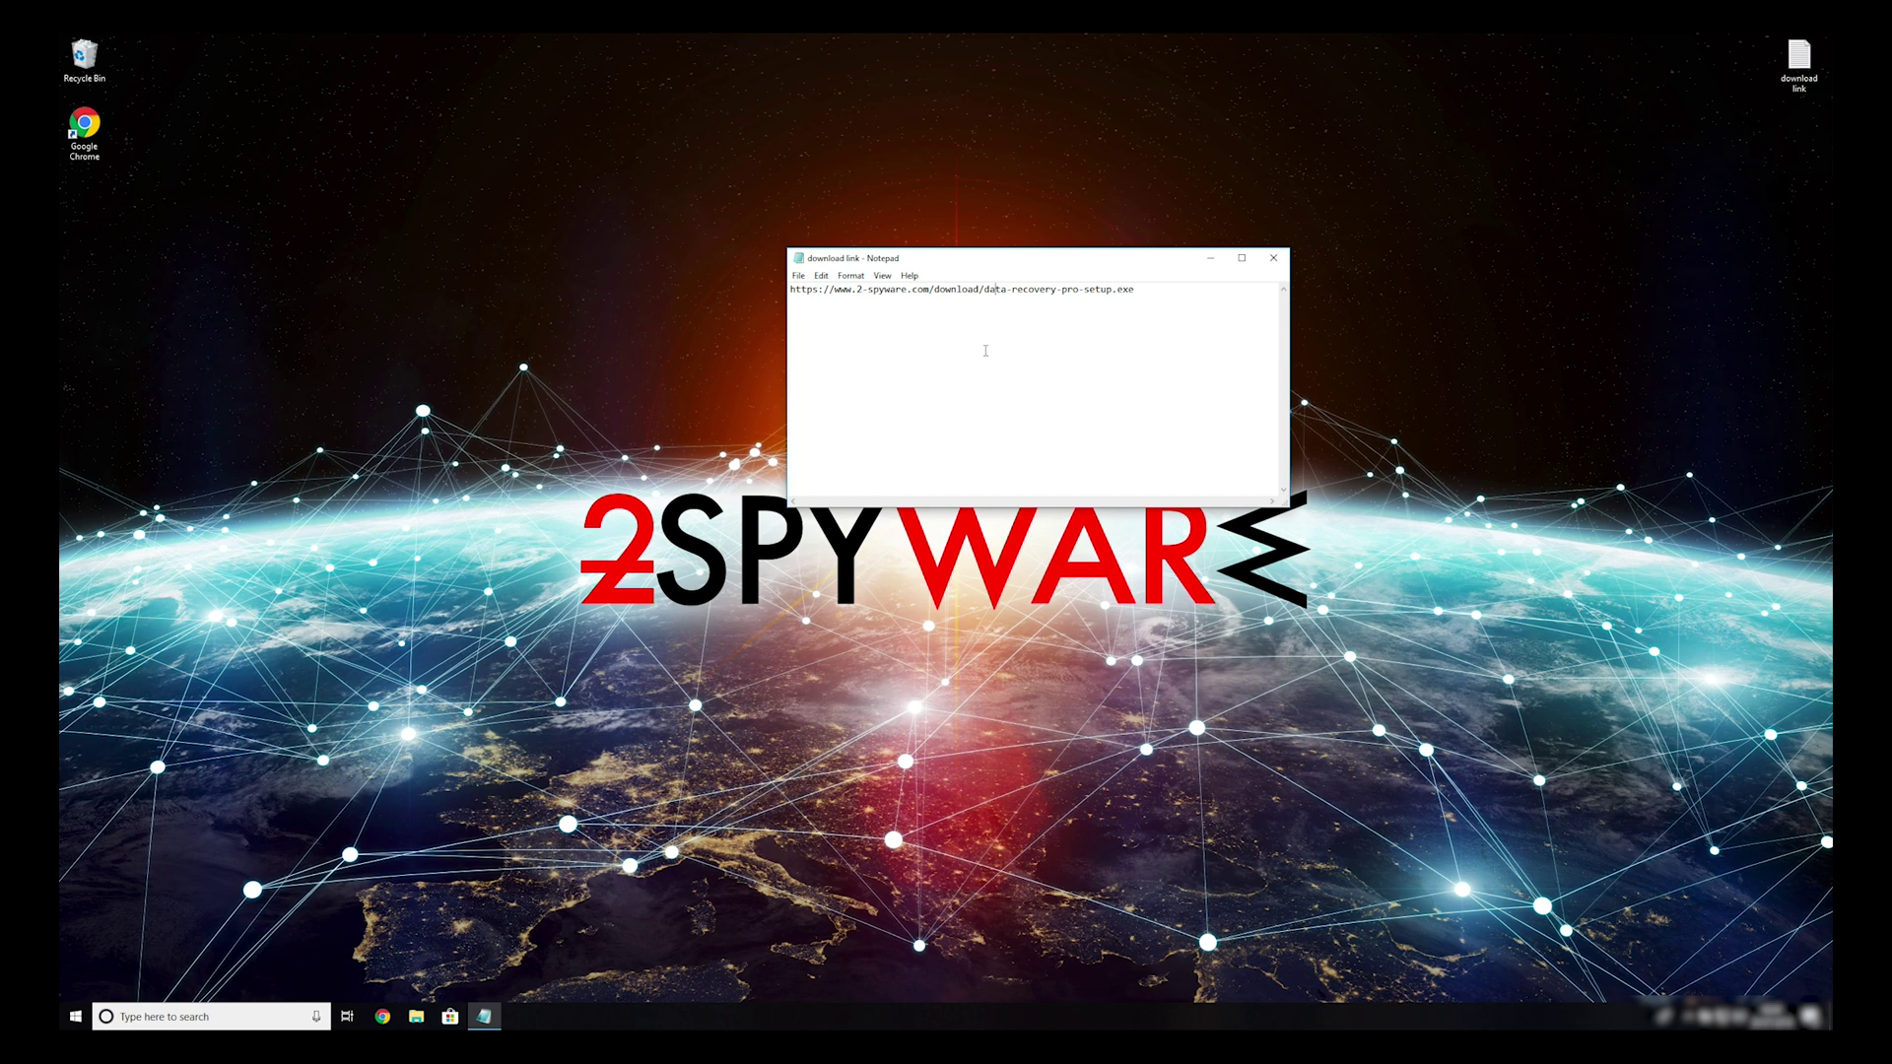
pyautogui.moveTo(981, 304); pyautogui.dragTo(792, 288)
pyautogui.rightClick(810, 287)
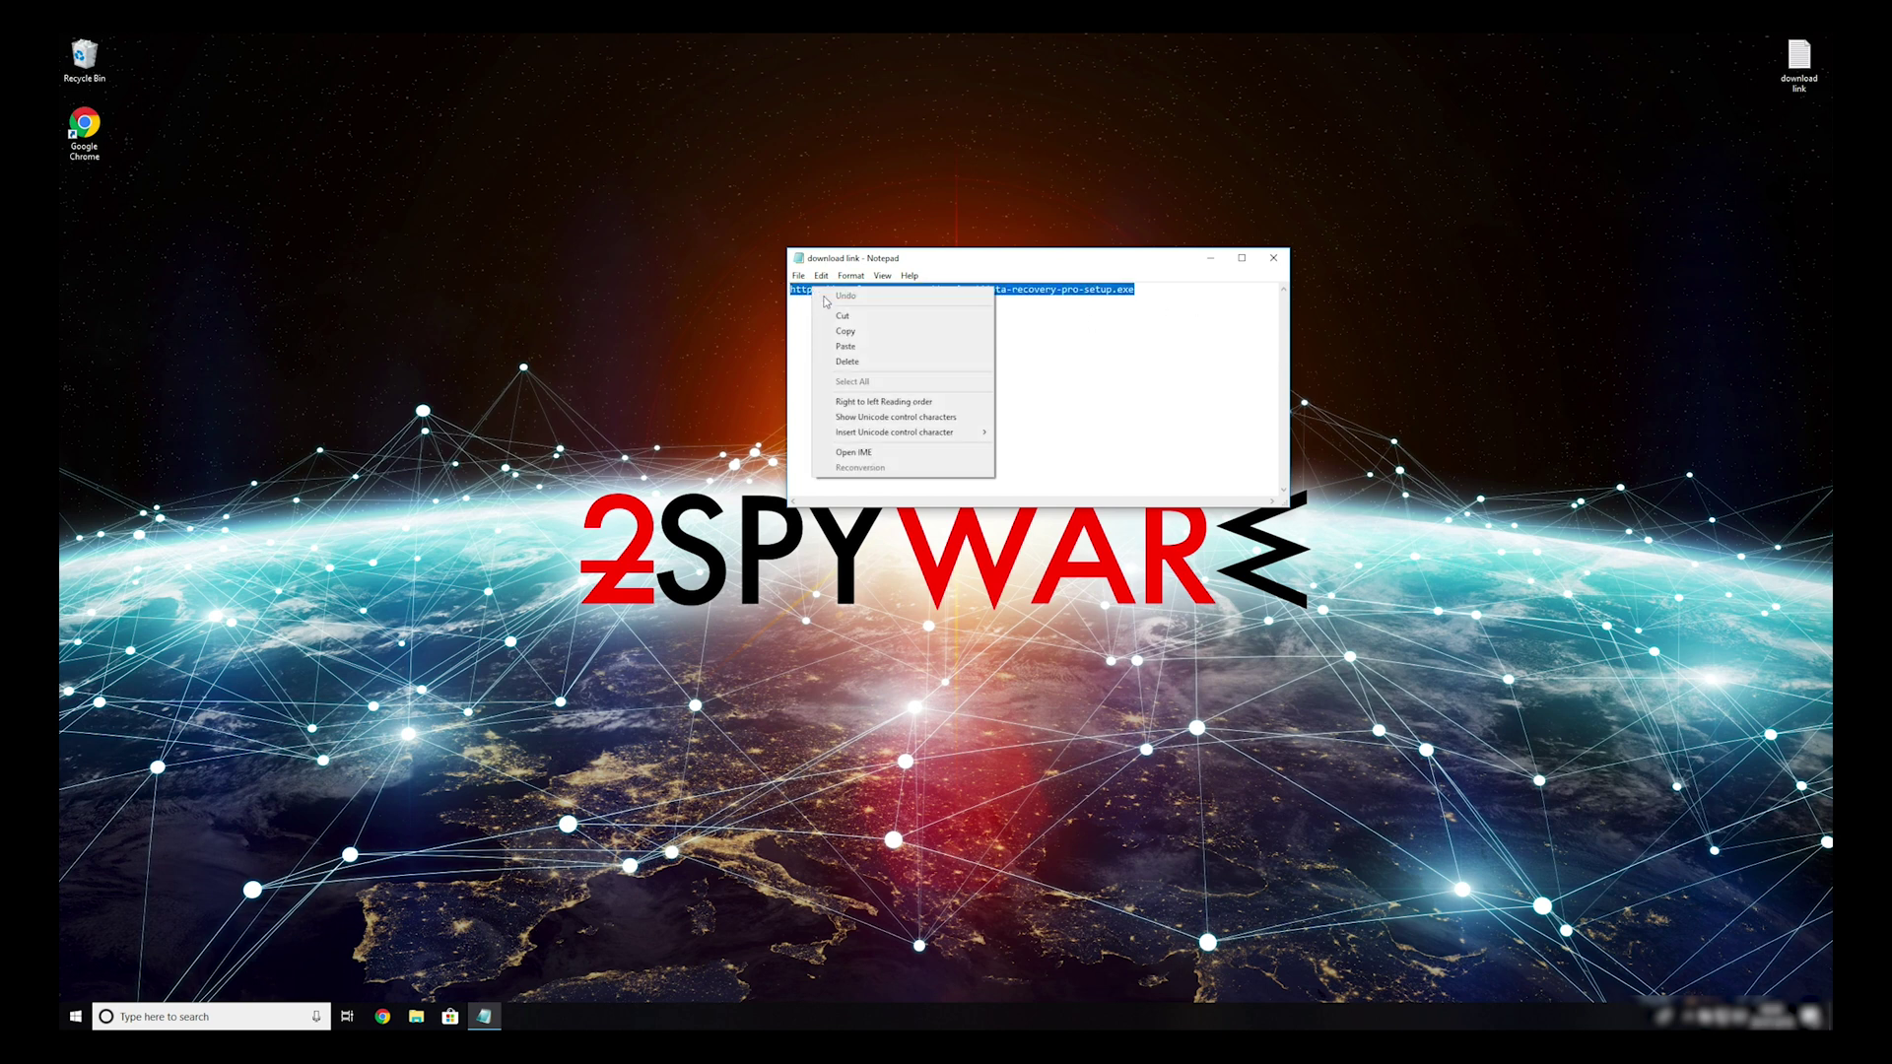
pyautogui.click(888, 340)
pyautogui.click(1280, 258)
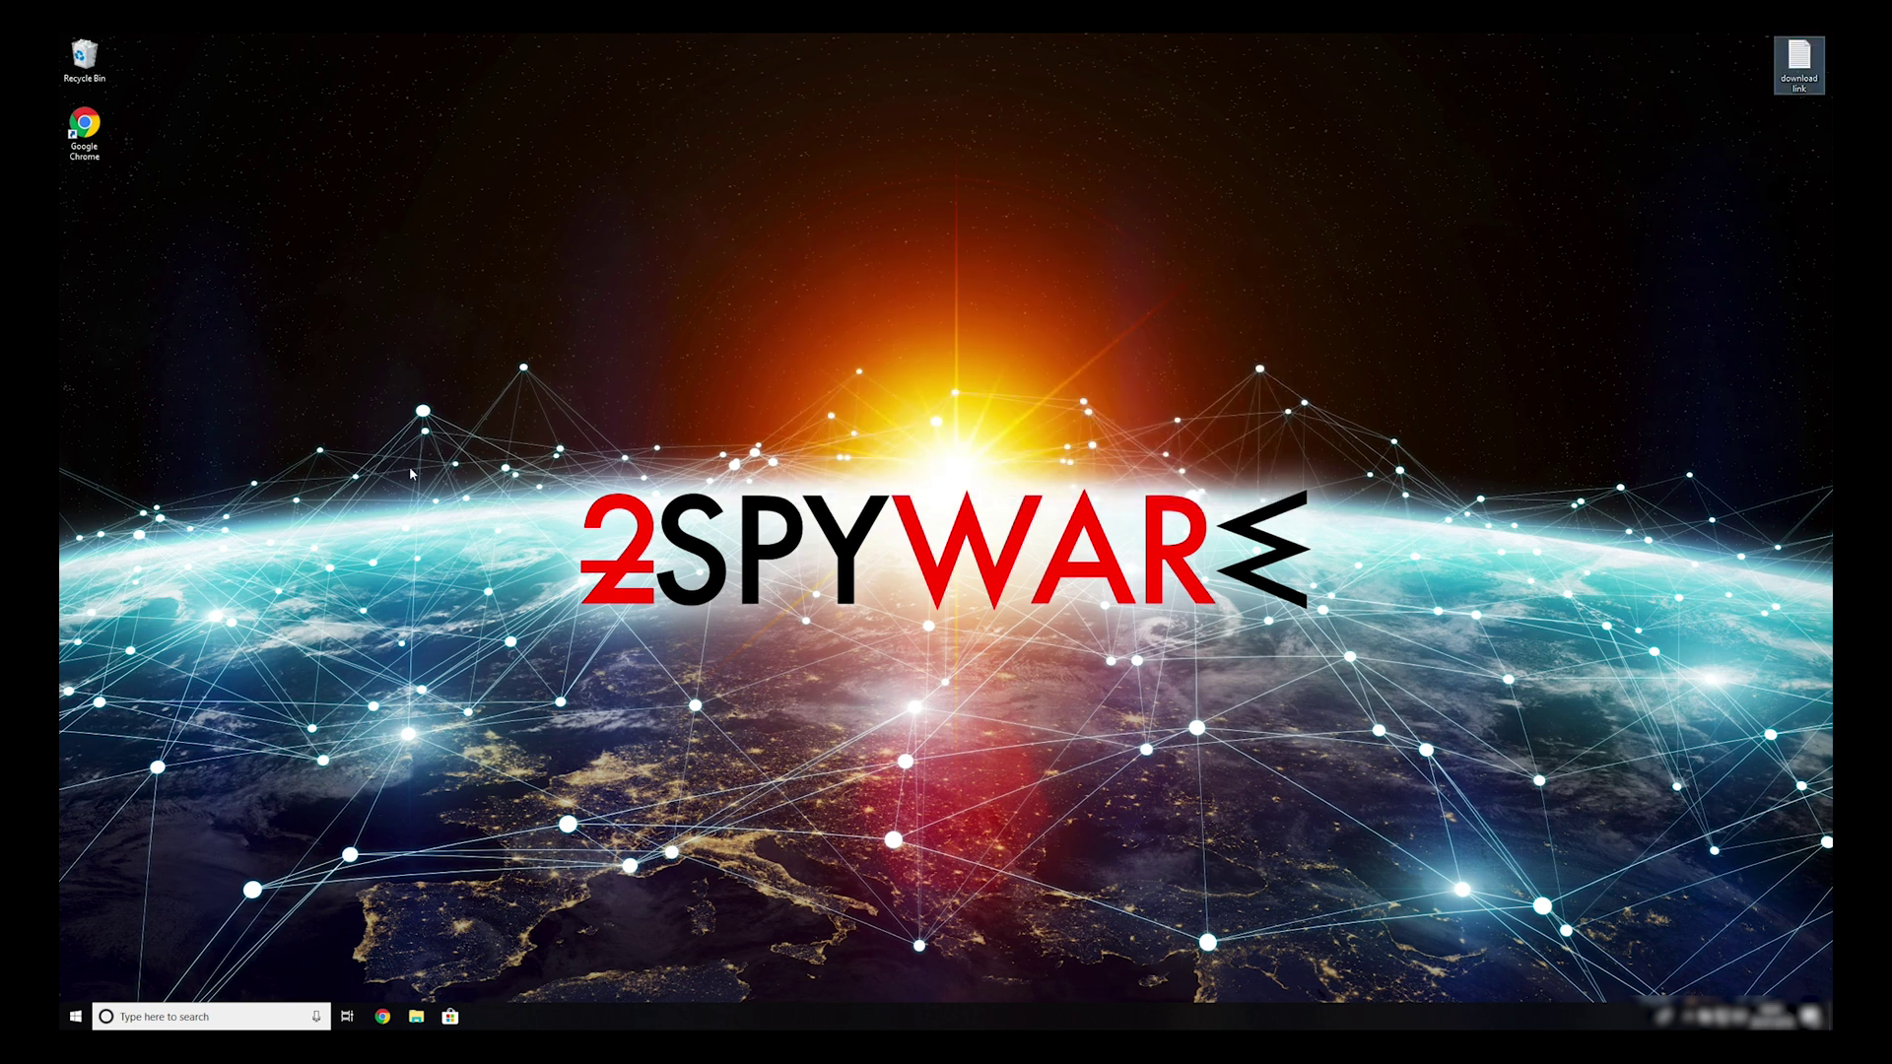
pyautogui.click(383, 1015)
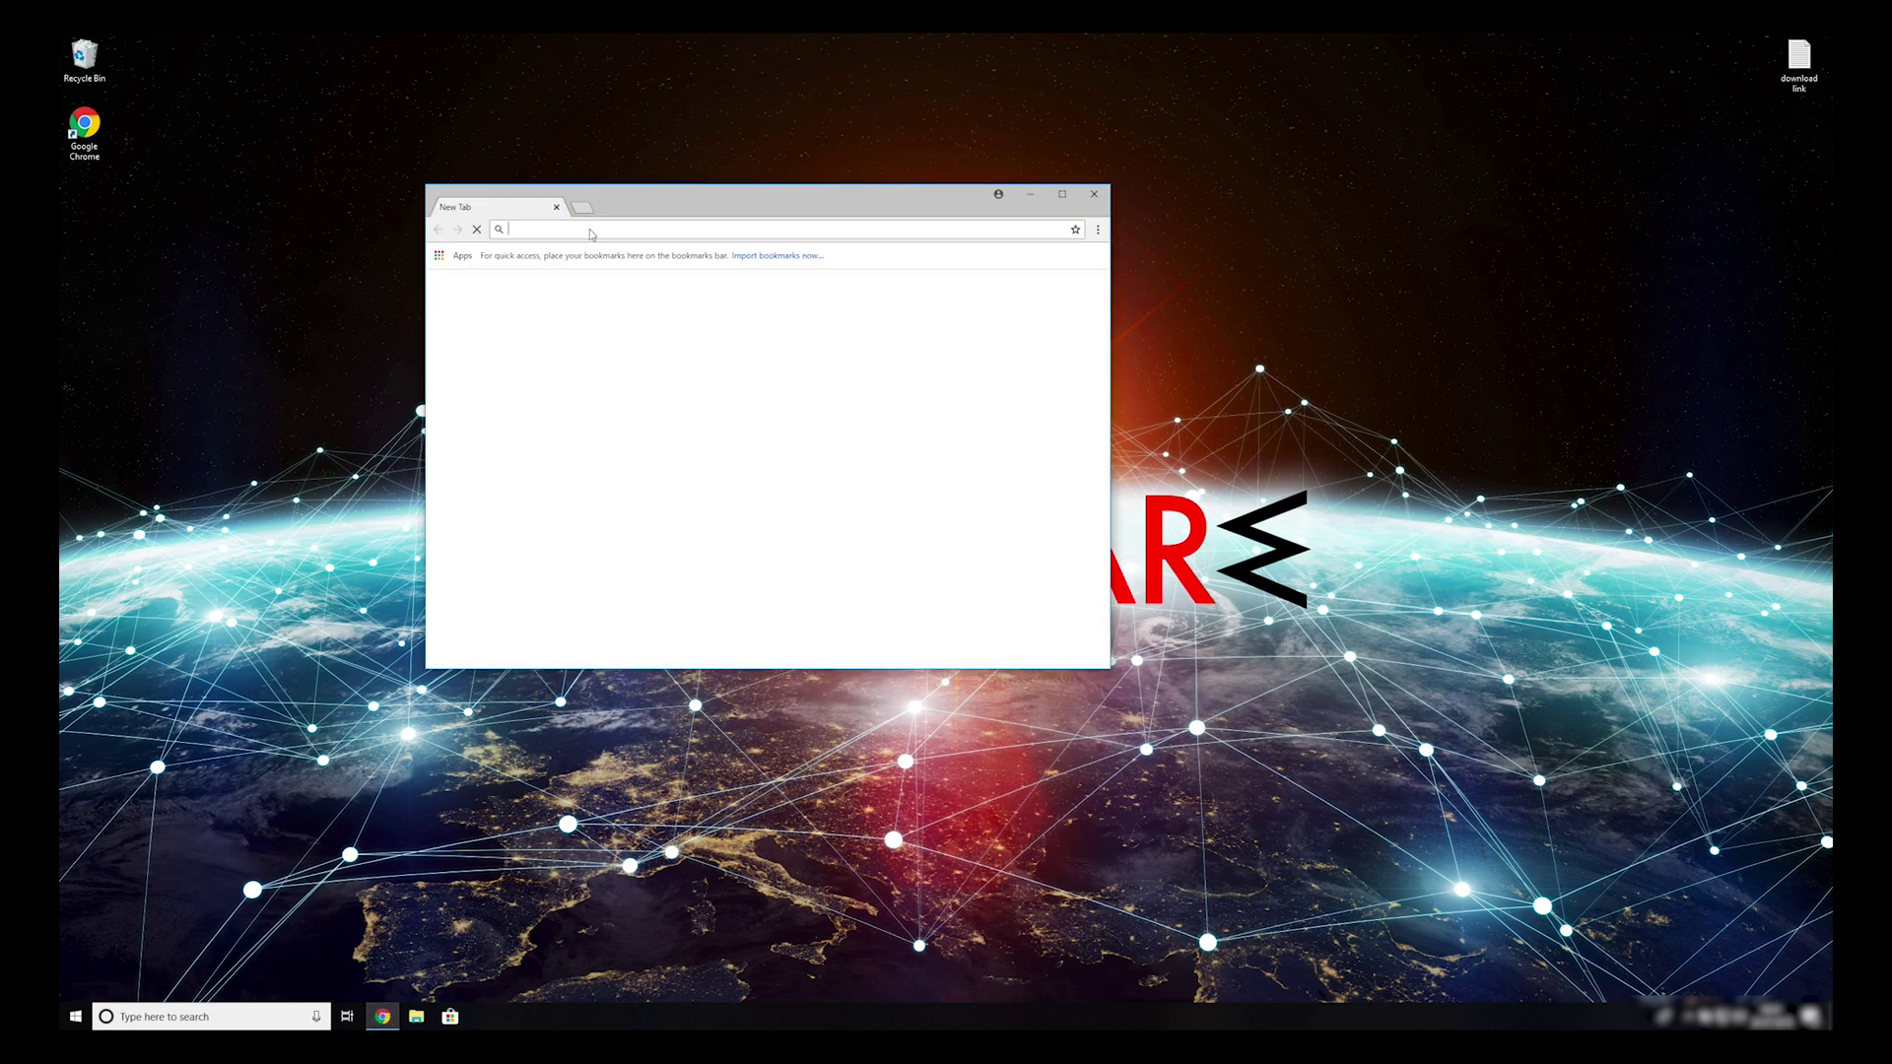
# - Paste the download link into Chrome's address bar, then run the downloaded Data Recovery Pro installer
pyautogui.rightClick(590, 233)
pyautogui.click(632, 315)
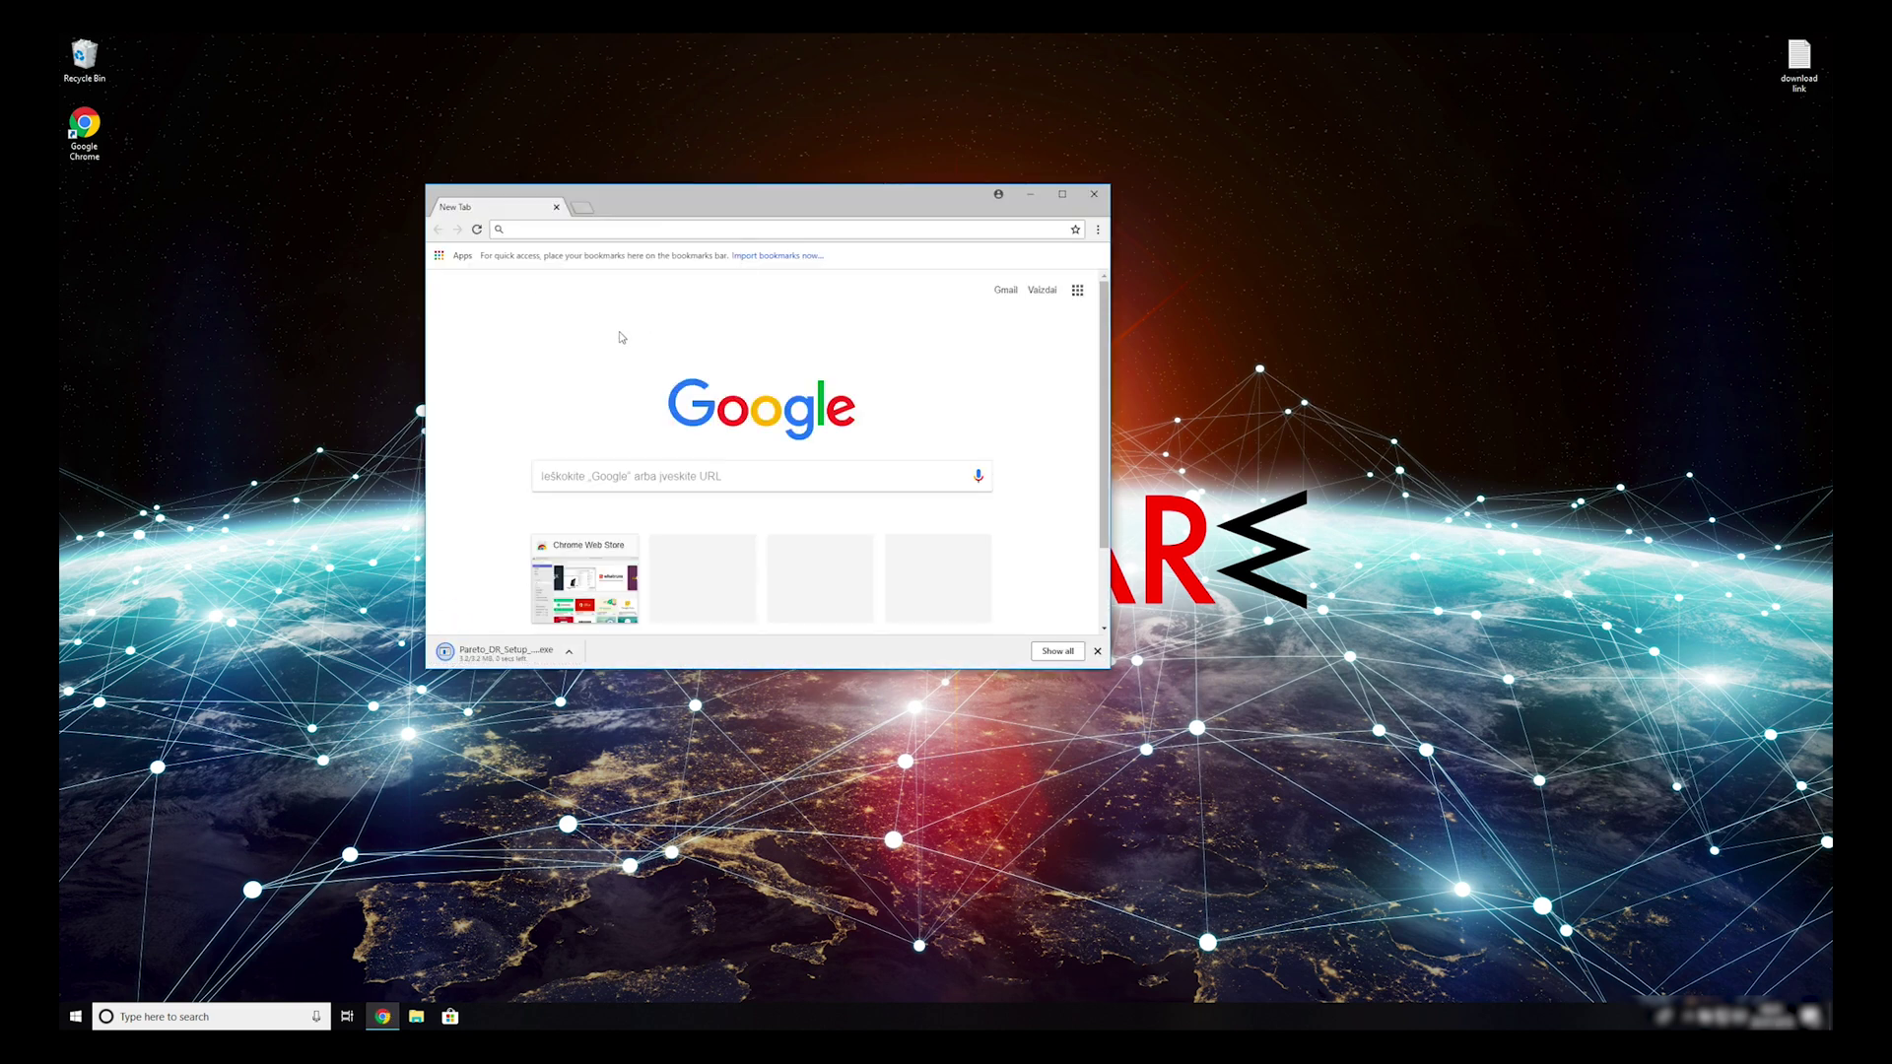
pyautogui.click(488, 655)
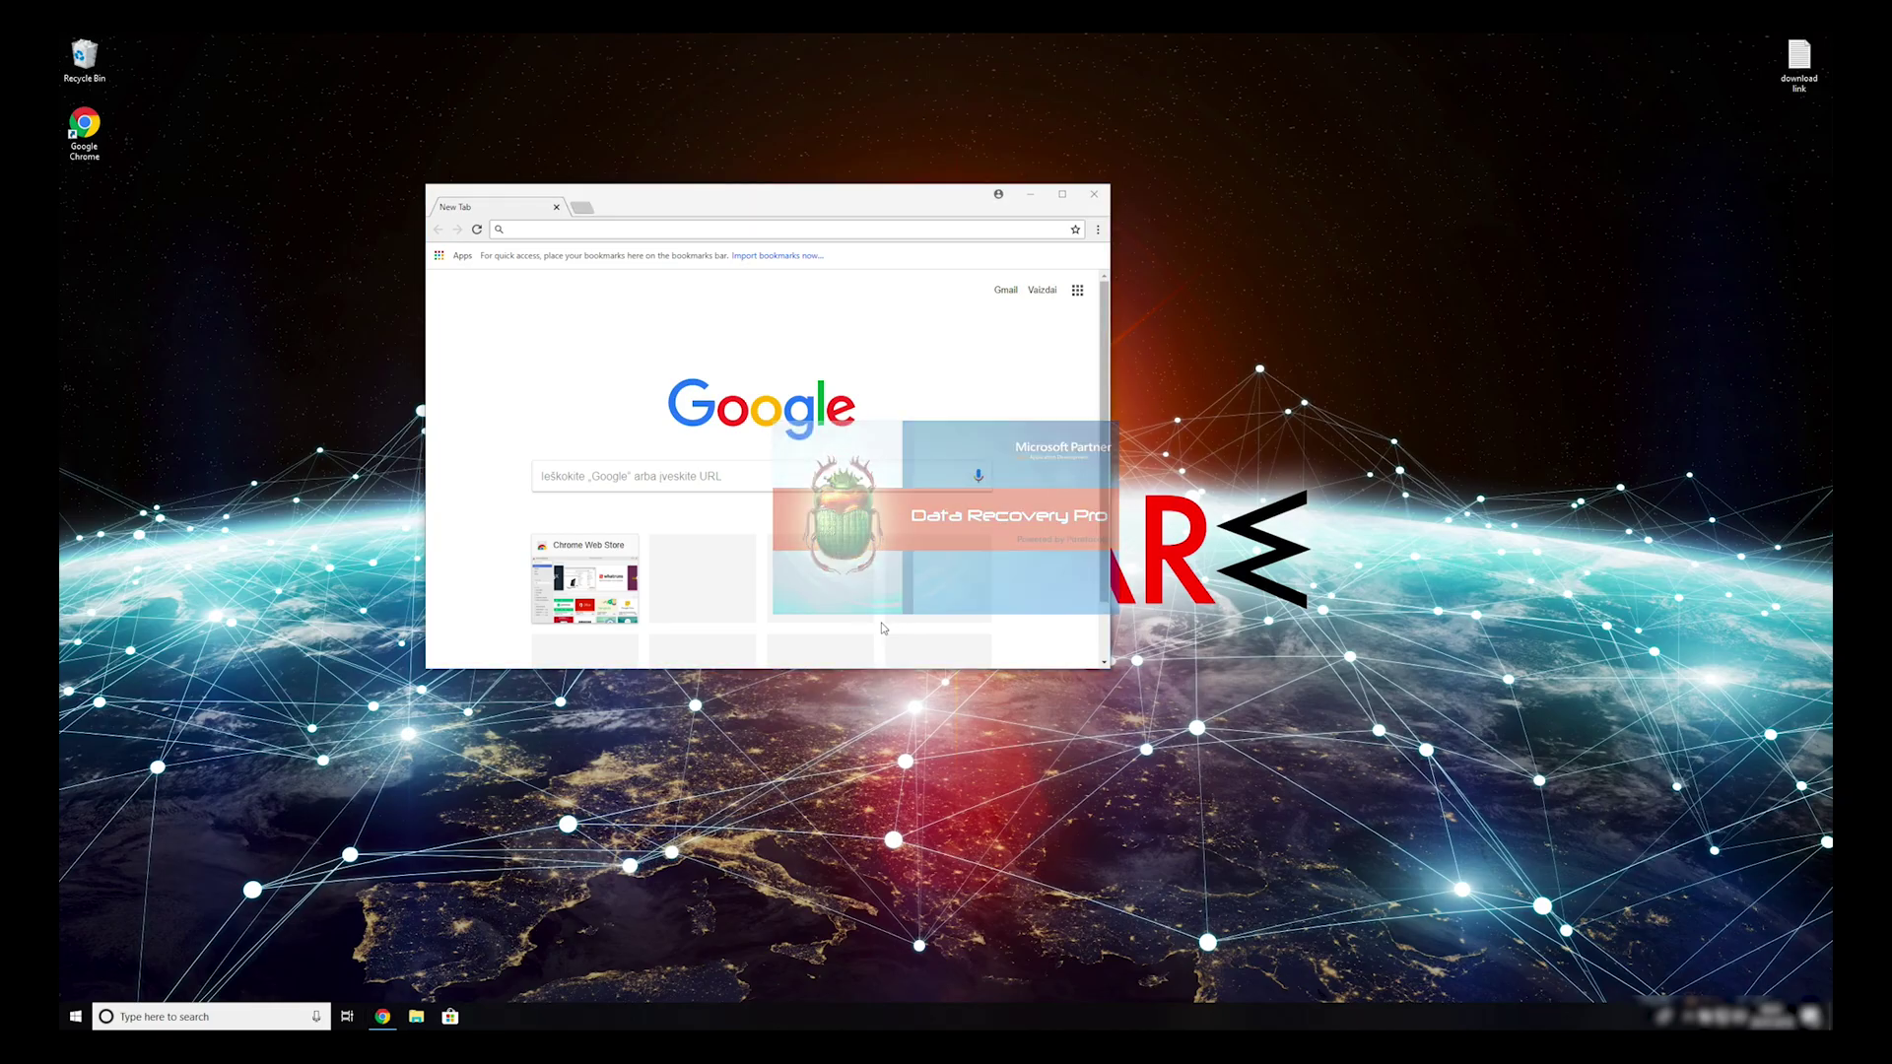
# - Install Data Recovery Pro, accepting the license agreement and the default components
pyautogui.click(1047, 680)
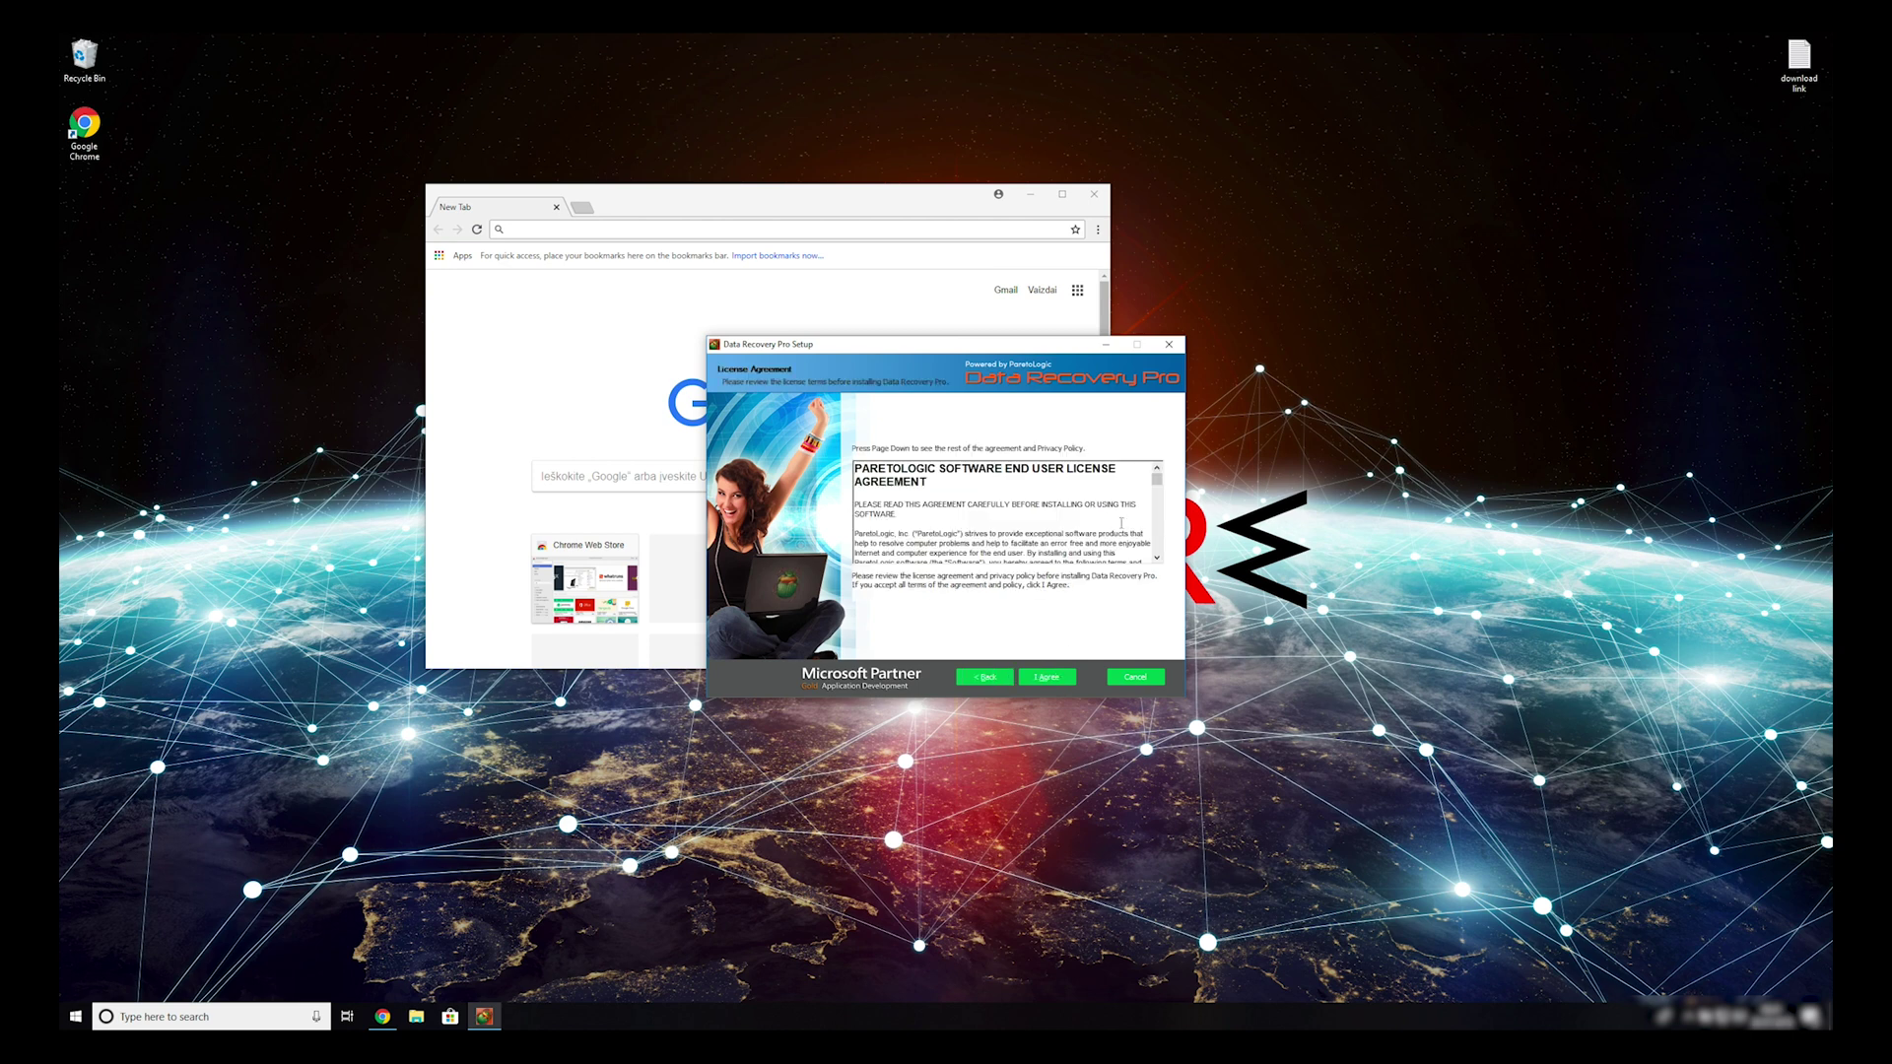
pyautogui.moveTo(1155, 478); pyautogui.dragTo(1156, 551)
pyautogui.click(1048, 677)
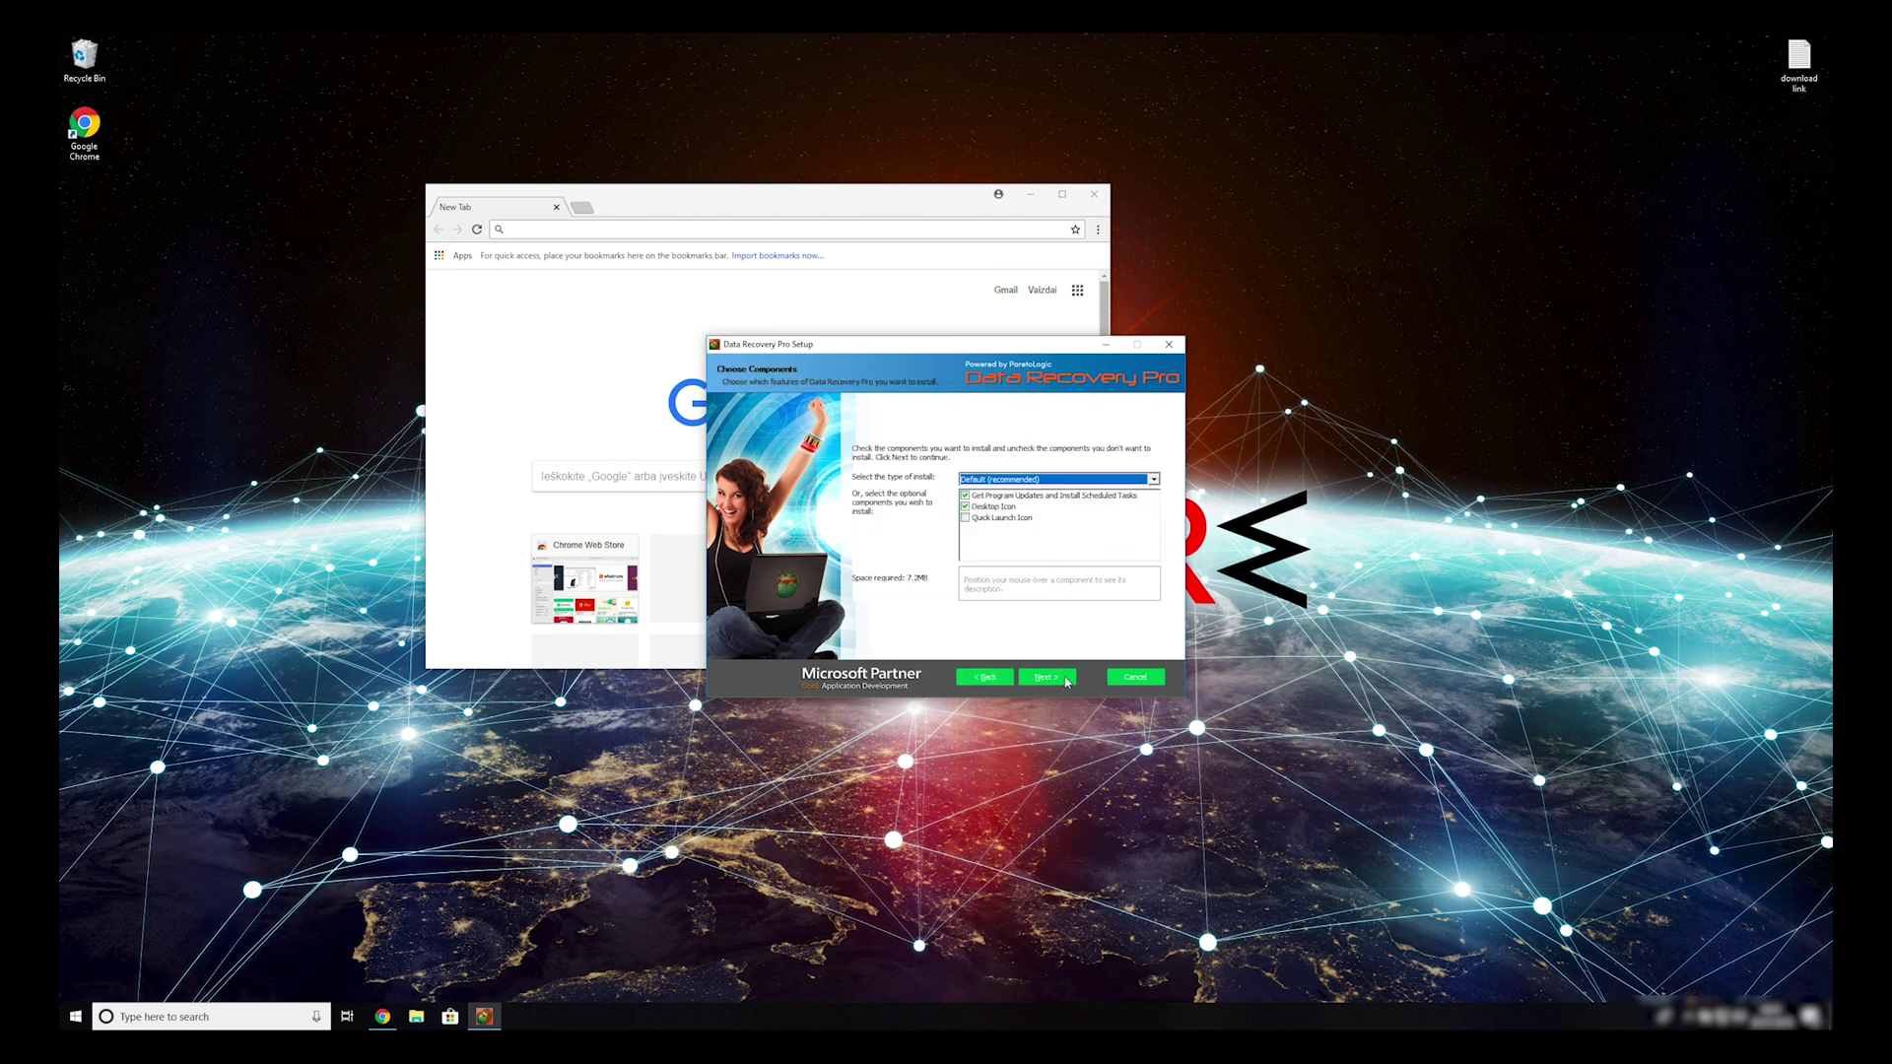
pyautogui.click(1064, 677)
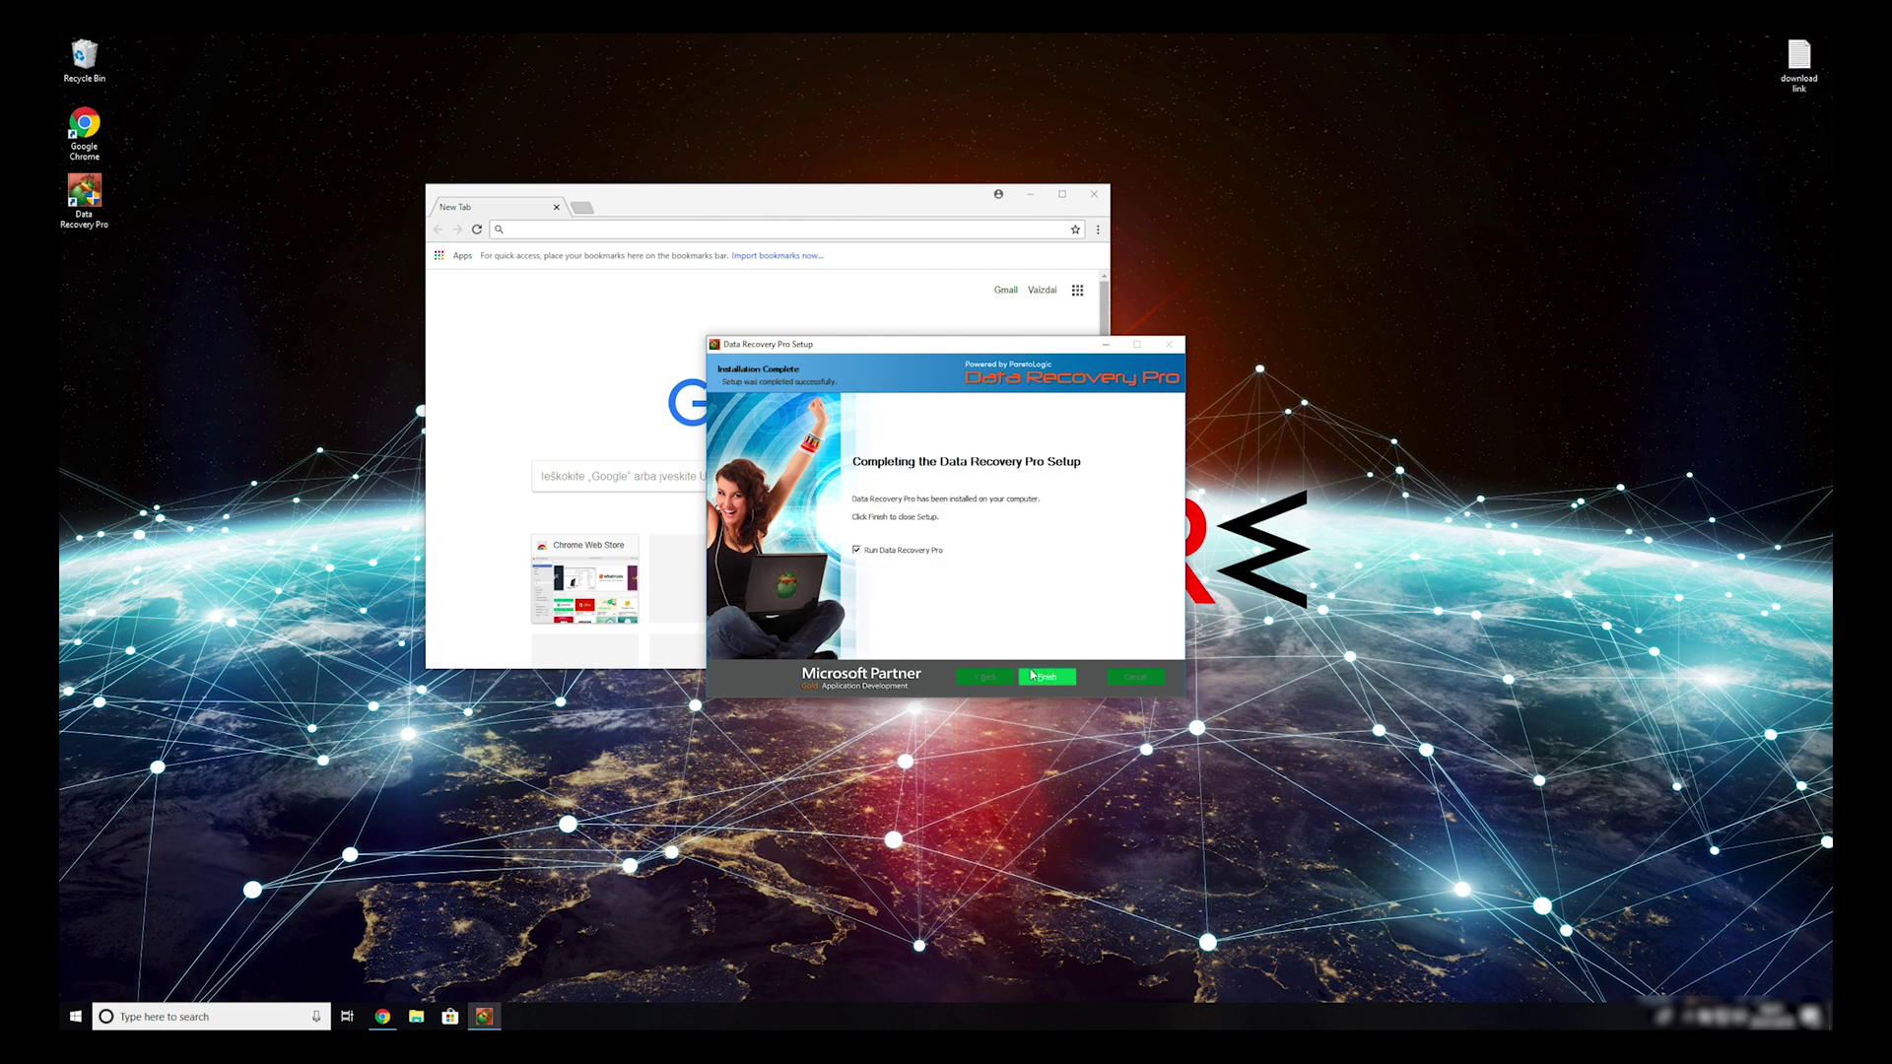
# - Finish setup with Data Recovery Pro launching, close Chrome, and center the app window
pyautogui.click(1036, 677)
pyautogui.click(1101, 195)
pyautogui.moveTo(420, 80)
pyautogui.mouseDown()
pyautogui.moveTo(1092, 316)
pyautogui.moveTo(857, 108)
pyautogui.mouseUp()
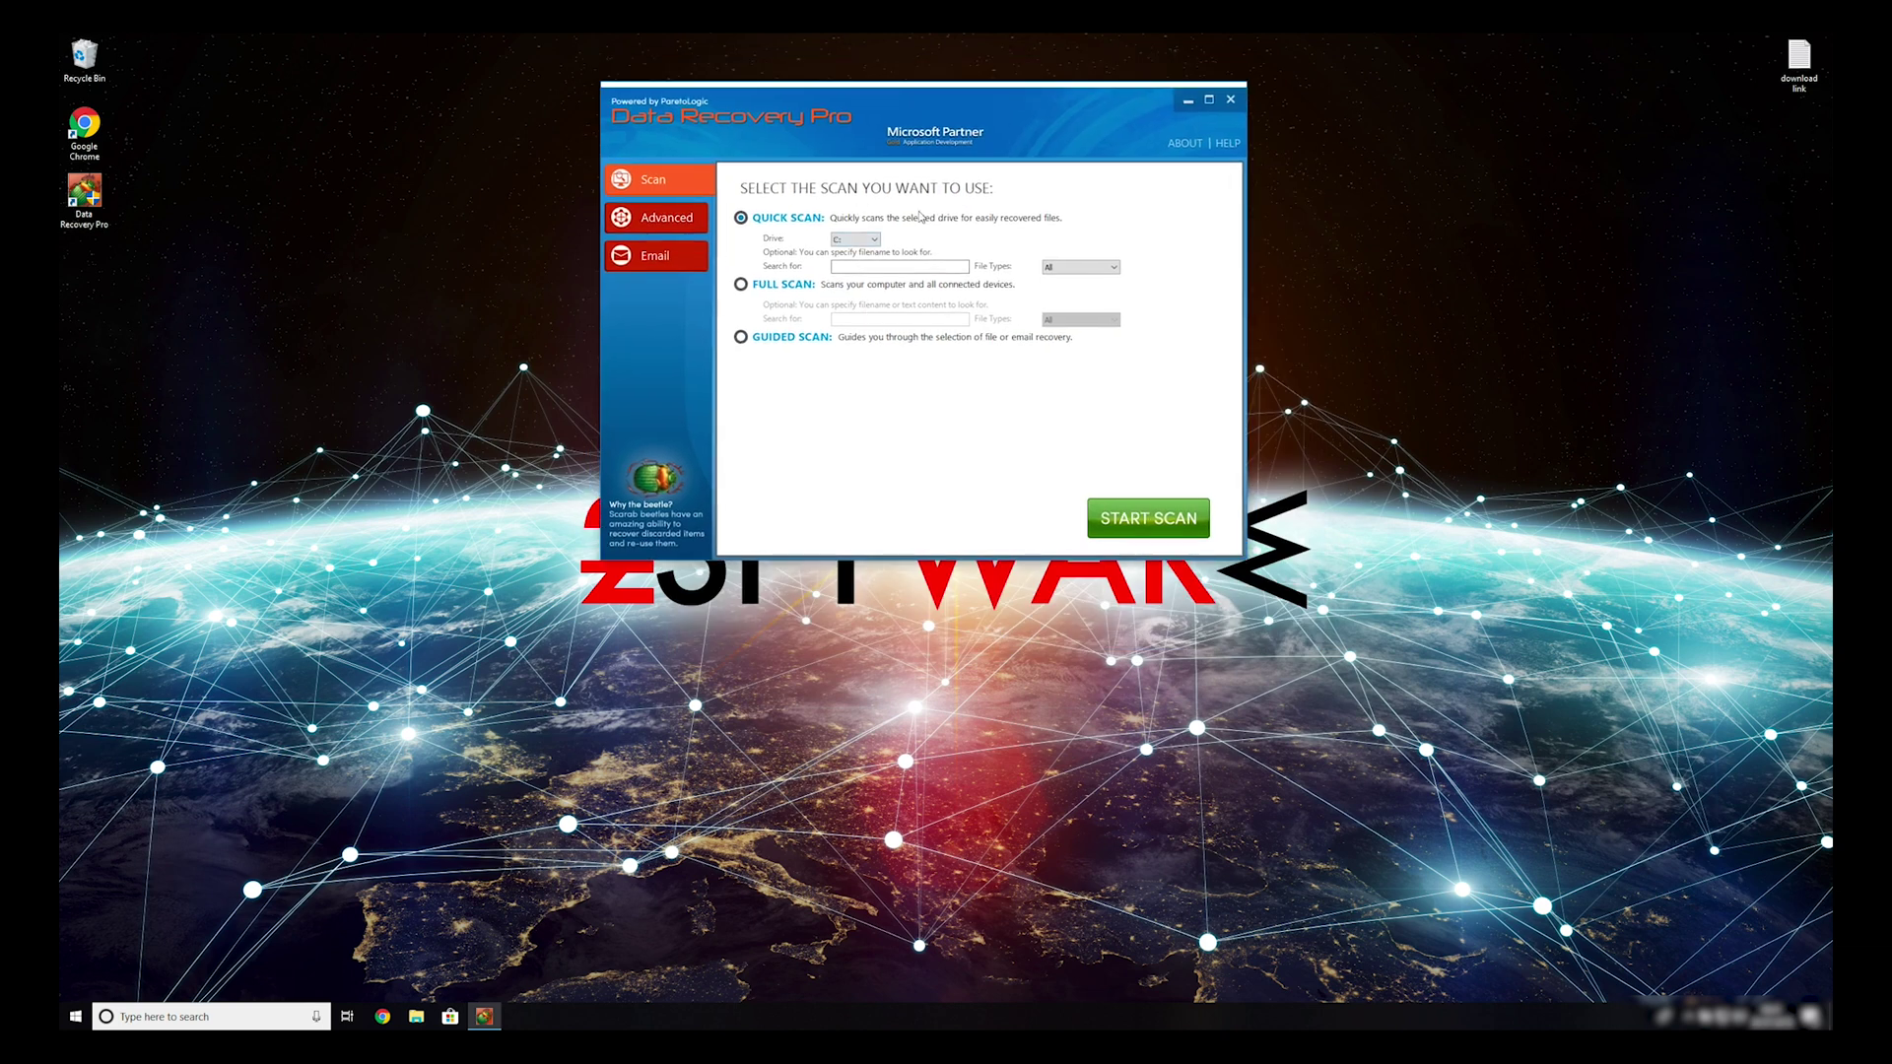
# - Start a Quick Scan of Local Disk C with All file types selected
pyautogui.click(1086, 268)
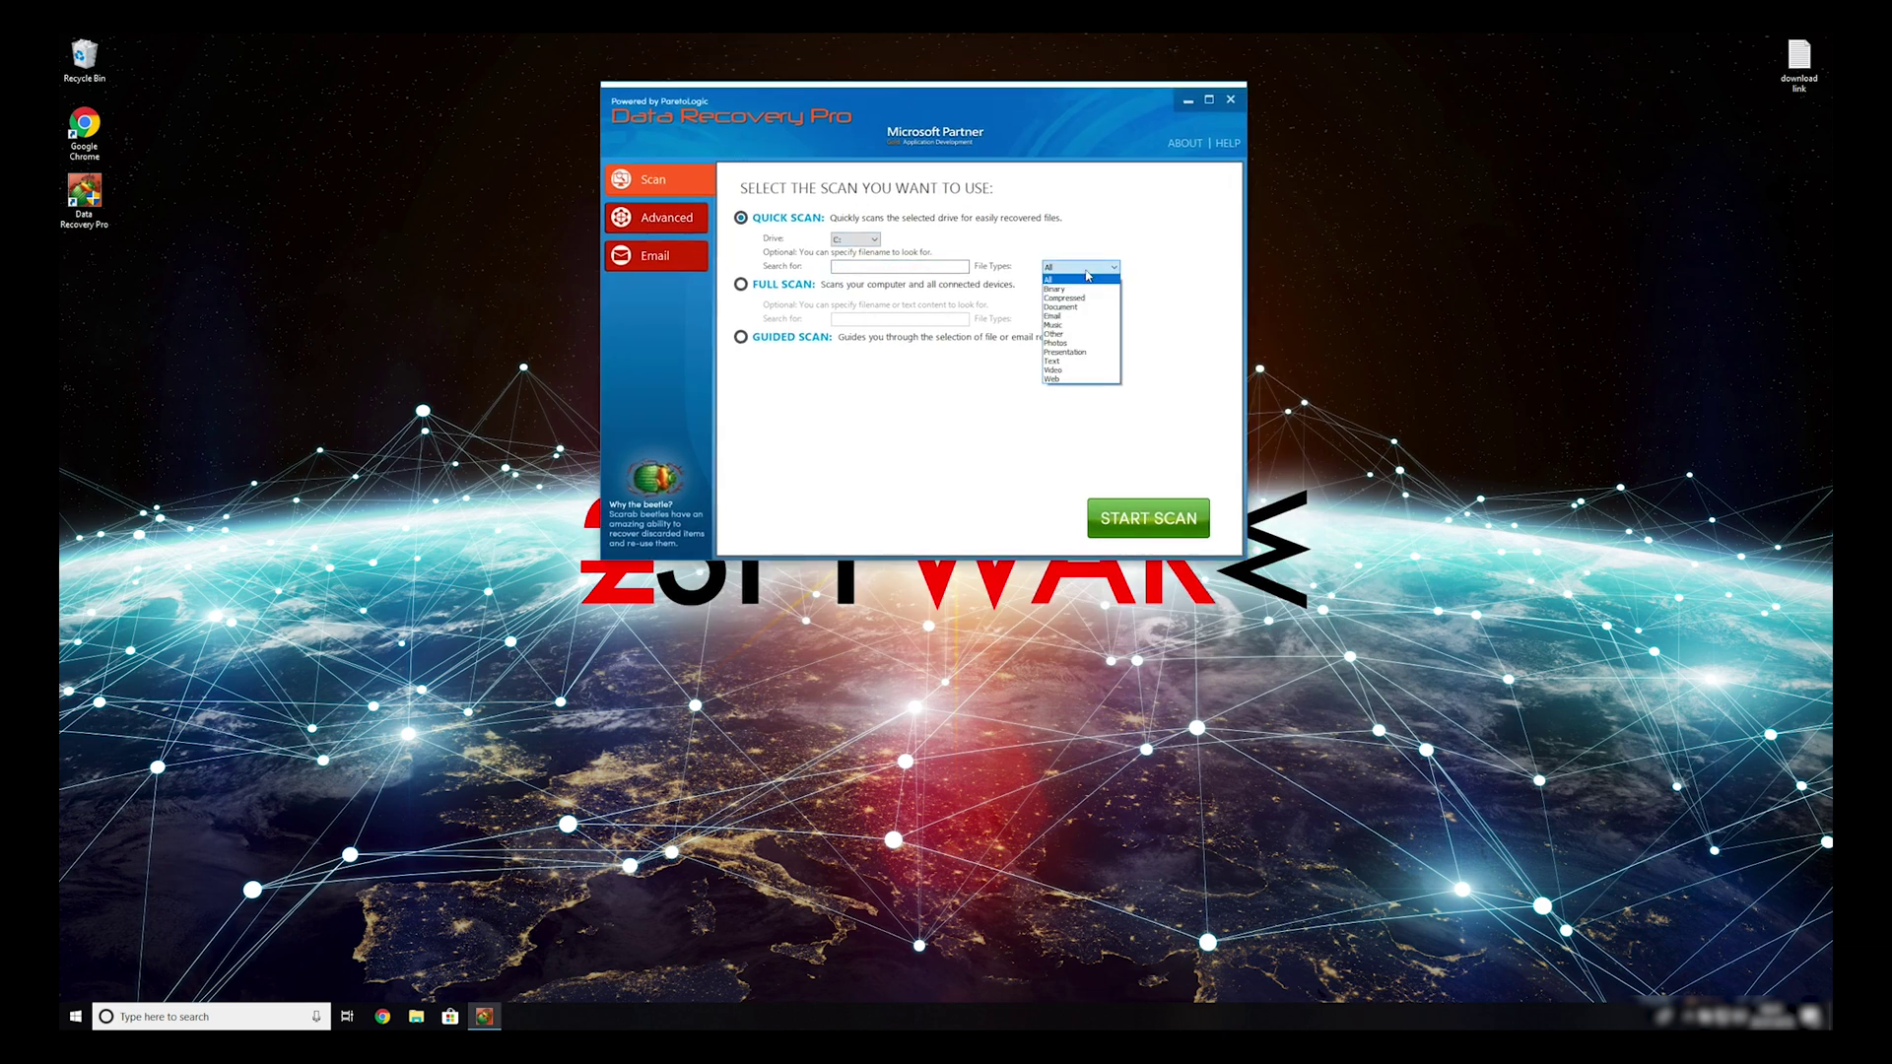
pyautogui.click(1095, 387)
pyautogui.click(816, 290)
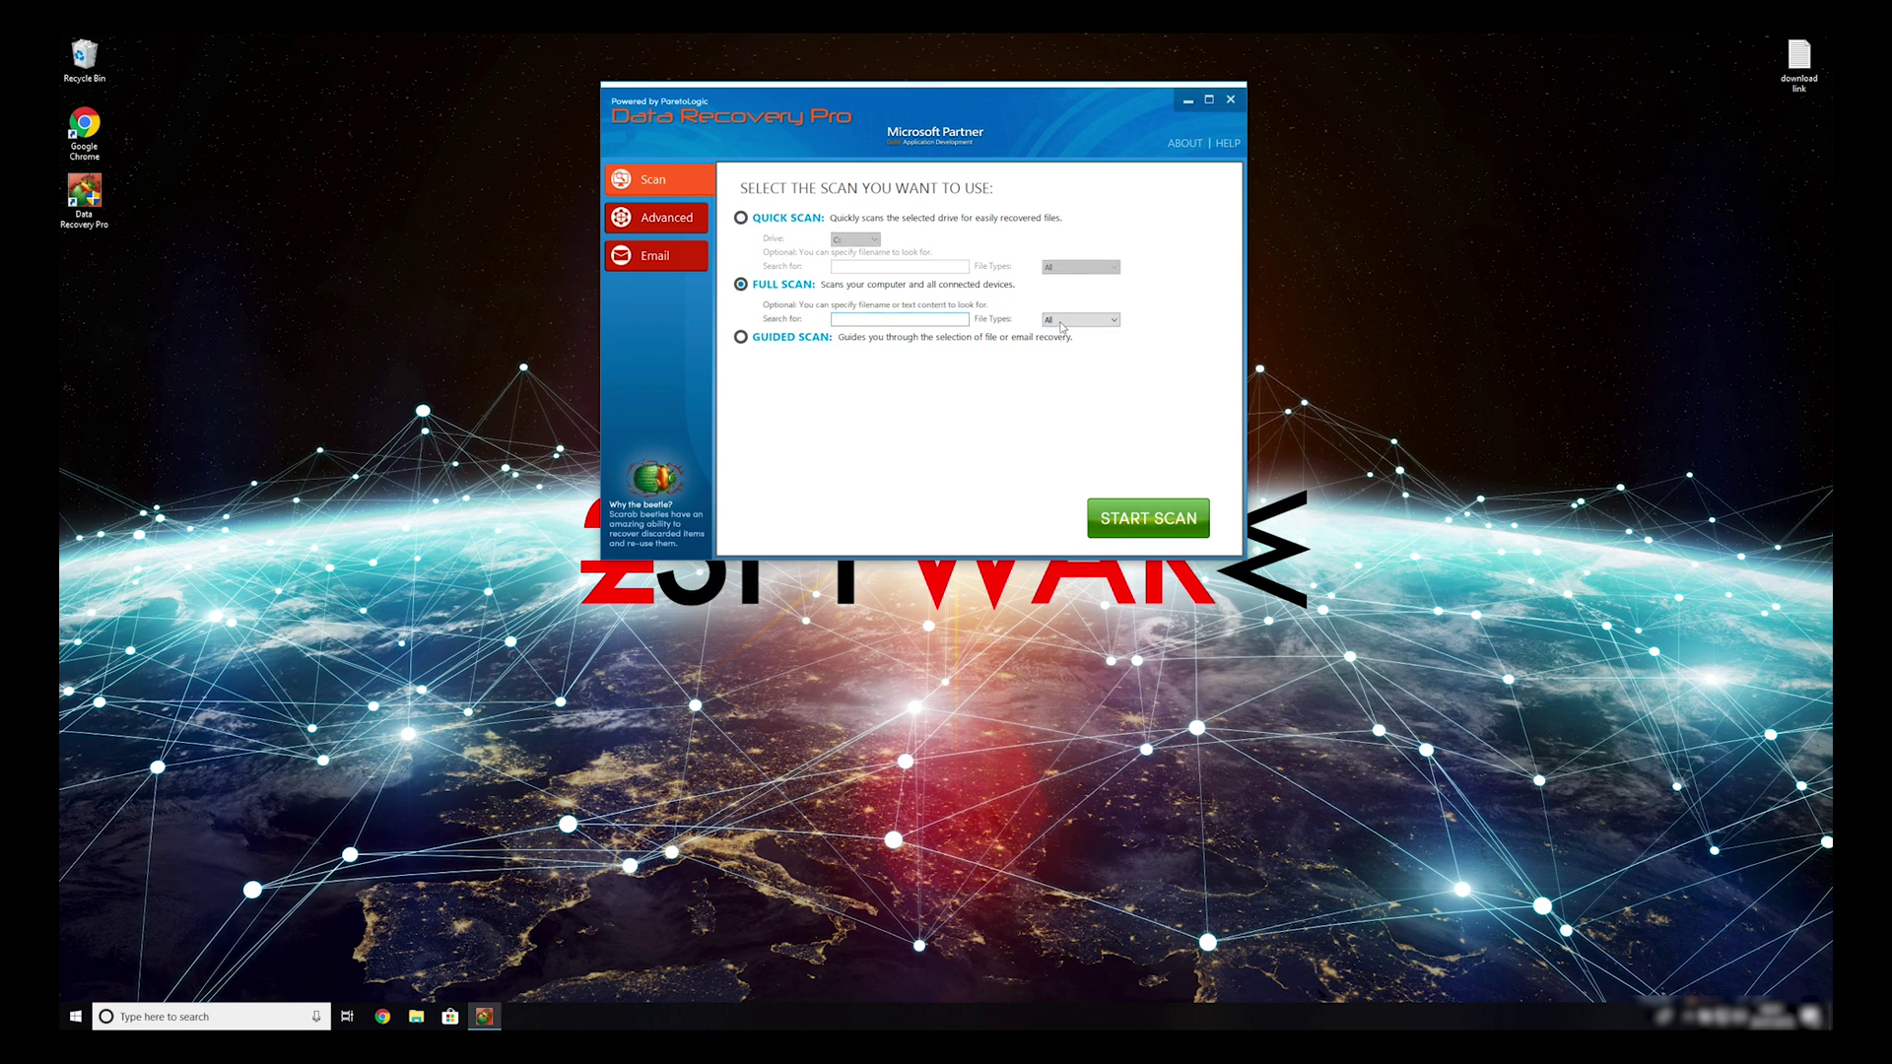
pyautogui.click(795, 221)
pyautogui.click(1152, 519)
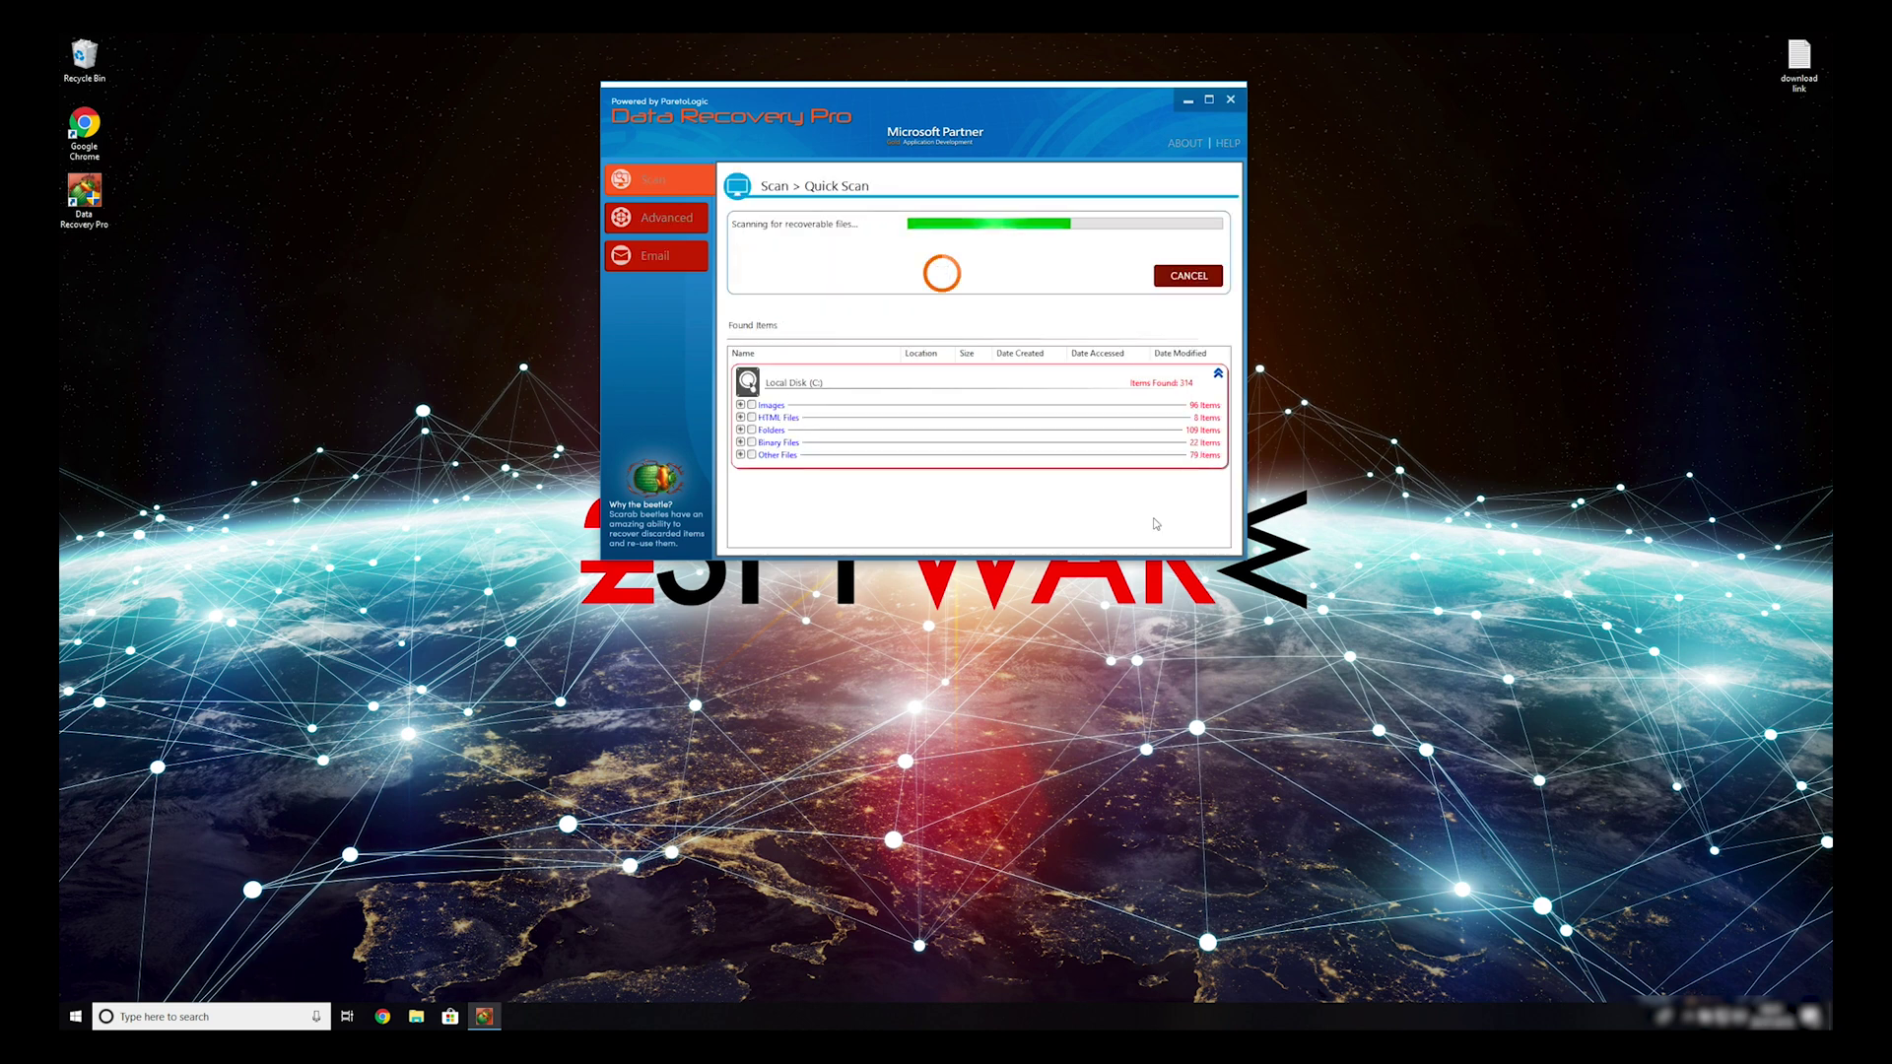